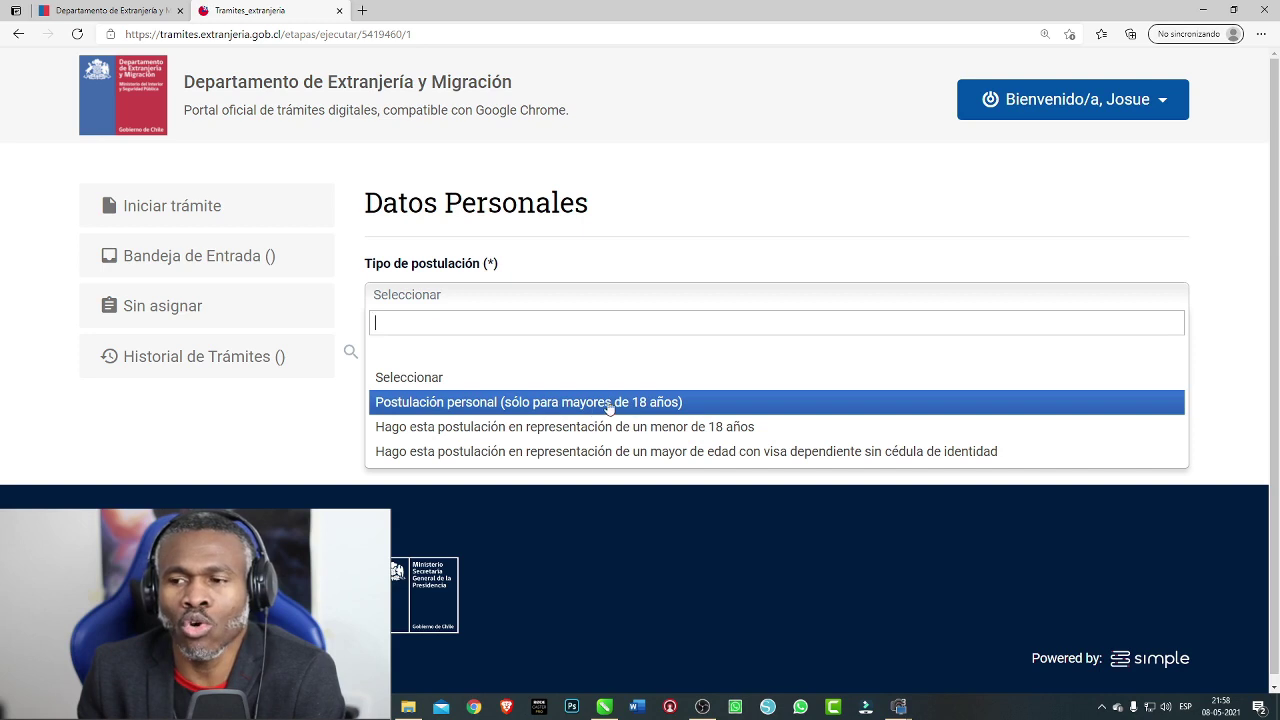
# Select "Postulación personal (sólo para mayores de 18 años)" as the application type
pyautogui.click(508, 410)
pyautogui.scroll(-2, 508, 410)
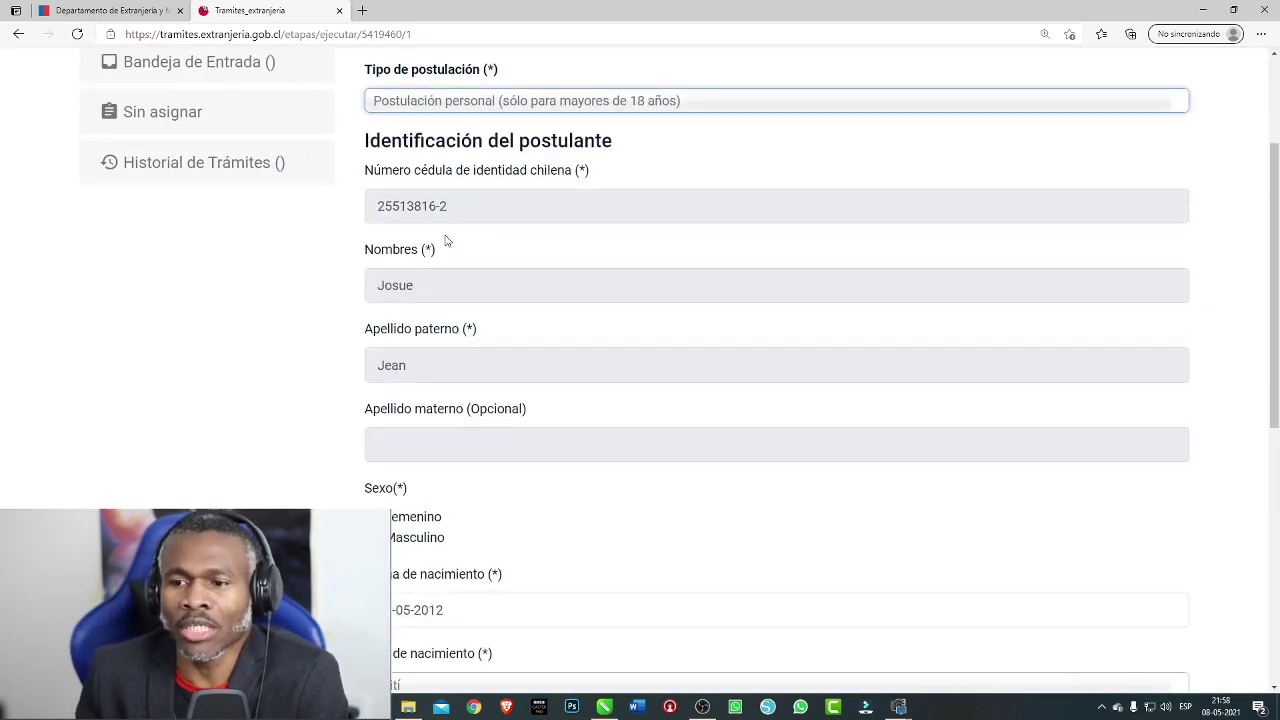
pyautogui.scroll(-2, 405, 352)
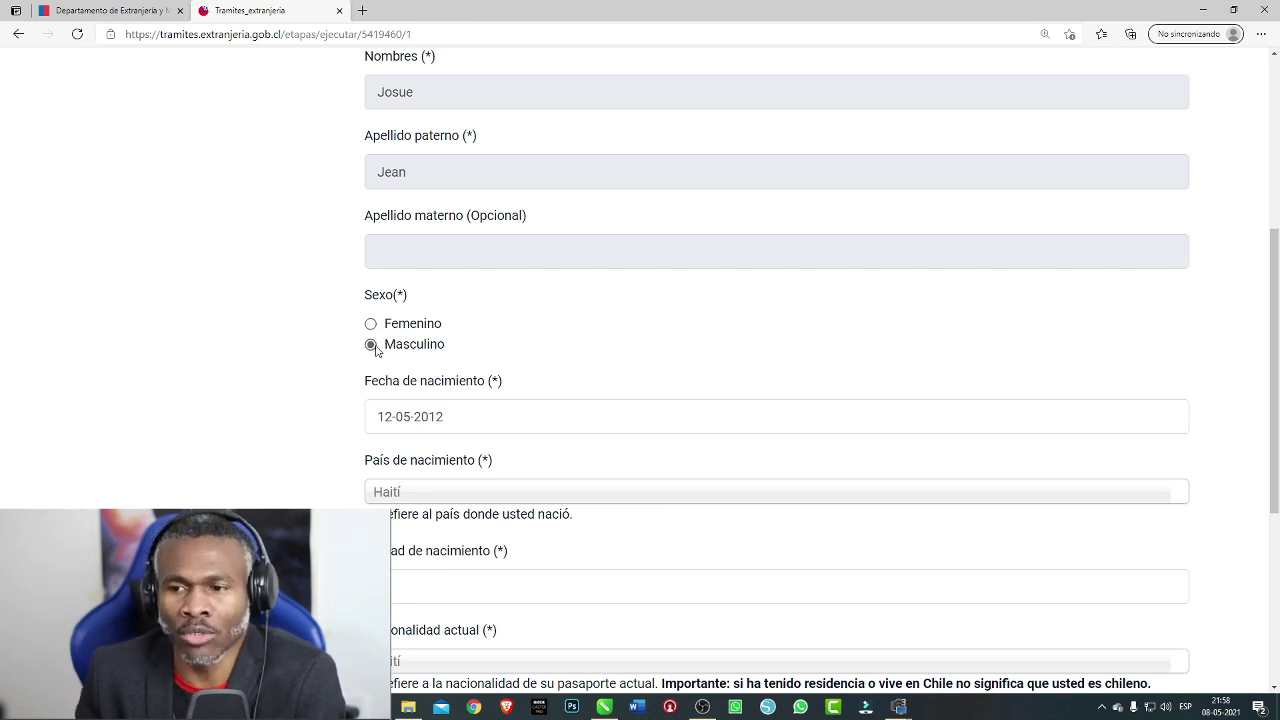
# Correct the year in the applicant's date of birth
pyautogui.scroll(-1, 378, 349)
pyautogui.click(442, 320)
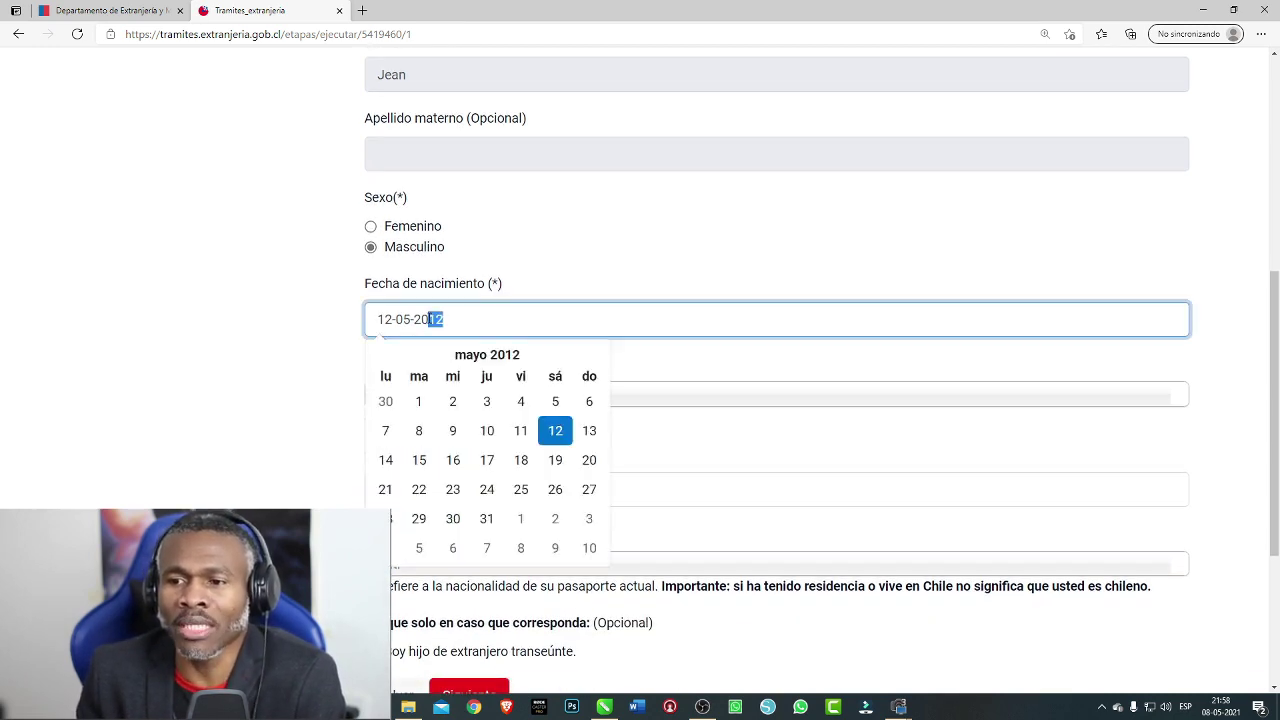
pyautogui.write('1979')
pyautogui.click(425, 418)
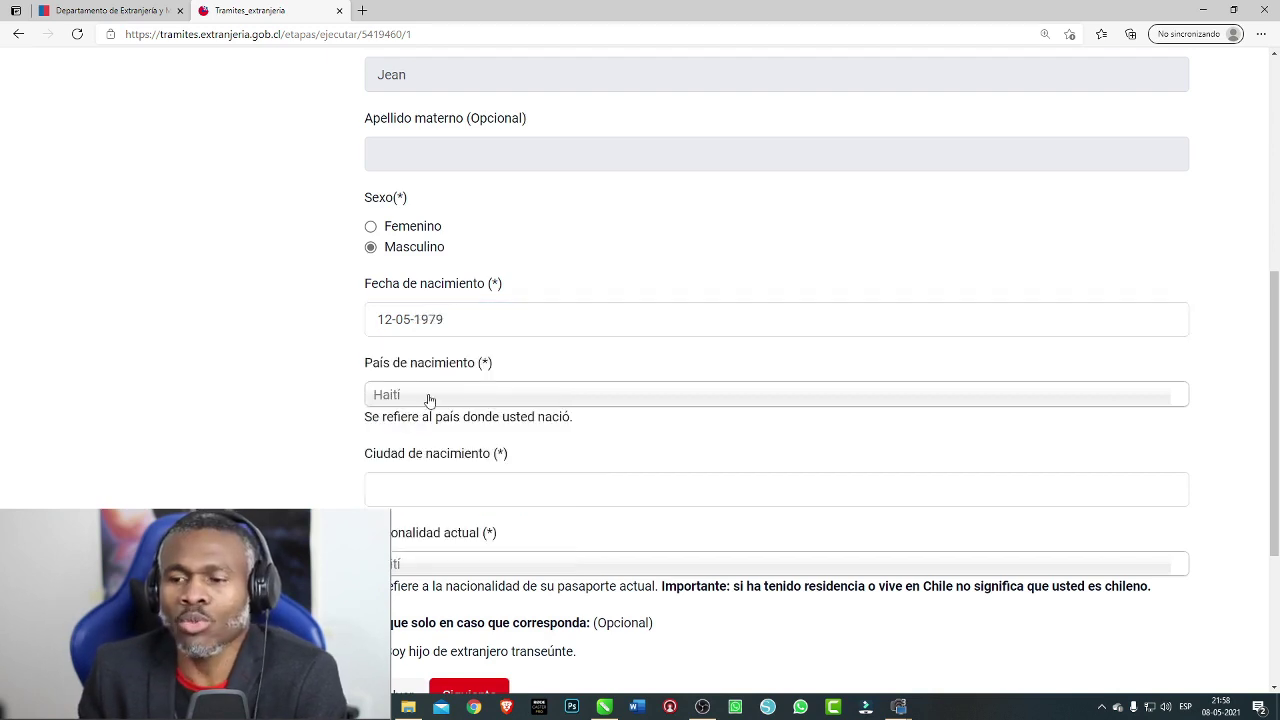
# Keep Haití as the country of birth, enter Limbe as the city of birth, and continue to the contact details
pyautogui.click(416, 397)
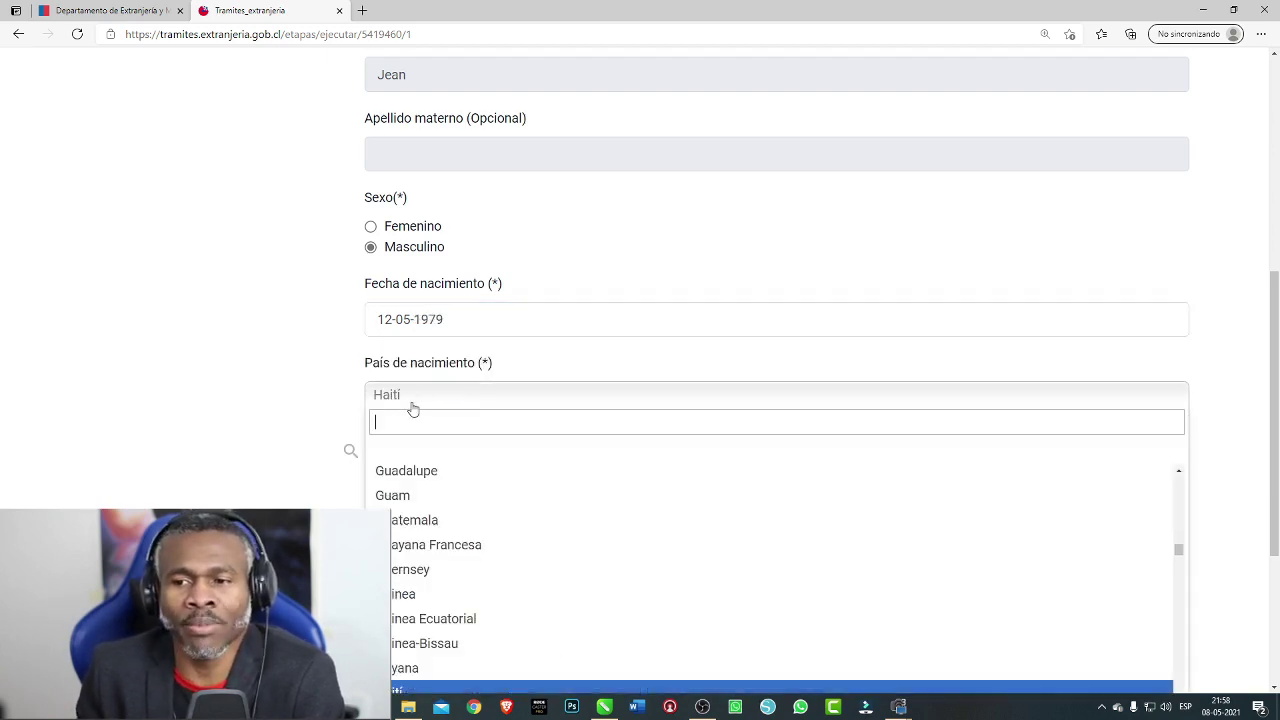
pyautogui.click(416, 400)
pyautogui.scroll(-1, 440, 352)
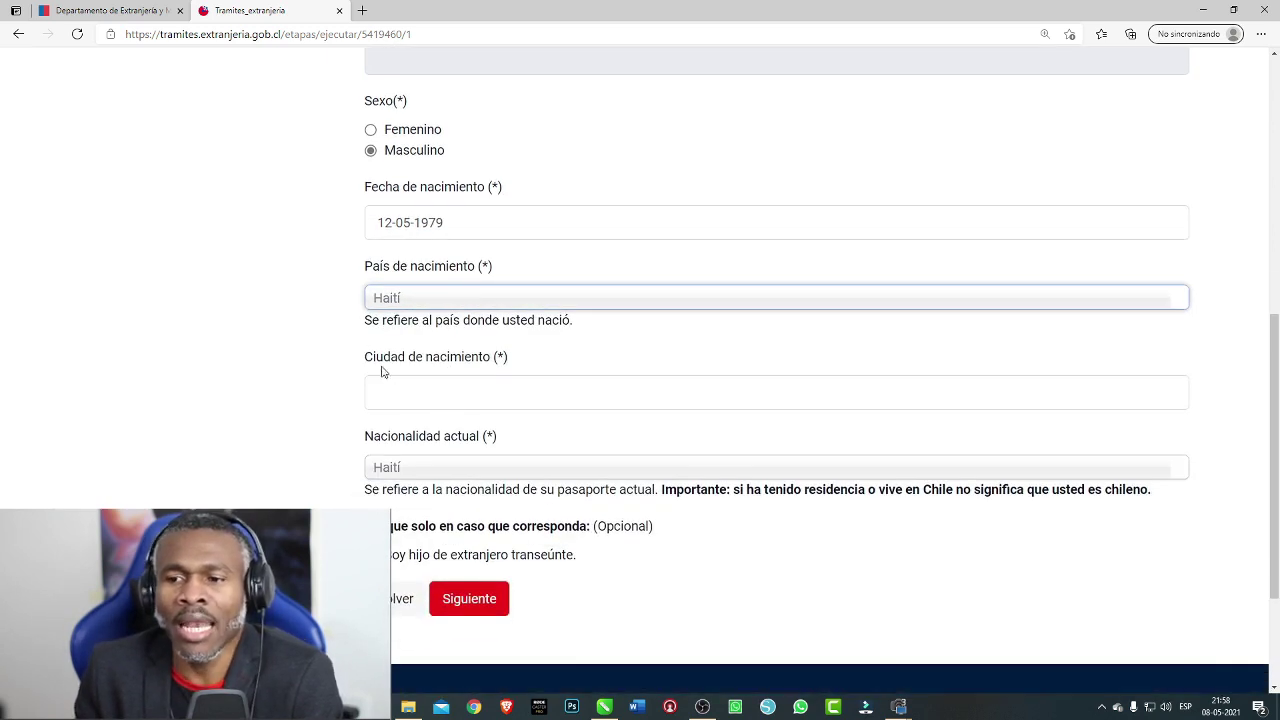
pyautogui.moveTo(367, 364); pyautogui.dragTo(490, 357)
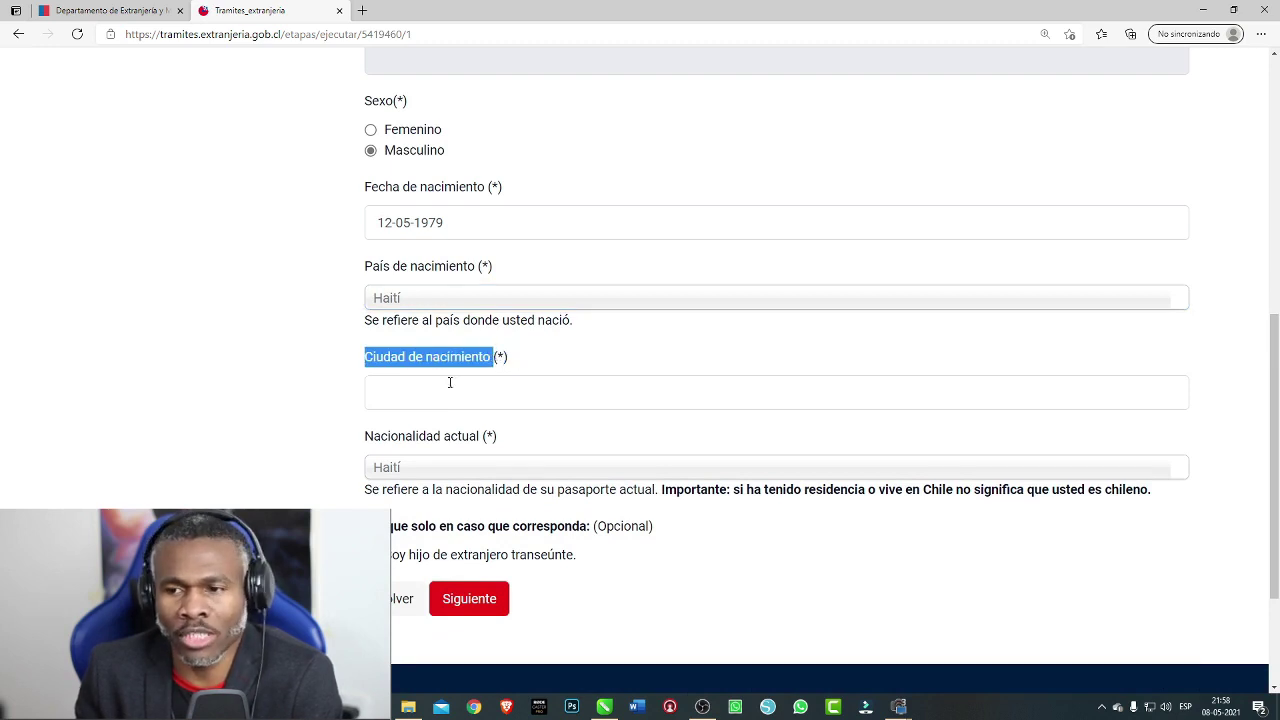
pyautogui.click(422, 400)
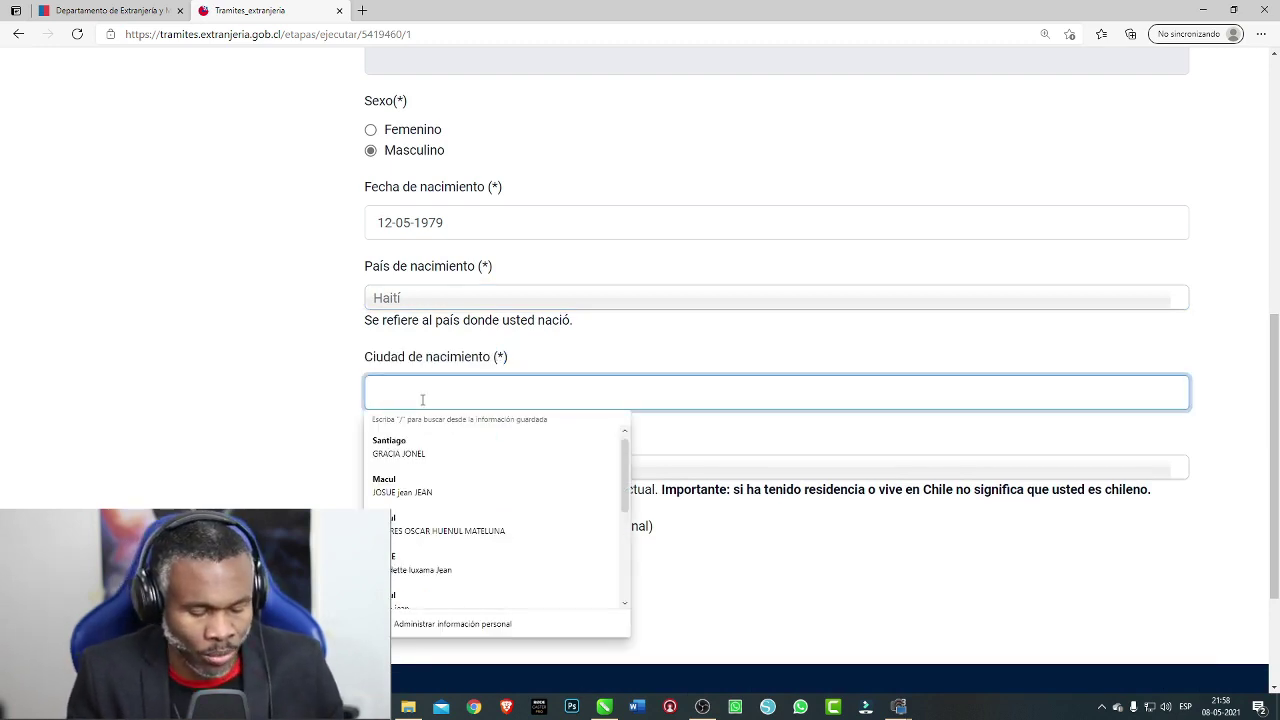
pyautogui.write('Limbe')
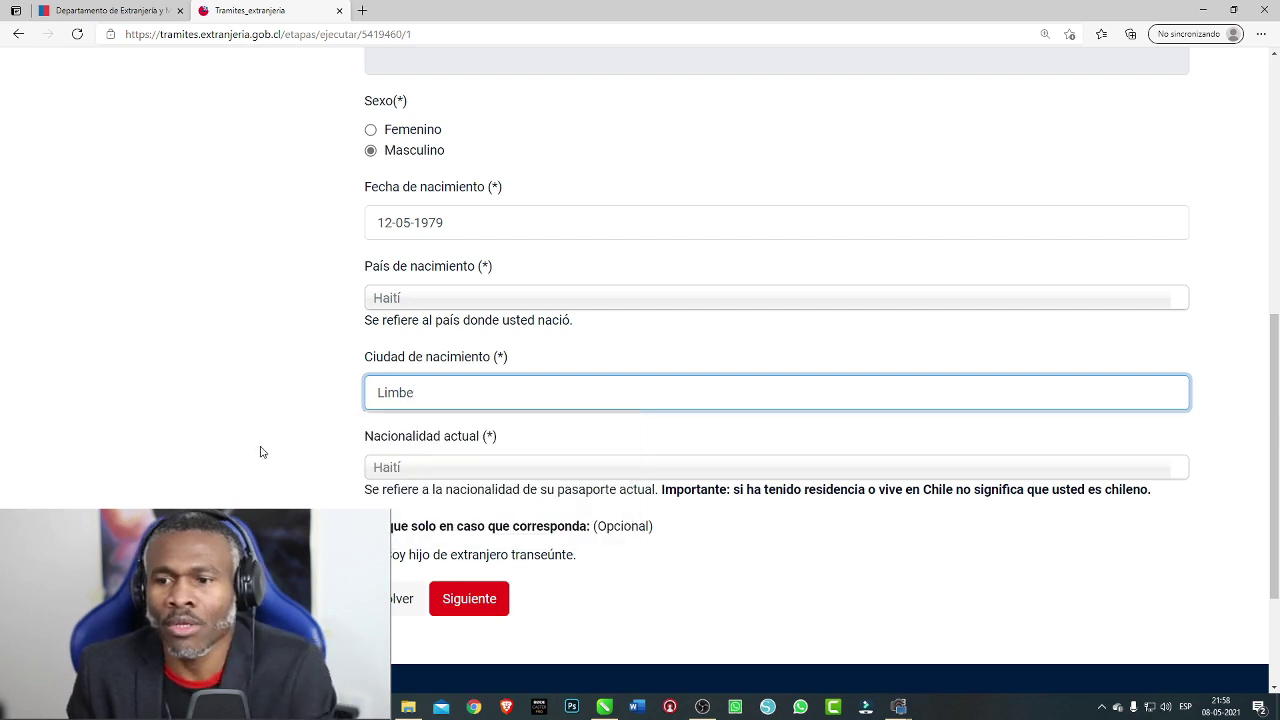
pyautogui.click(260, 452)
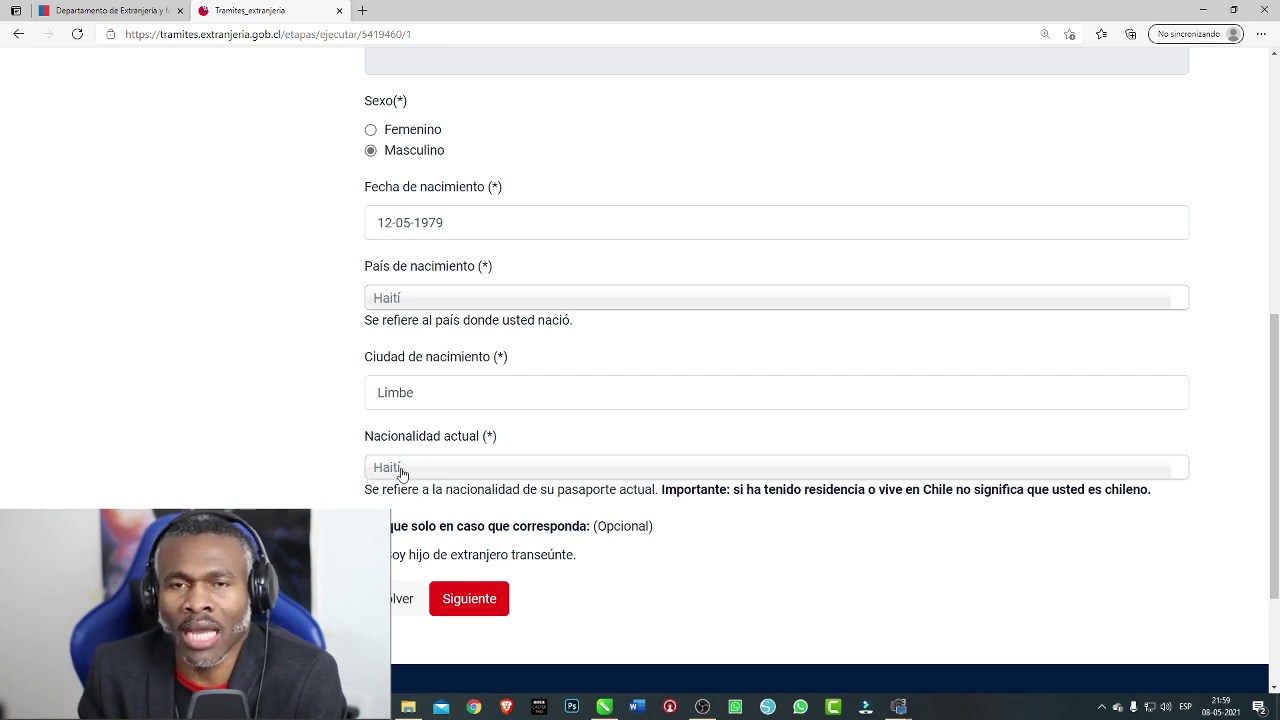
pyautogui.click(491, 600)
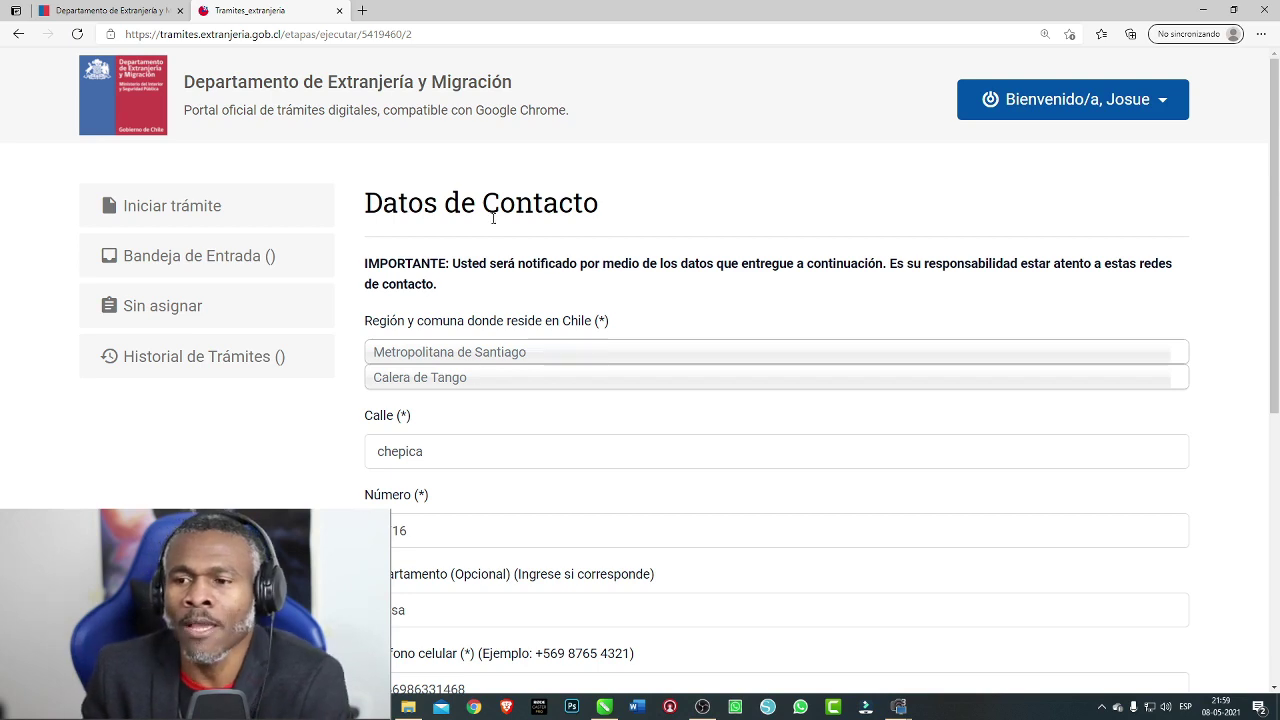
# Set the region of residence to Metropolitana de Santiago and the comuna to Colina
pyautogui.scroll(-1, 518, 250)
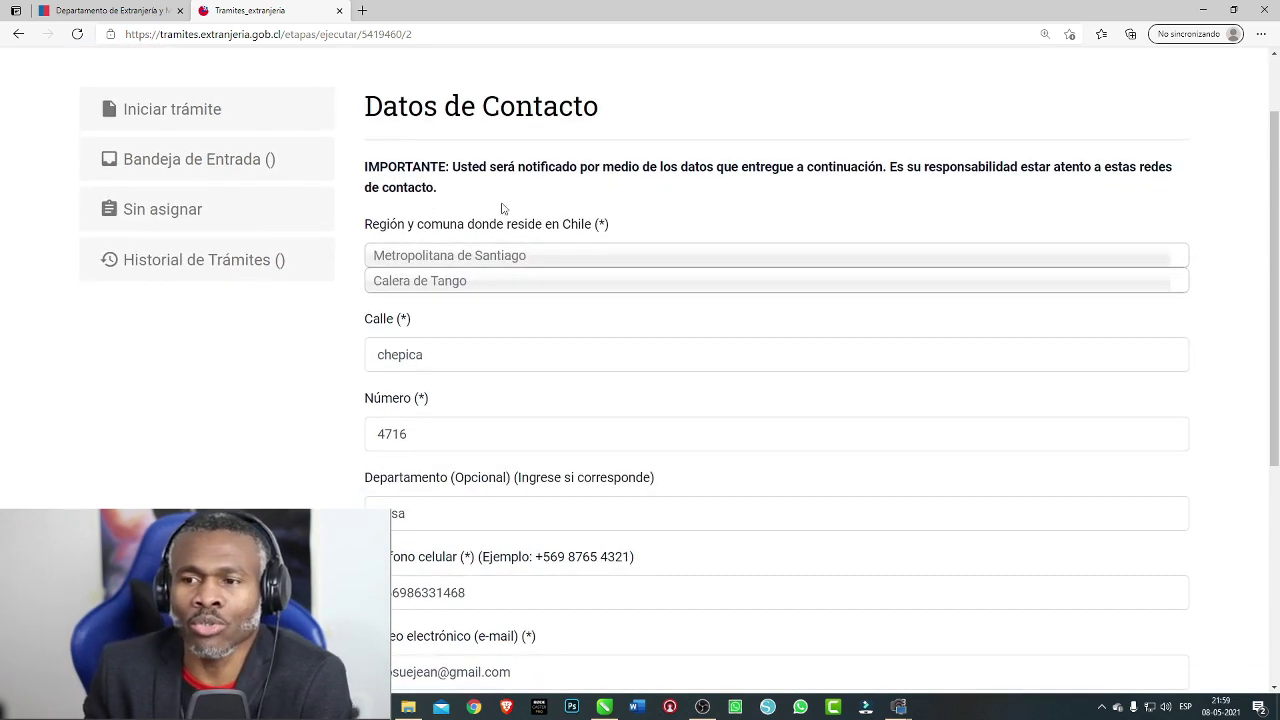
pyautogui.moveTo(357, 240); pyautogui.dragTo(477, 257)
pyautogui.click(477, 257)
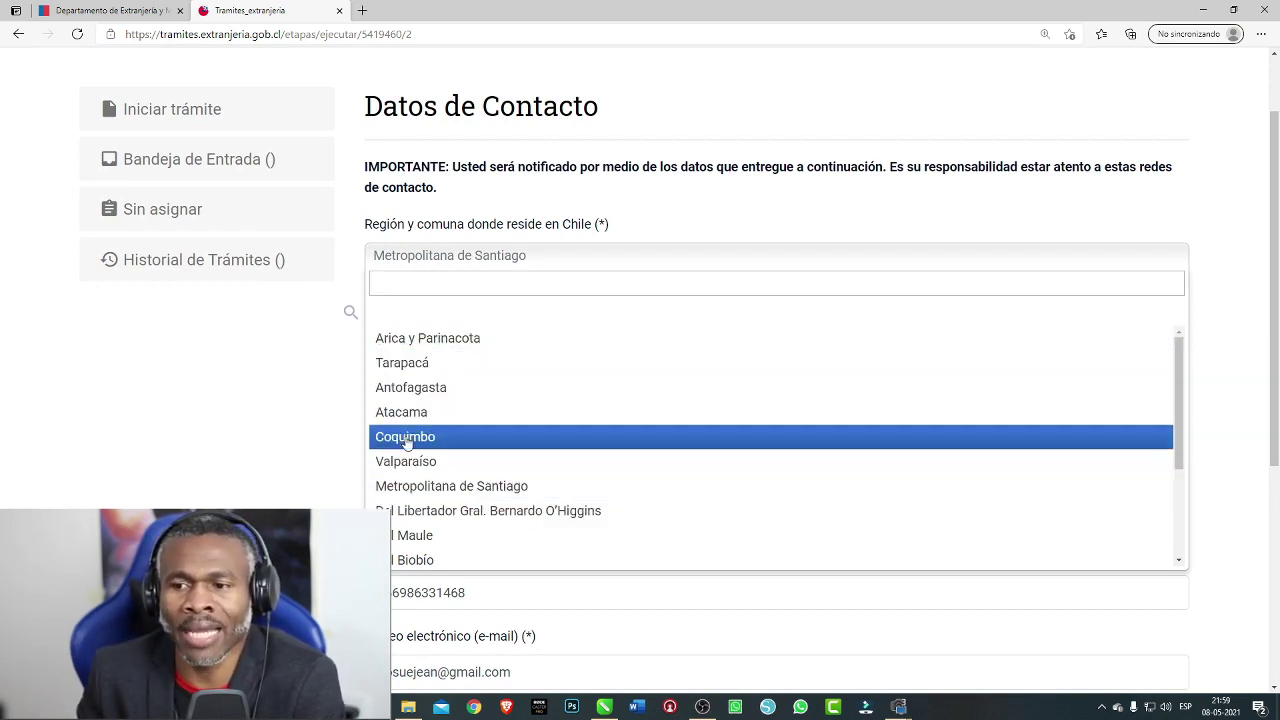
pyautogui.click(487, 488)
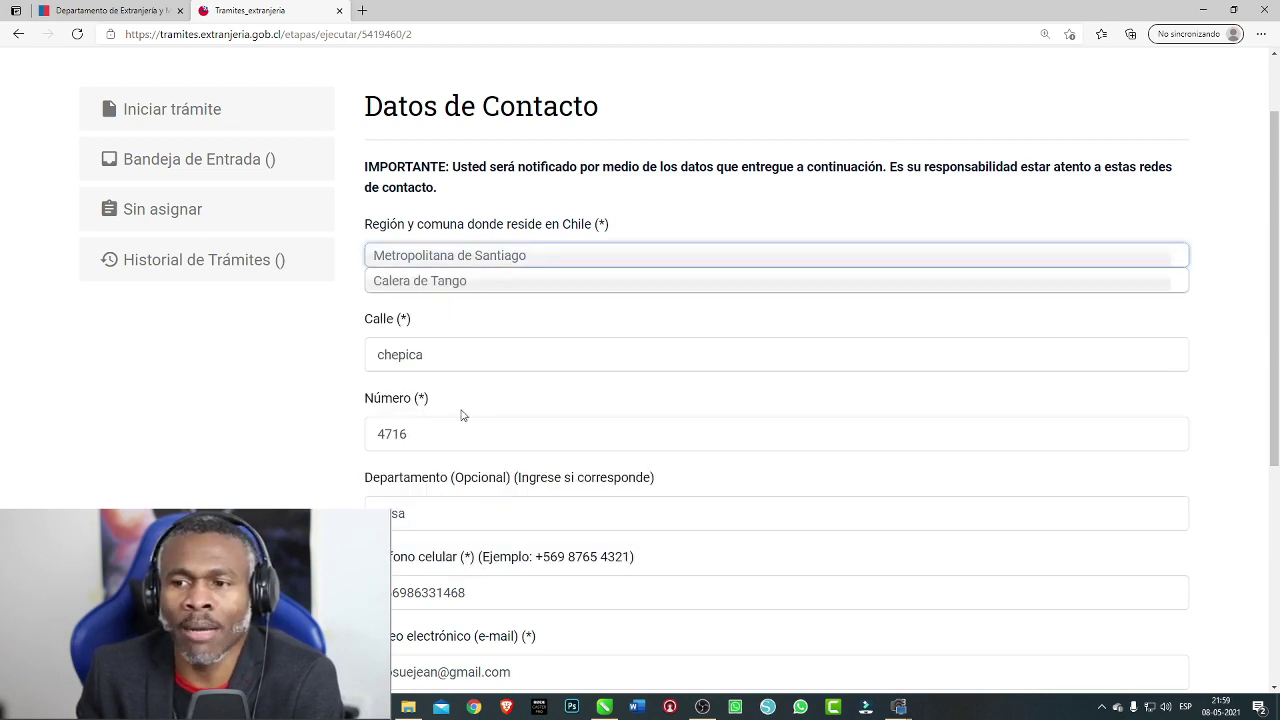
pyautogui.click(393, 283)
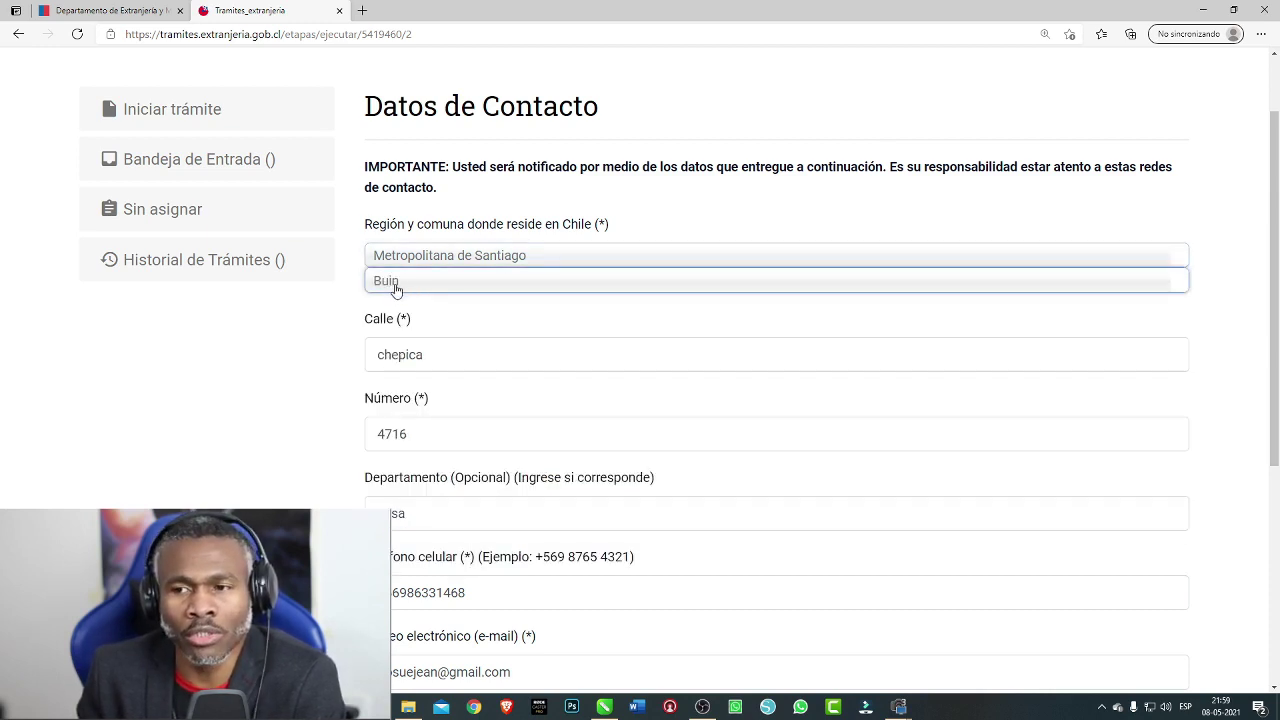
pyautogui.click(396, 290)
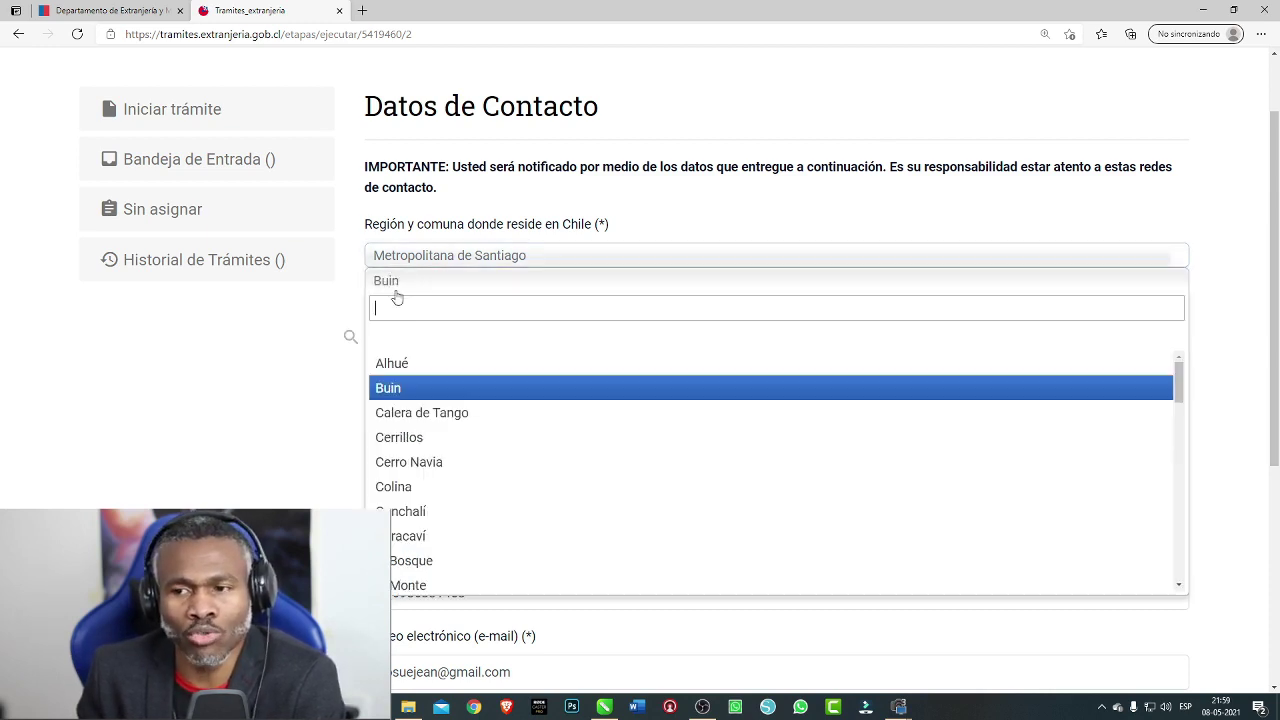
pyautogui.click(422, 487)
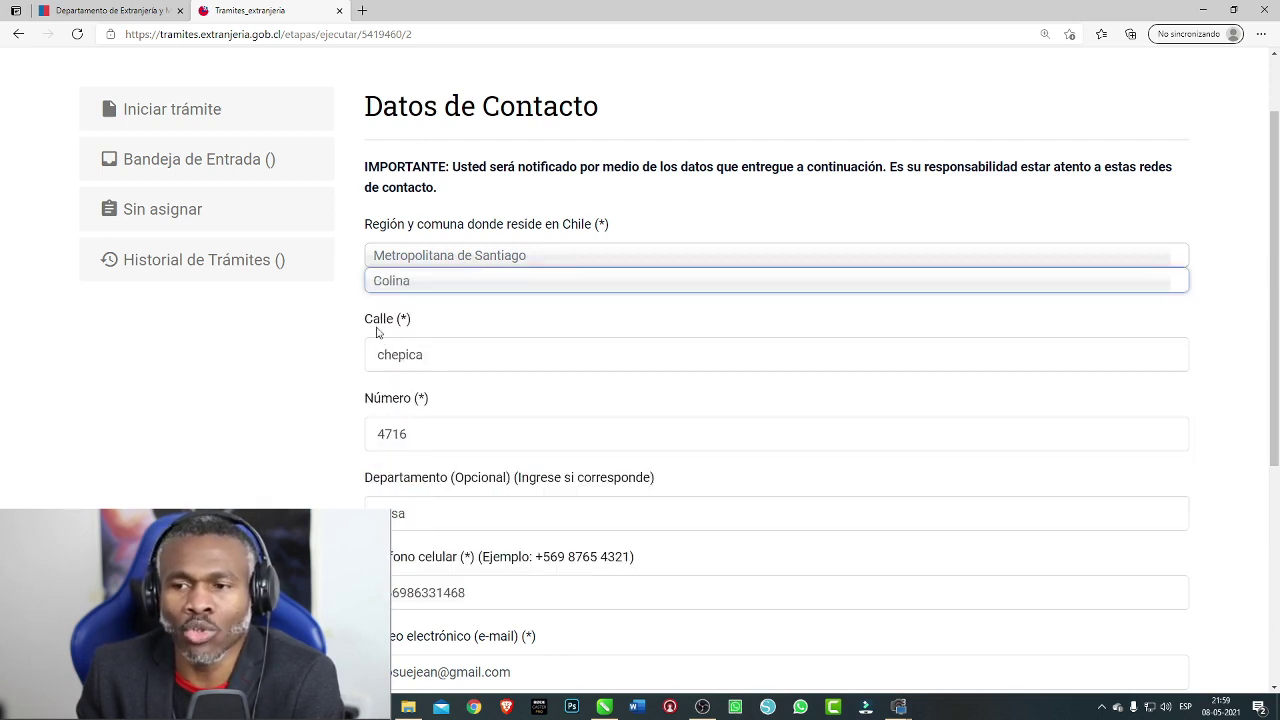
# Clear the optional Departamento field in the contact address
pyautogui.scroll(-2, 400, 300)
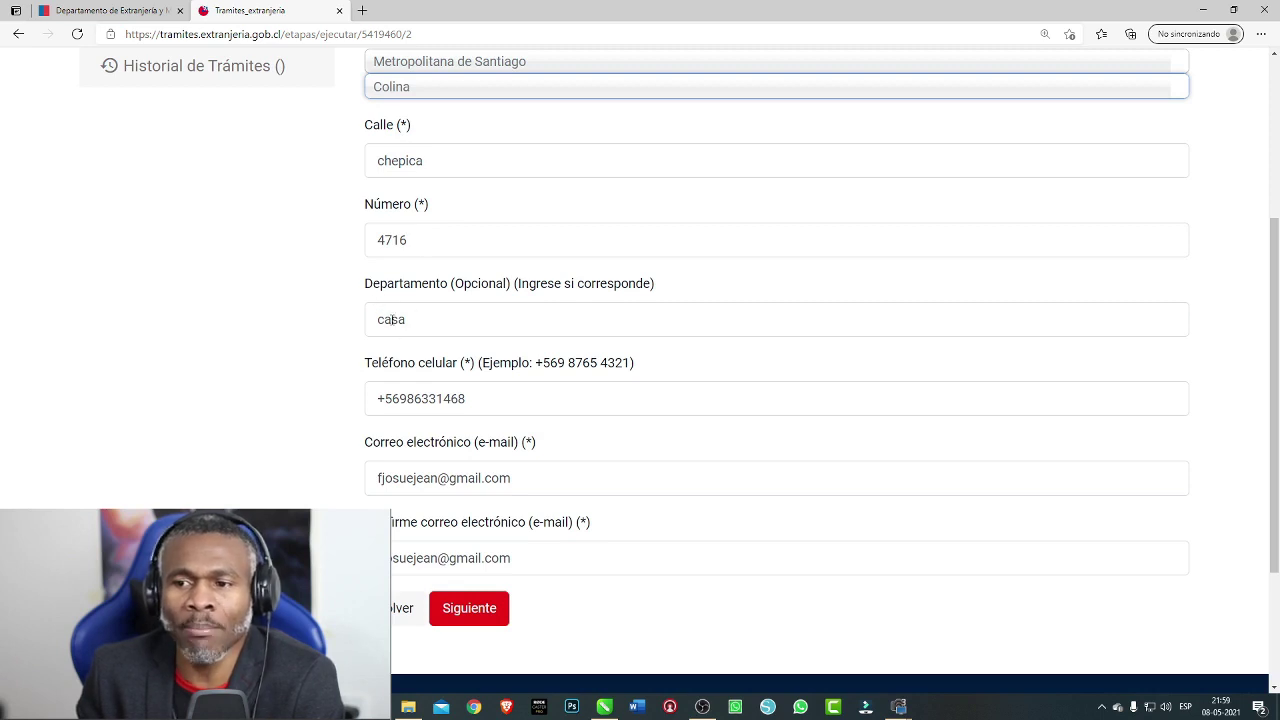
pyautogui.moveTo(414, 323); pyautogui.dragTo(371, 316)
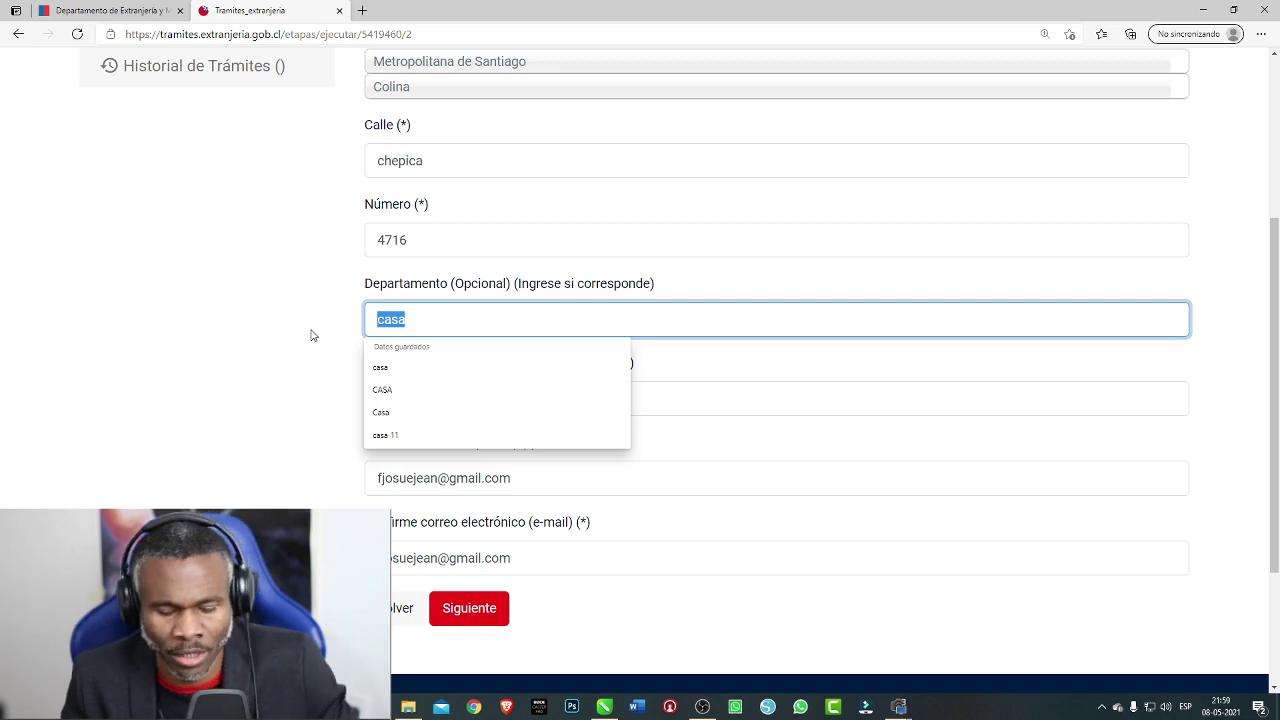
pyautogui.press('BackSpace')
pyautogui.click(346, 357)
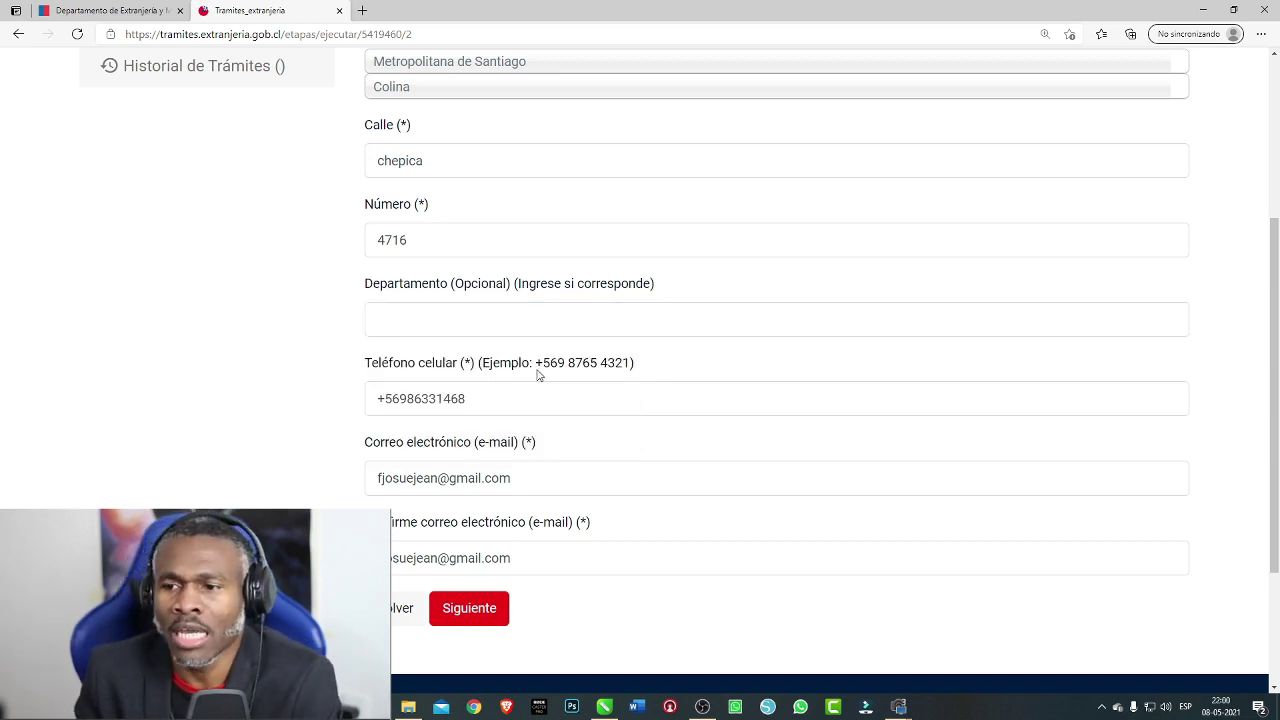
# Replace the mobile phone number with the sample number from the field's label and remove its spaces
pyautogui.moveTo(538, 363); pyautogui.dragTo(631, 363)
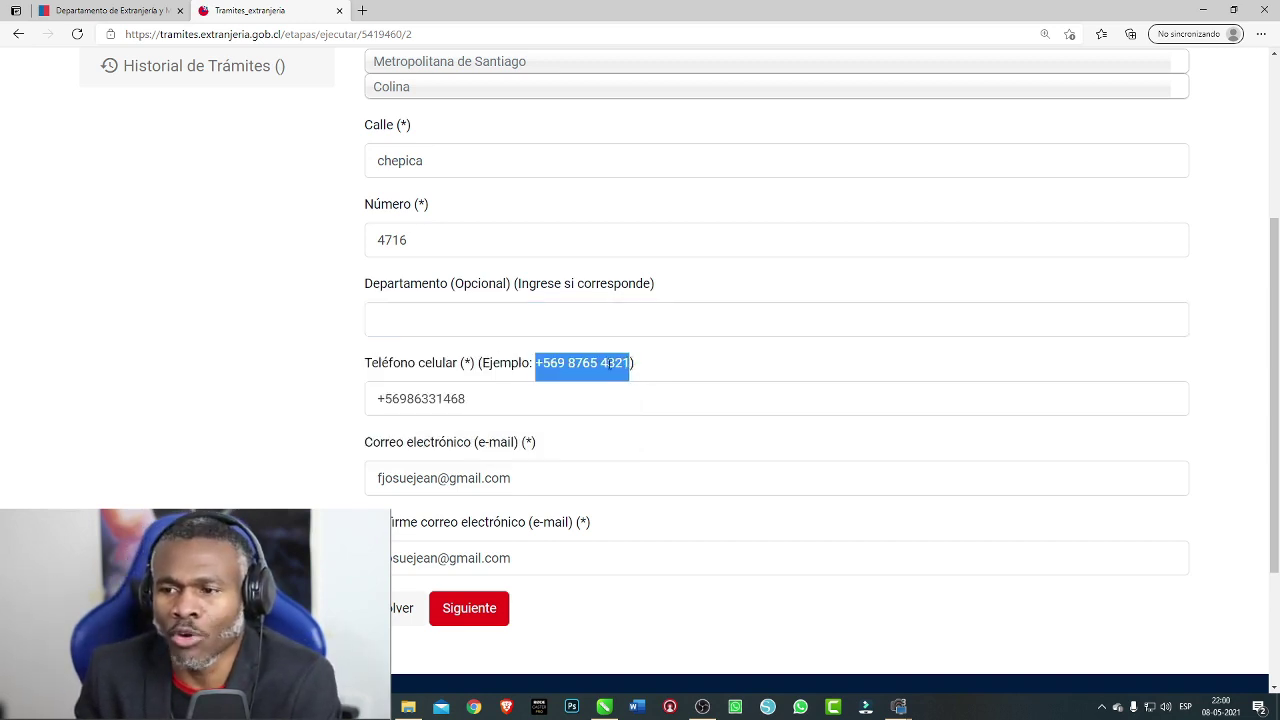
pyautogui.rightClick(610, 363)
pyautogui.click(619, 380)
pyautogui.press('Tab')
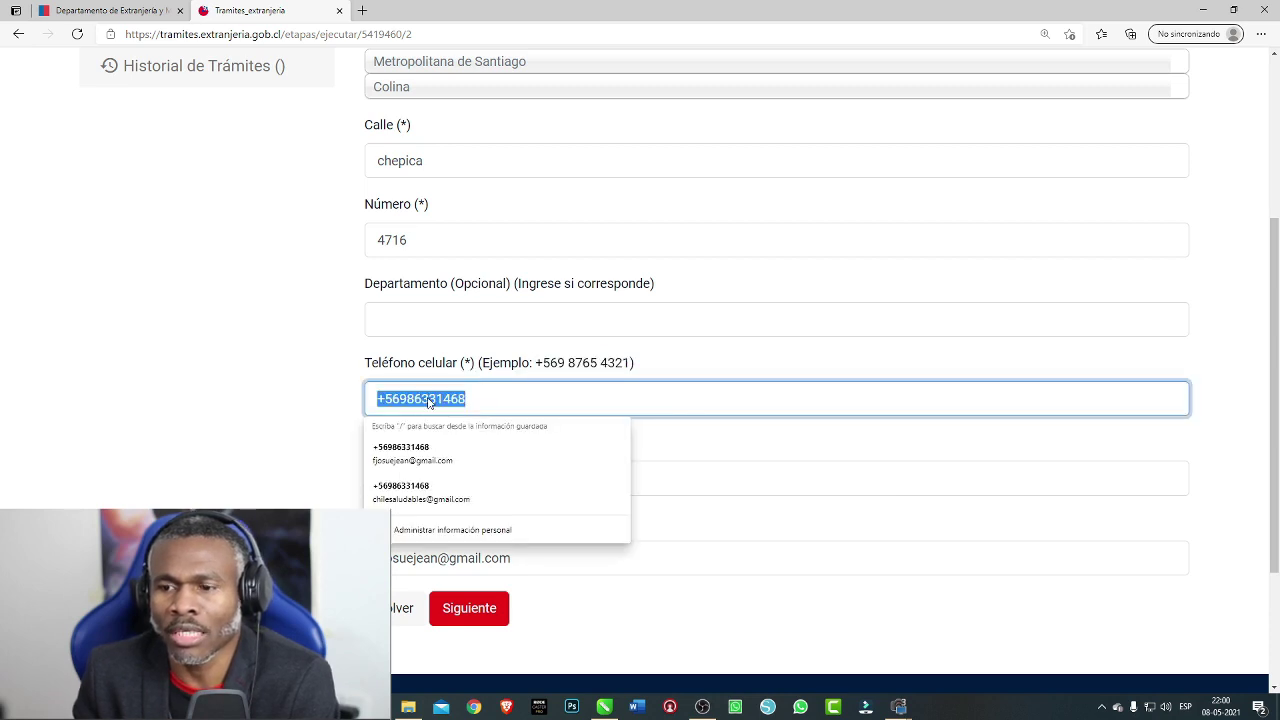
pyautogui.rightClick(428, 400)
pyautogui.click(474, 97)
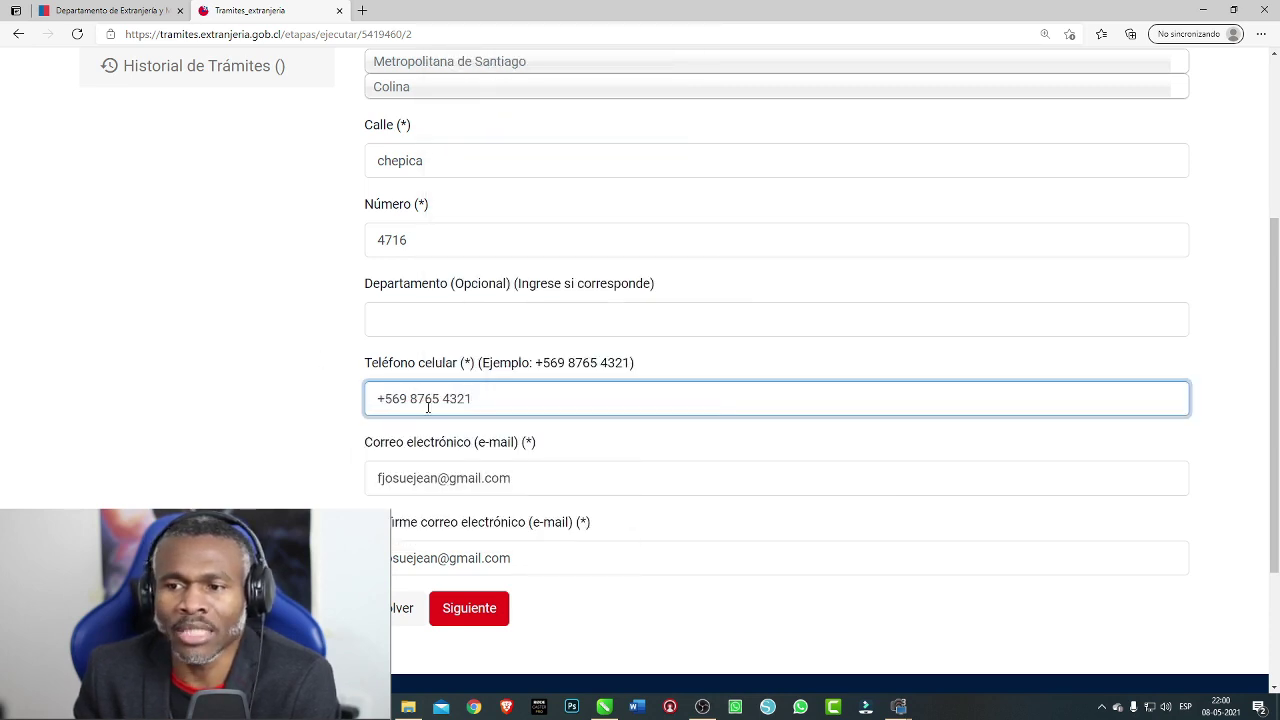
pyautogui.click(412, 400)
pyautogui.press('BackSpace')
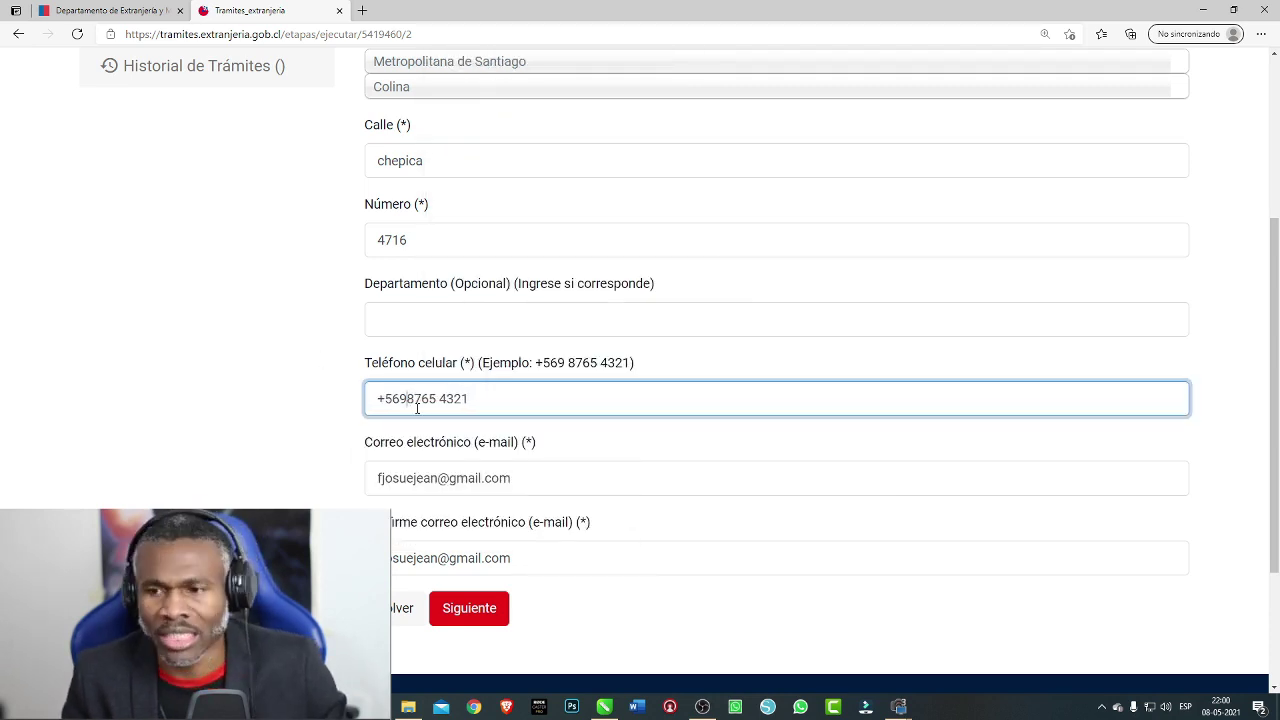
pyautogui.click(441, 398)
pyautogui.press('BackSpace')
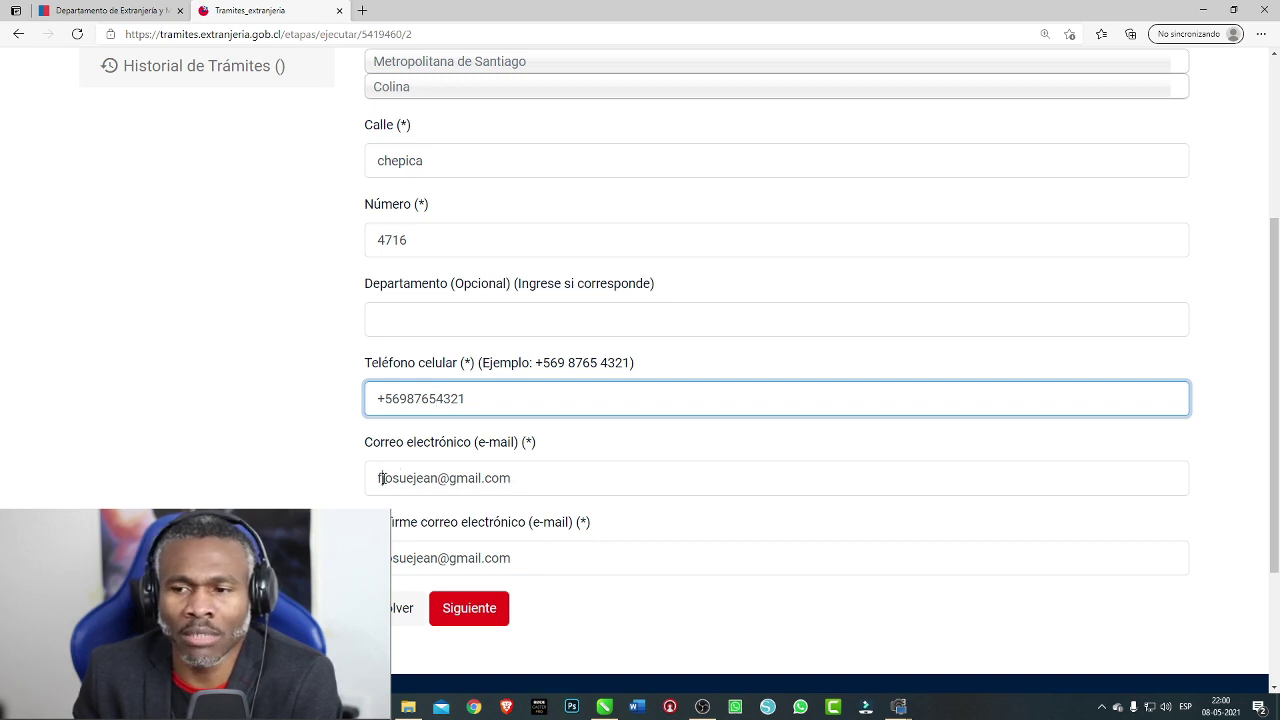
# Check the e-mail address and its confirmation, and continue to the activity and education page
pyautogui.moveTo(381, 478); pyautogui.dragTo(543, 477)
pyautogui.moveTo(385, 558); pyautogui.dragTo(527, 548)
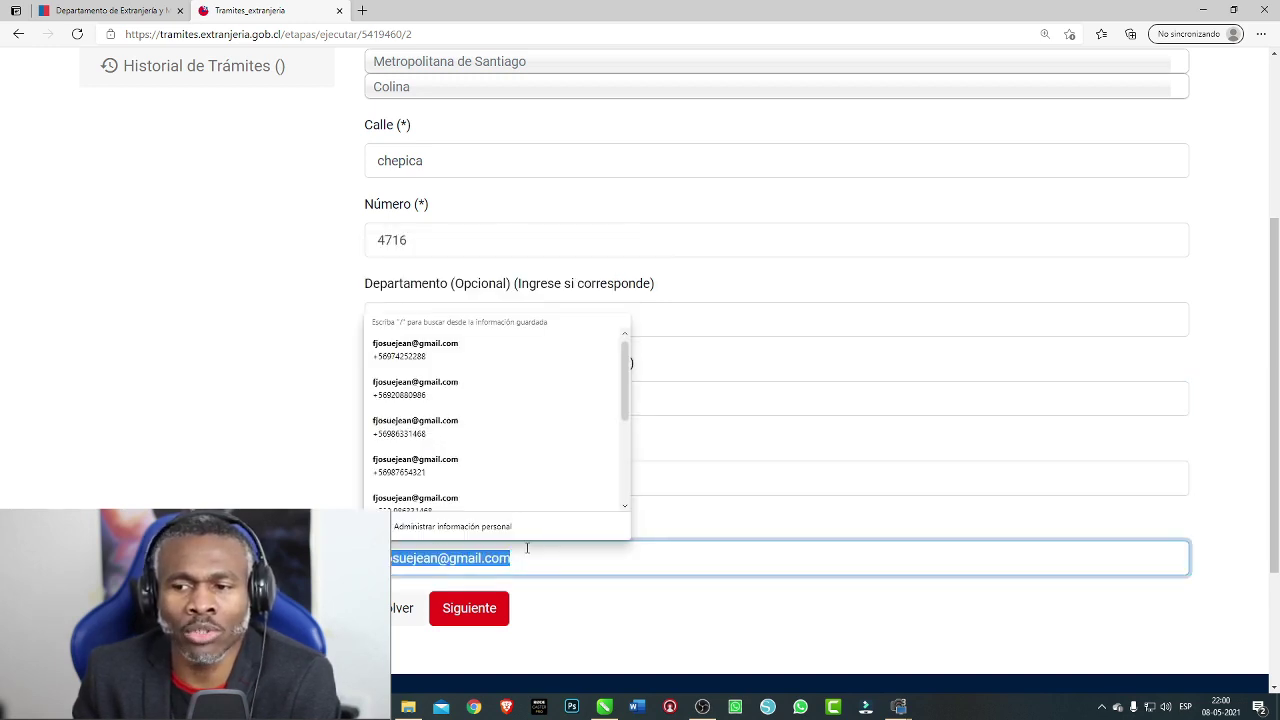
pyautogui.click(438, 467)
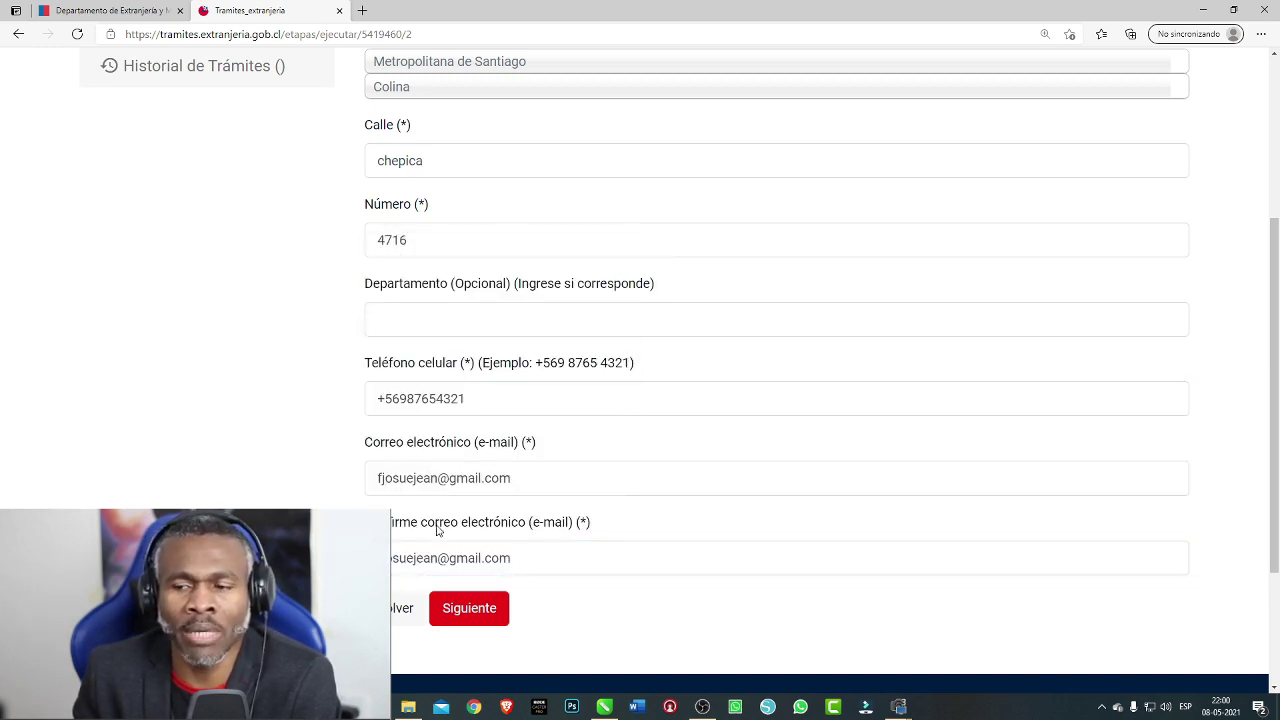
pyautogui.click(468, 608)
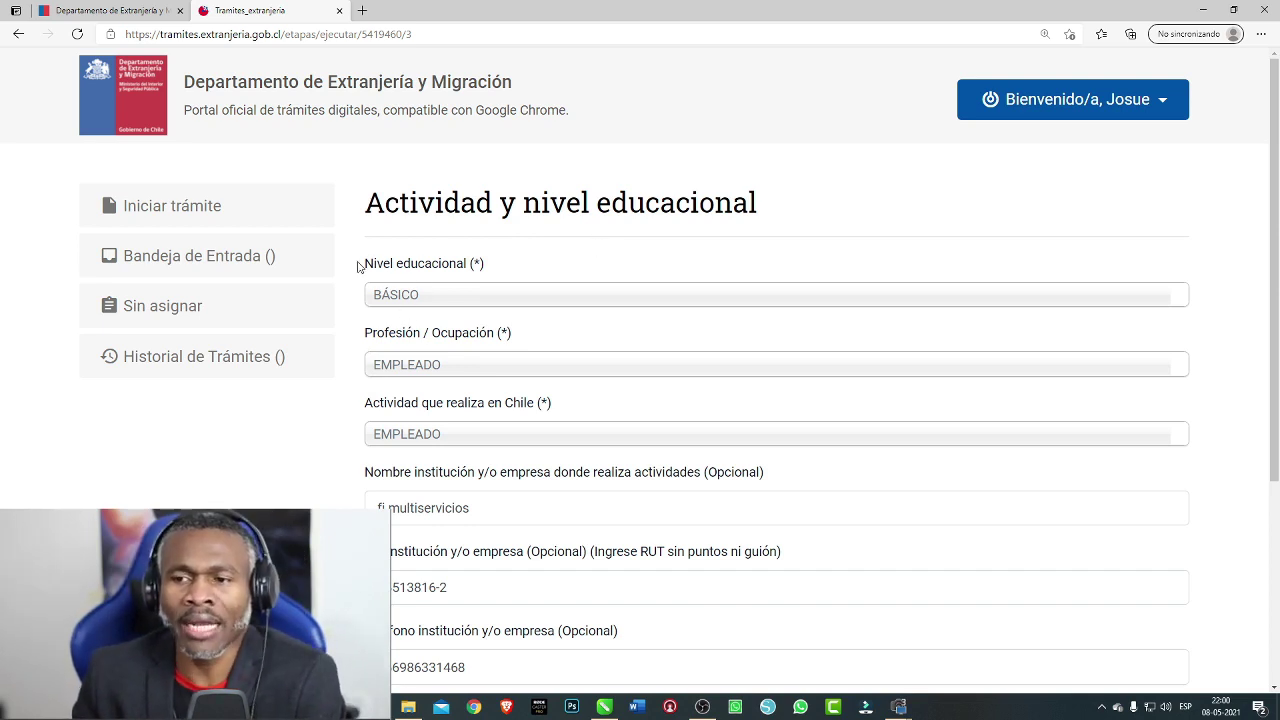
# Set the educational level to MEDIO and keep EMPLEADO as the profession
pyautogui.click(420, 295)
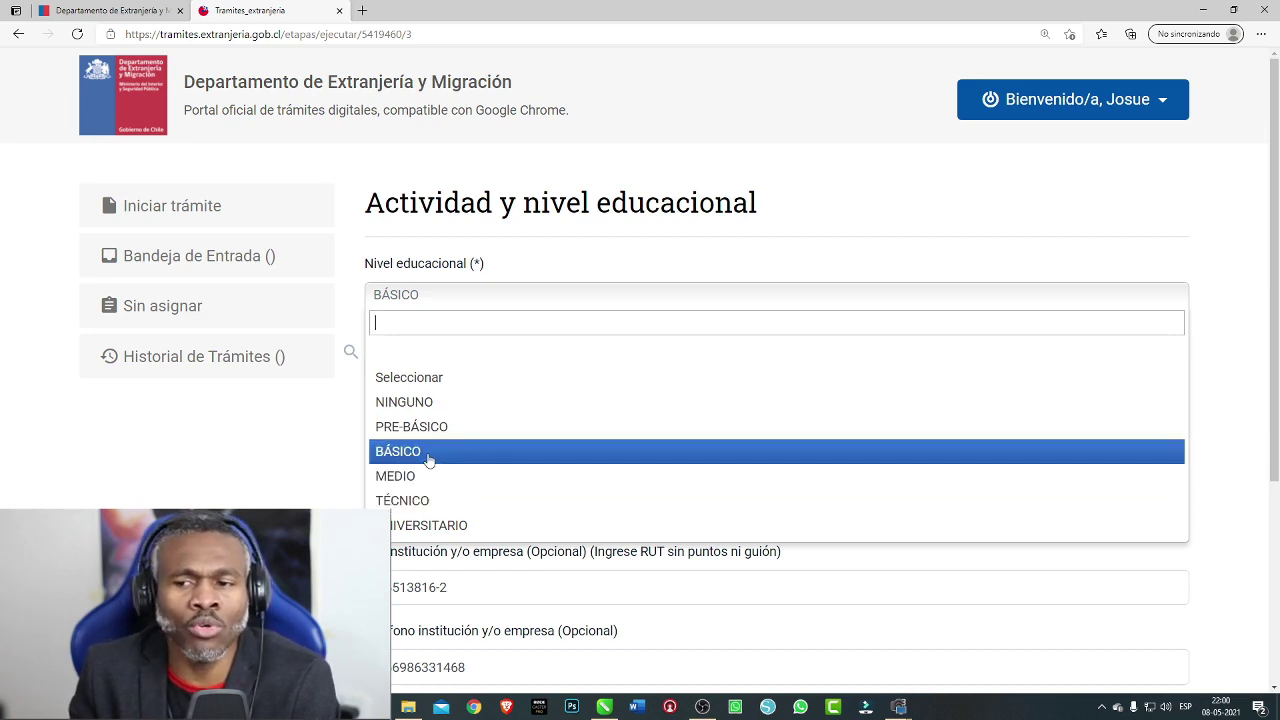
pyautogui.click(400, 476)
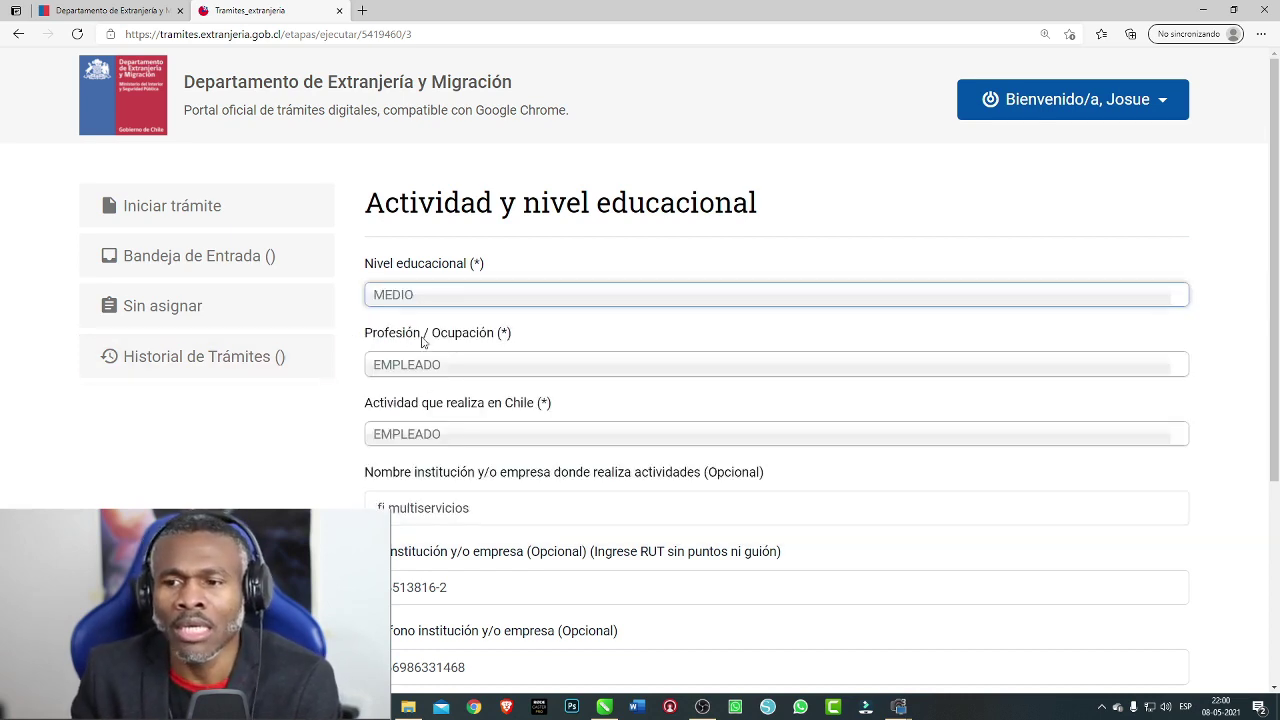
pyautogui.click(424, 366)
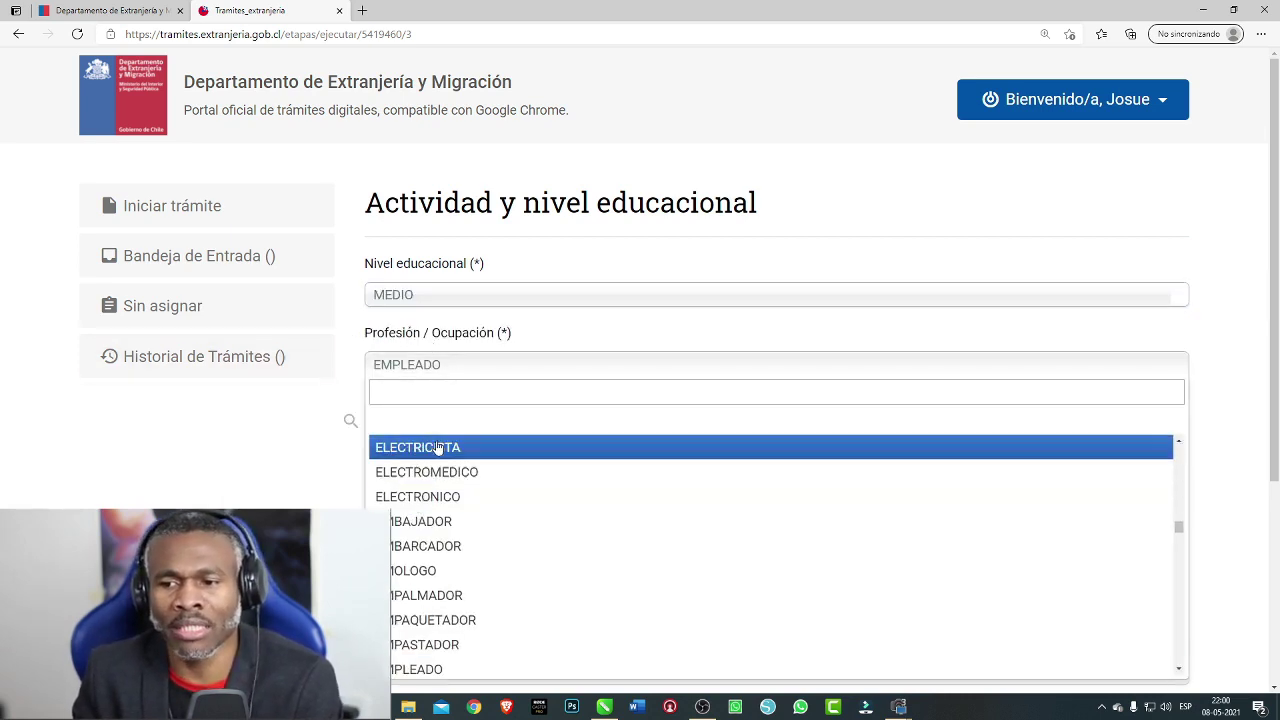
pyautogui.click(449, 349)
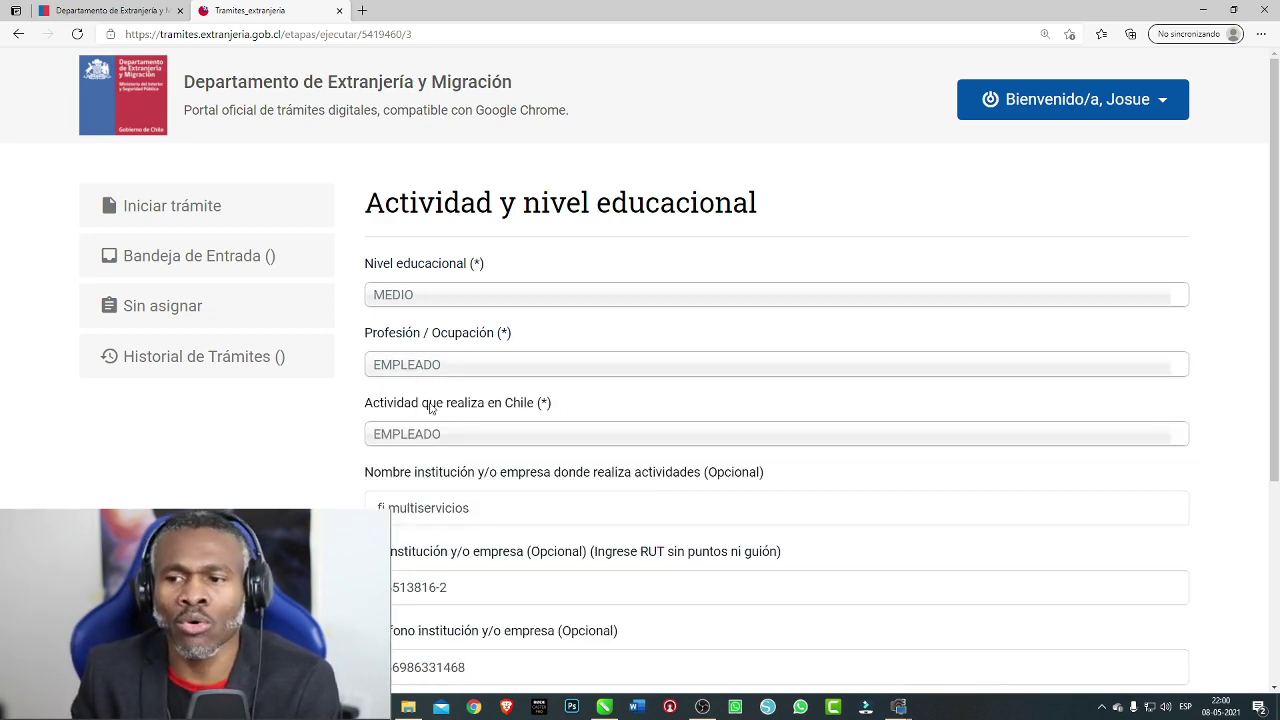
# Review the optional name, RUT and phone fields of the institution or company
pyautogui.scroll(-1, 415, 437)
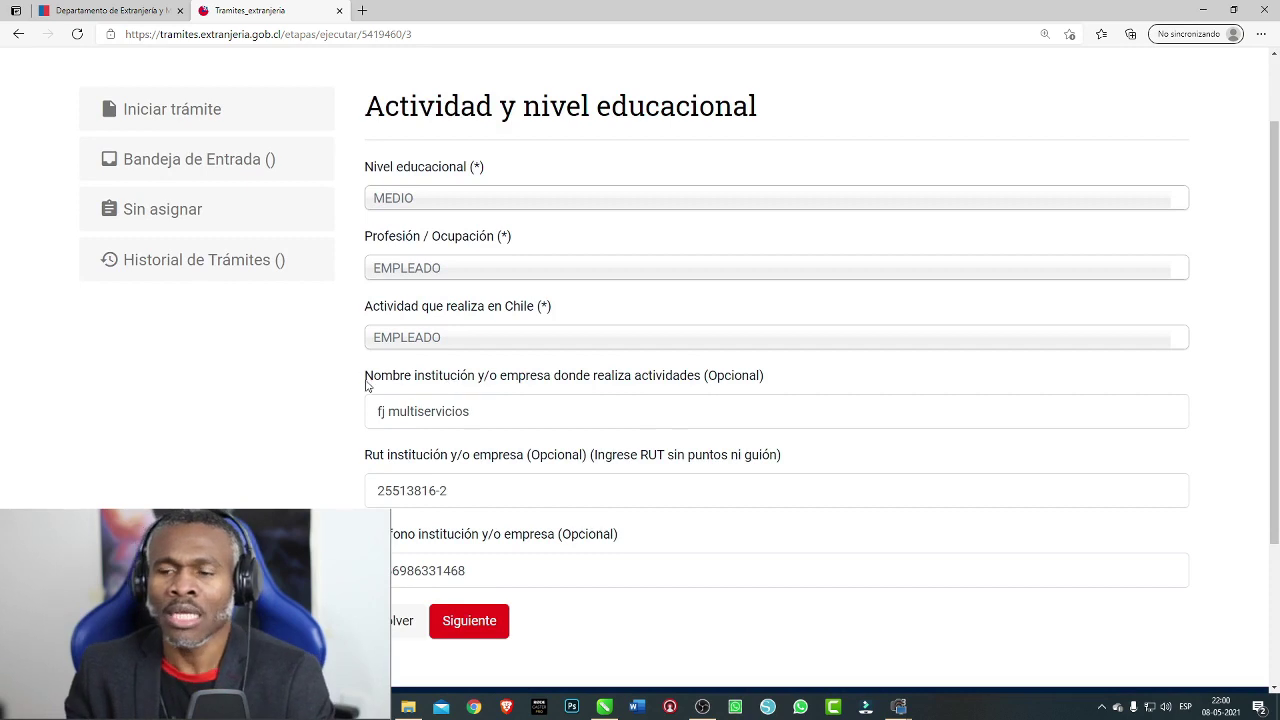
pyautogui.moveTo(365, 376); pyautogui.dragTo(588, 571)
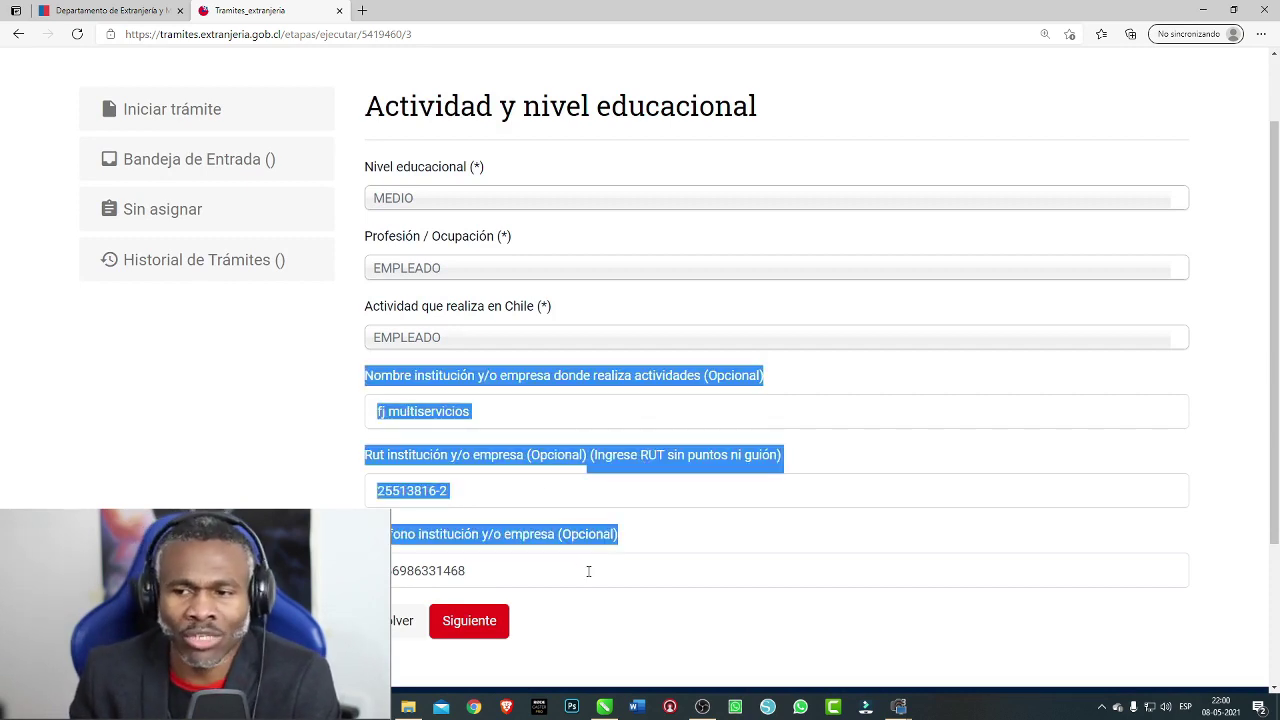
pyautogui.click(380, 412)
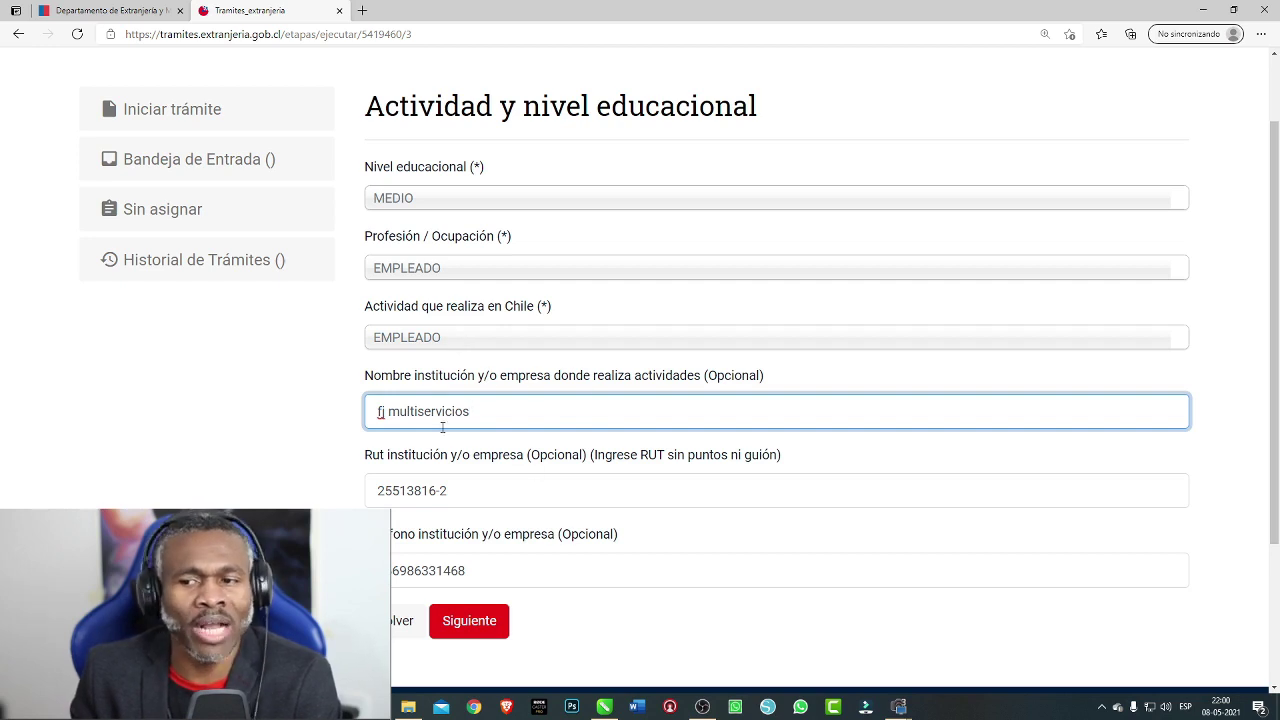
# Clear the institution's optional name, RUT and phone fields, and continue to the identification document page
pyautogui.hotkey('ctrl', 'a')
pyautogui.press('BackSpace')
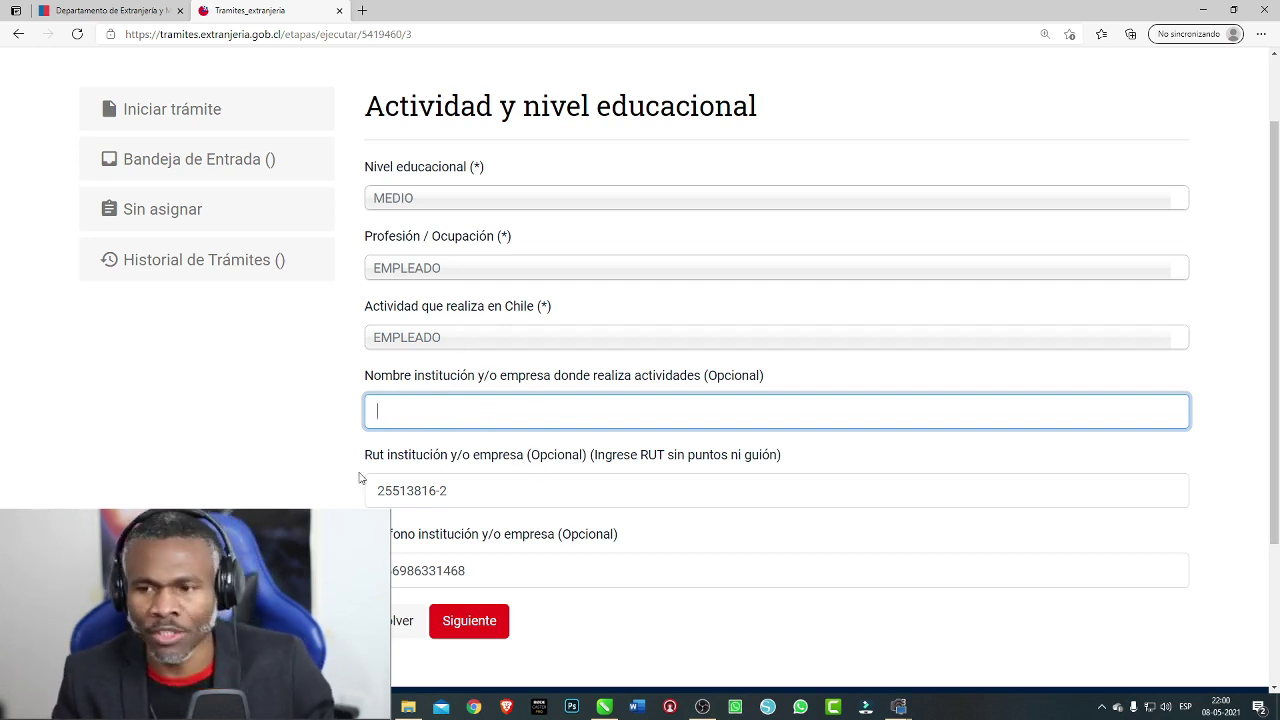
pyautogui.click(478, 497)
pyautogui.hotkey('ctrl', 'a')
pyautogui.press('BackSpace')
pyautogui.click(488, 558)
pyautogui.hotkey('ctrl', 'a')
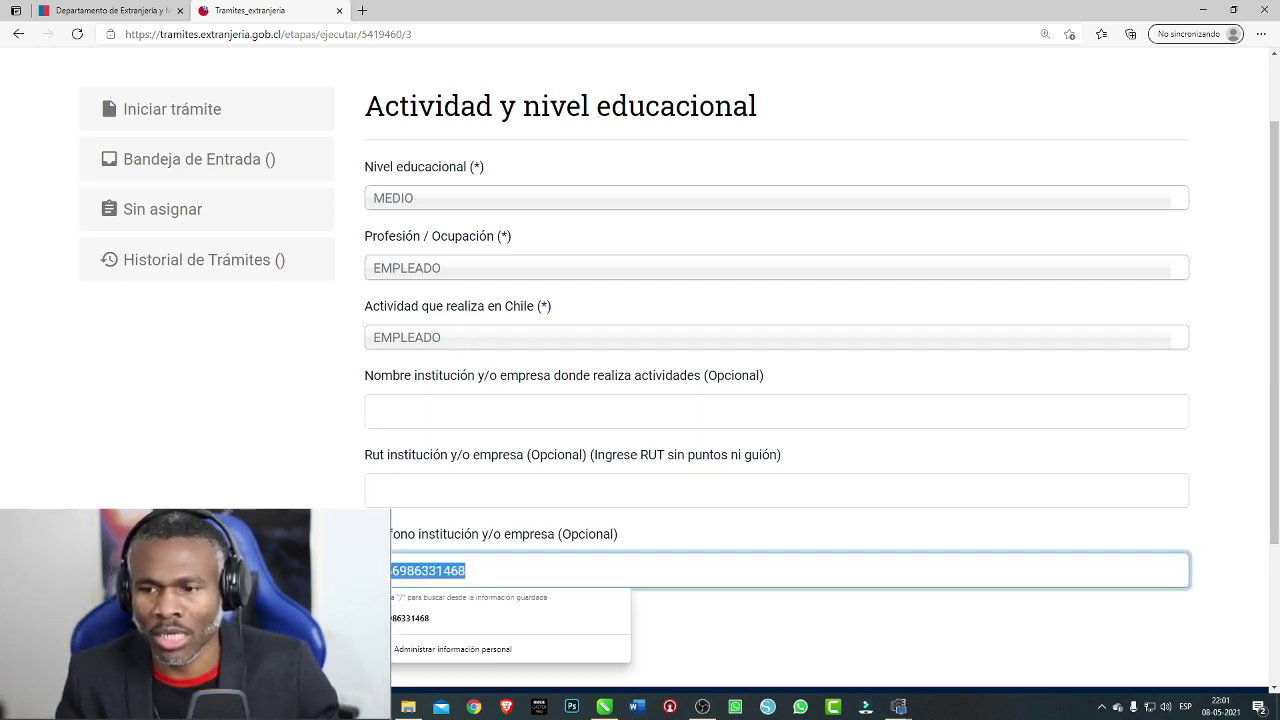
pyautogui.press('BackSpace')
pyautogui.click(549, 545)
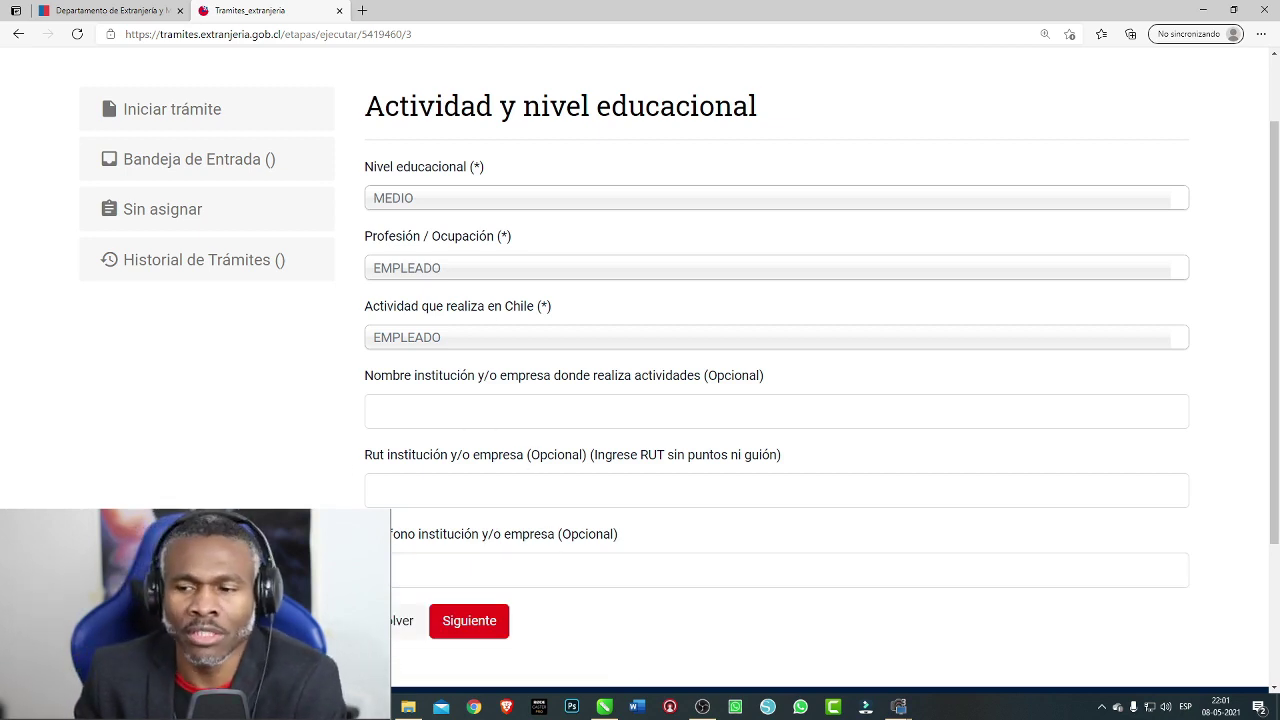
pyautogui.click(465, 625)
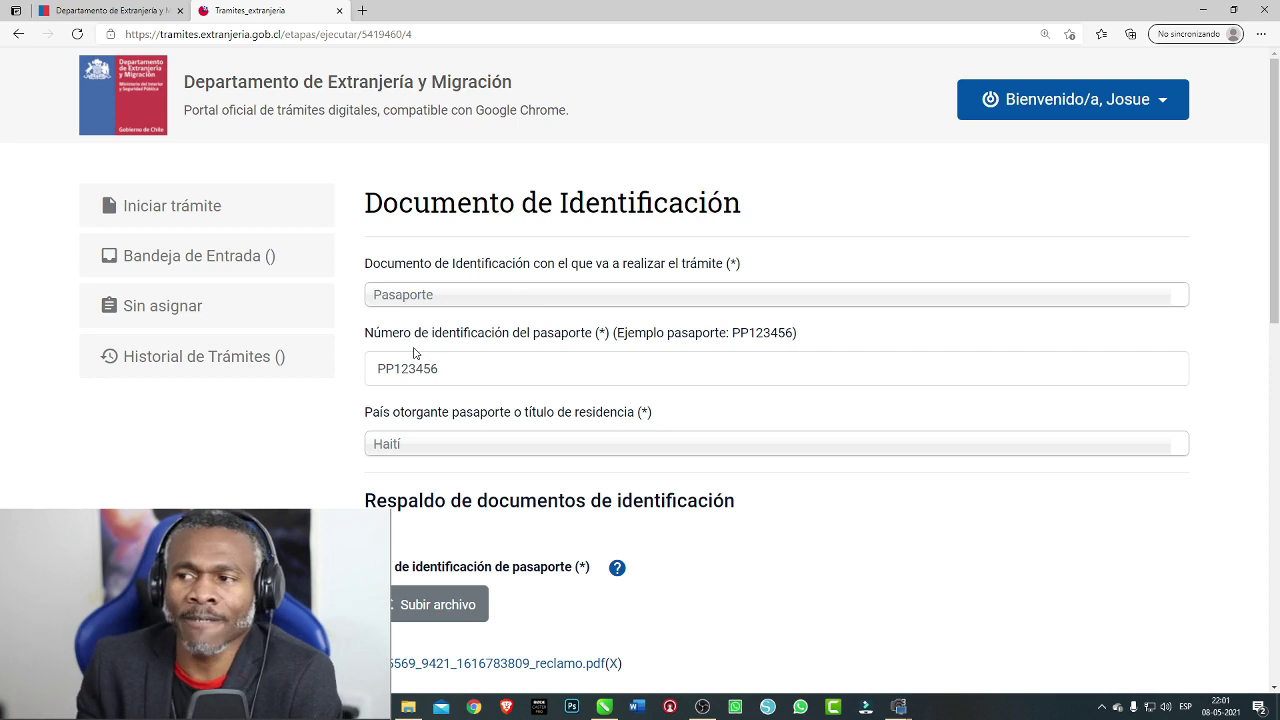
# Select Pasaporte as the identification document and Haití as the country that issued the passport
pyautogui.click(416, 298)
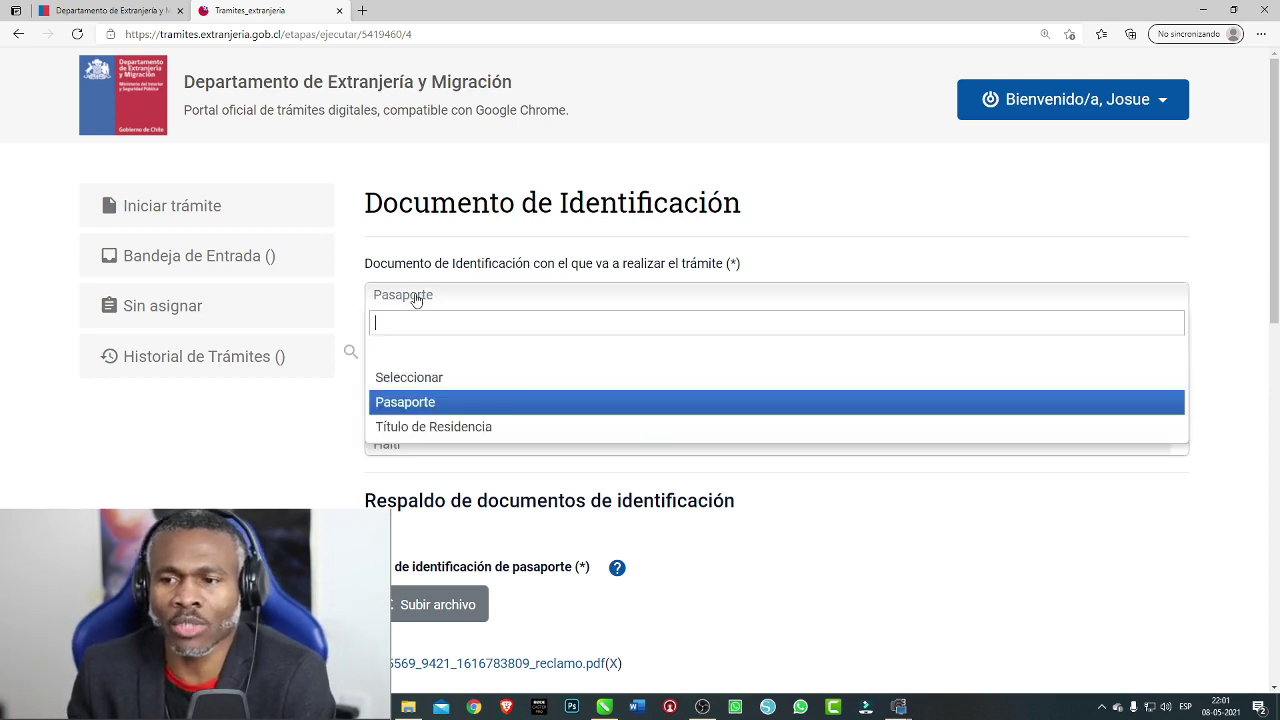
pyautogui.click(428, 404)
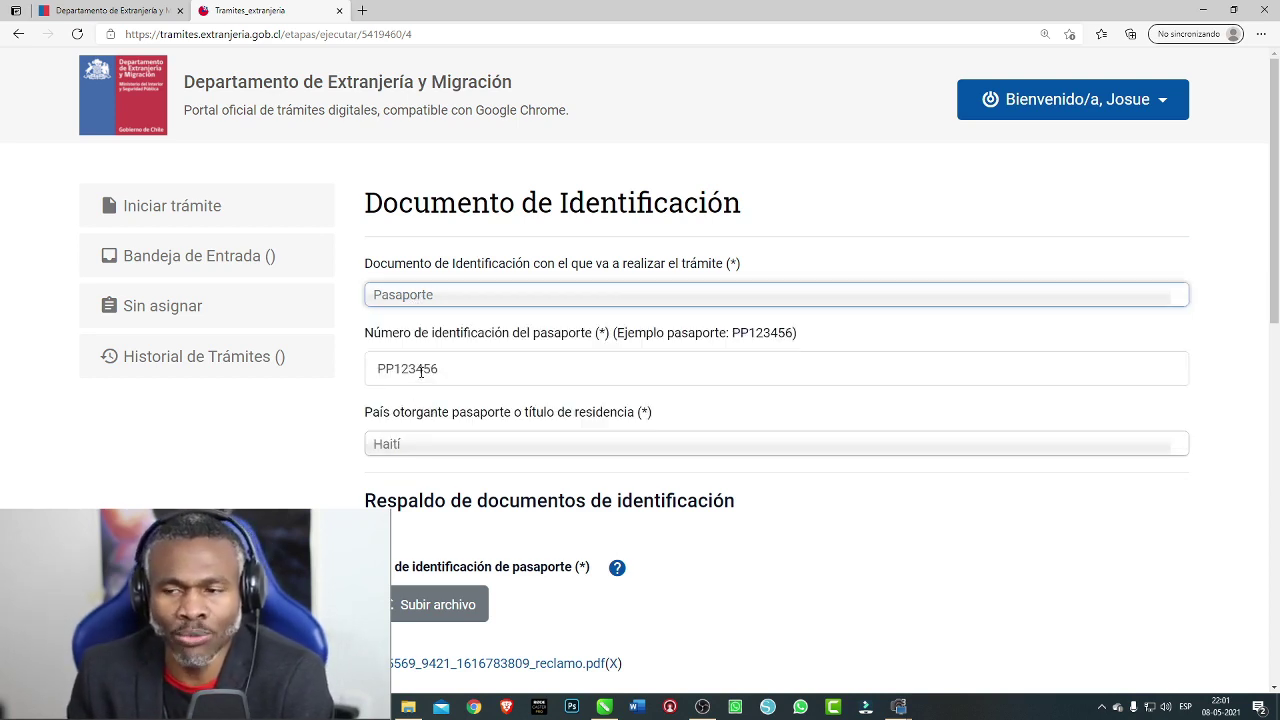
pyautogui.scroll(-1, 400, 380)
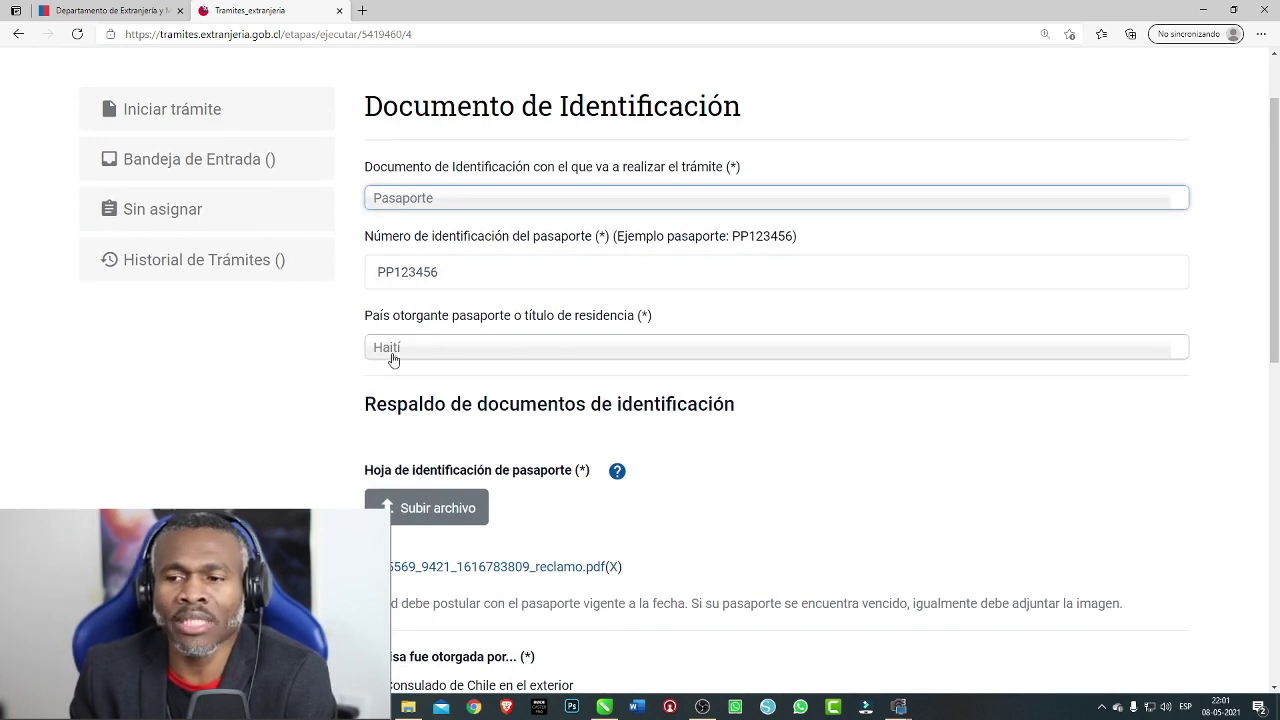
pyautogui.click(391, 354)
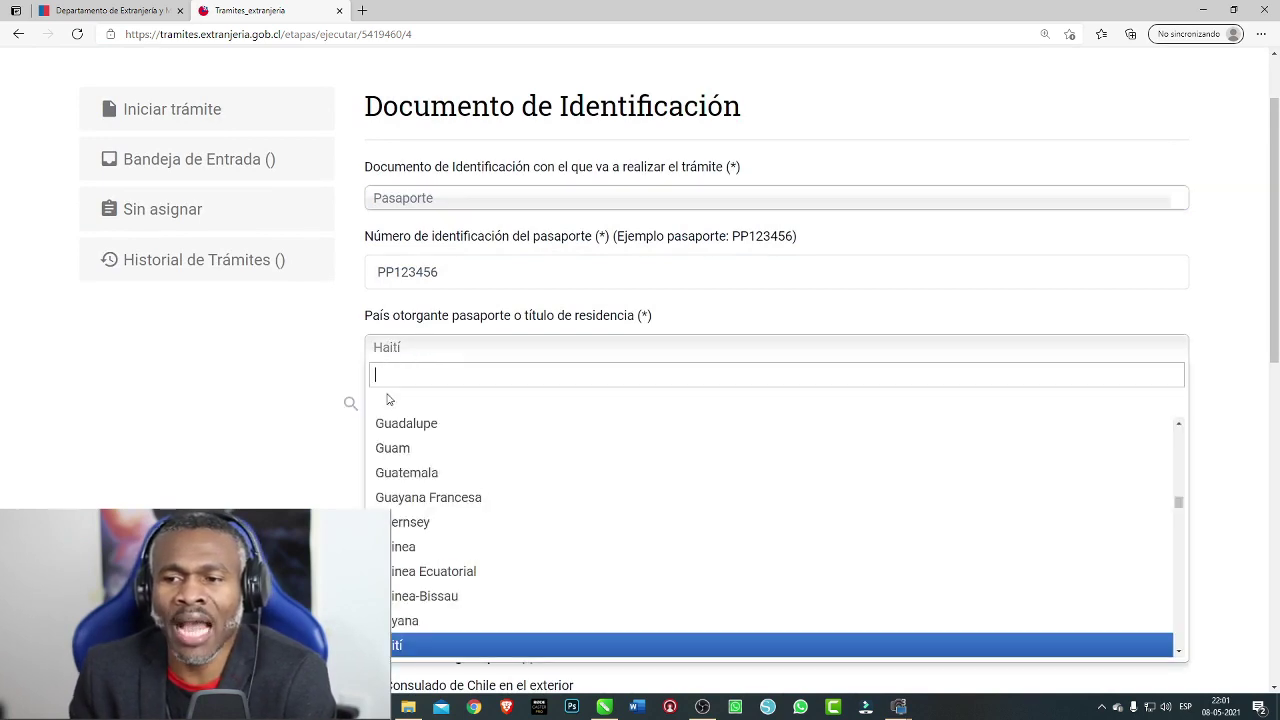
pyautogui.click(405, 646)
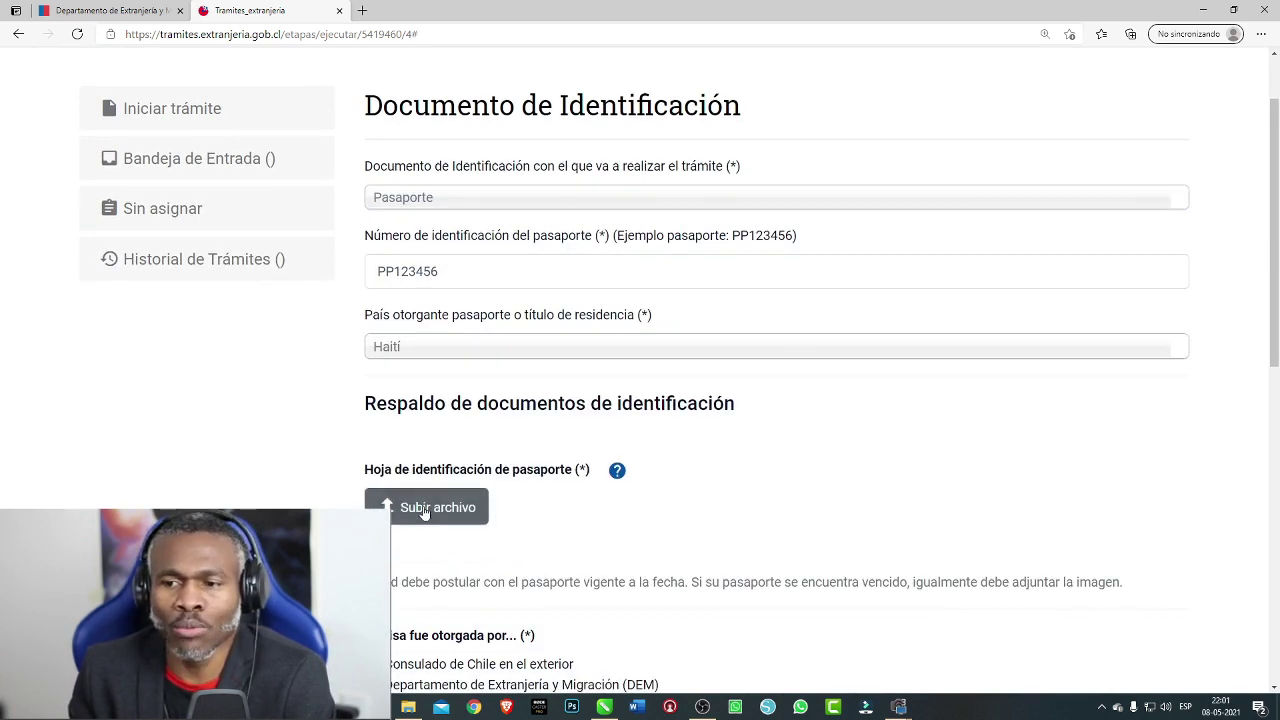
# Check the help example for the passport identification sheet and upload the applicant's passport PDF from the Descargas folder
pyautogui.scroll(-1, 418, 490)
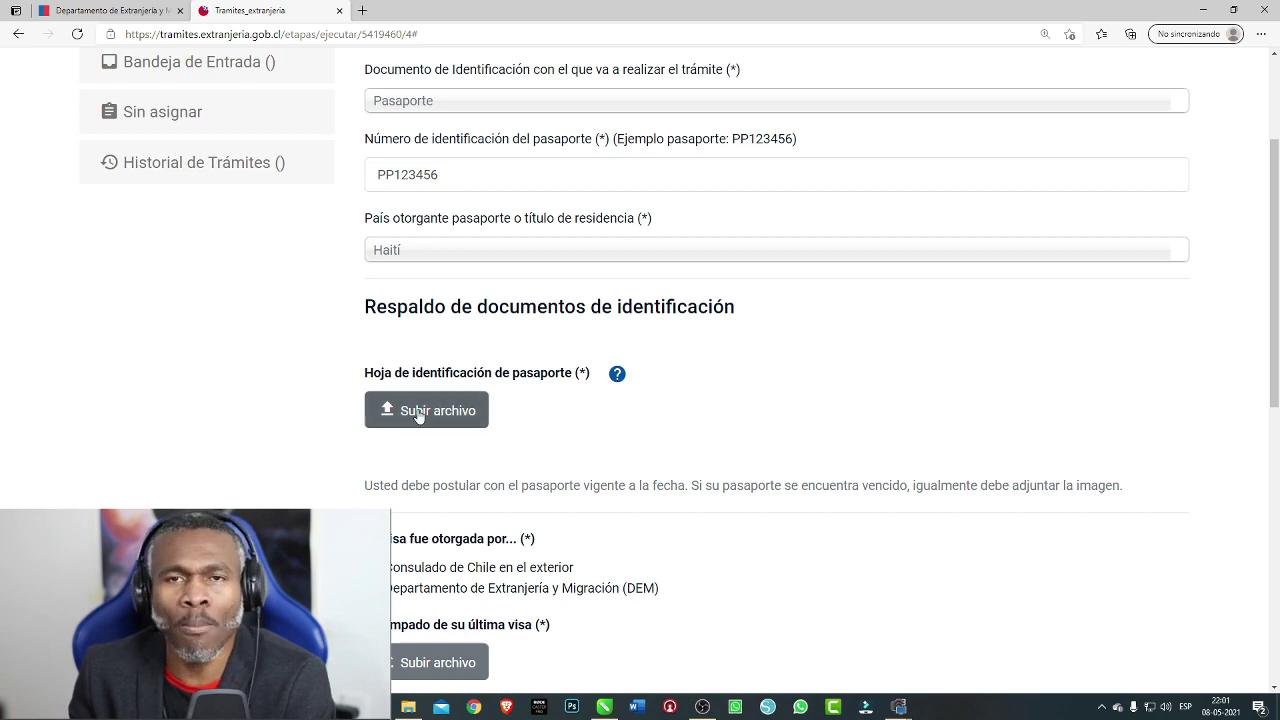
pyautogui.click(617, 374)
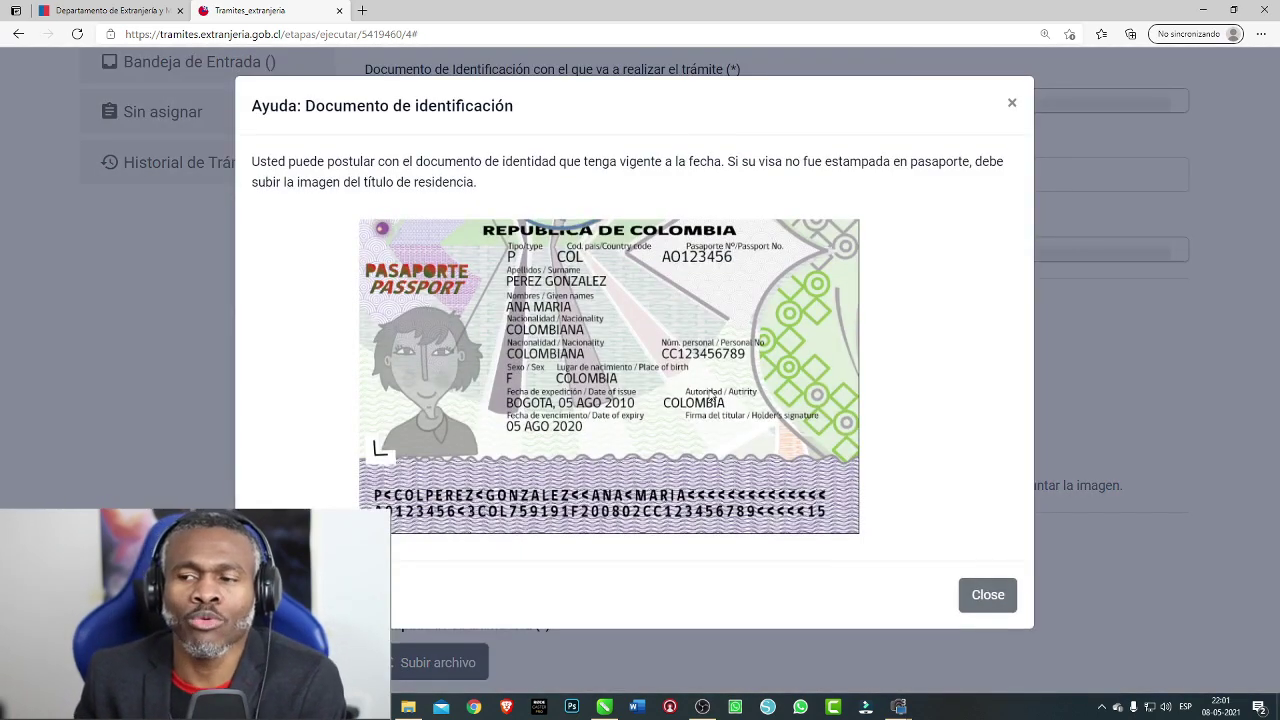
pyautogui.click(1006, 600)
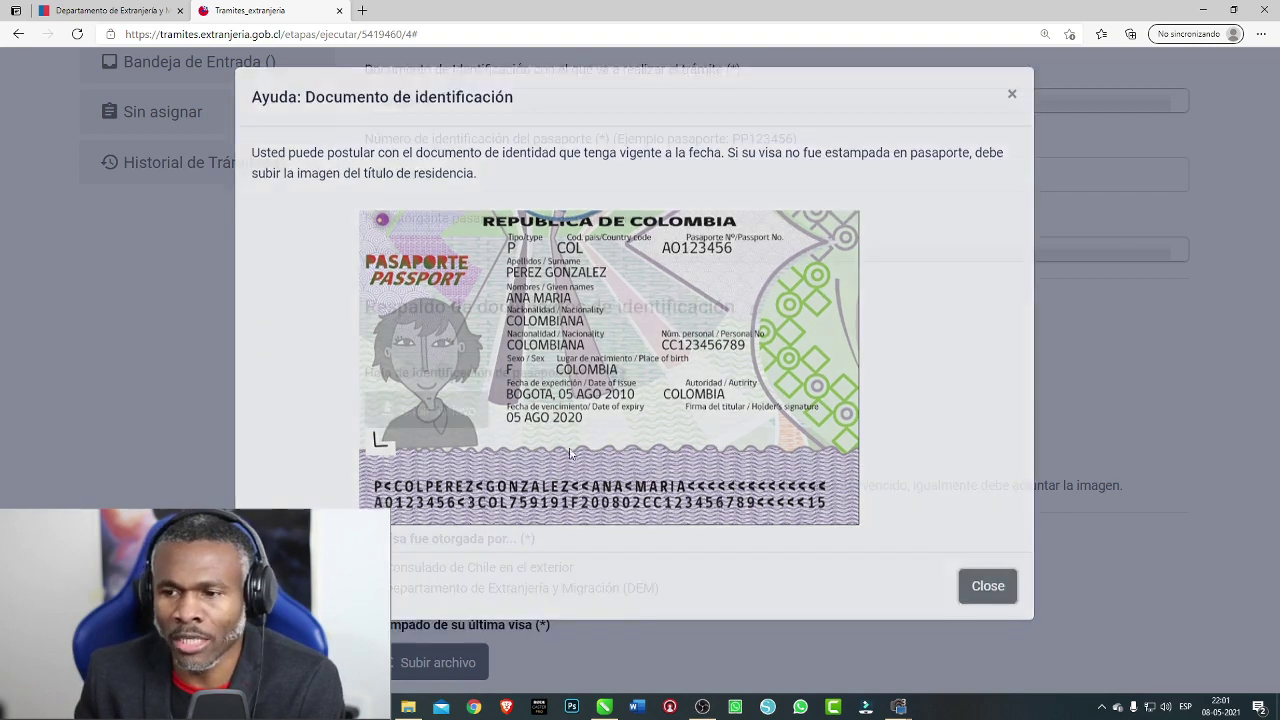
pyautogui.click(451, 425)
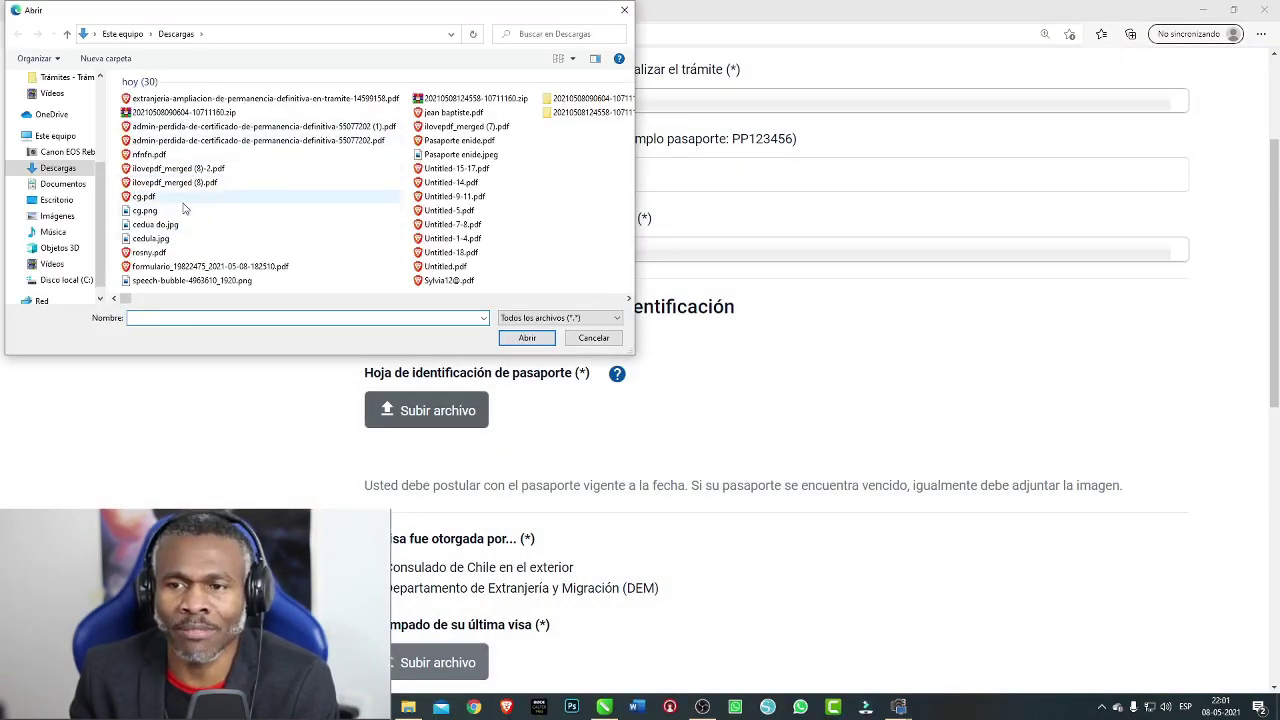
pyautogui.click(450, 140)
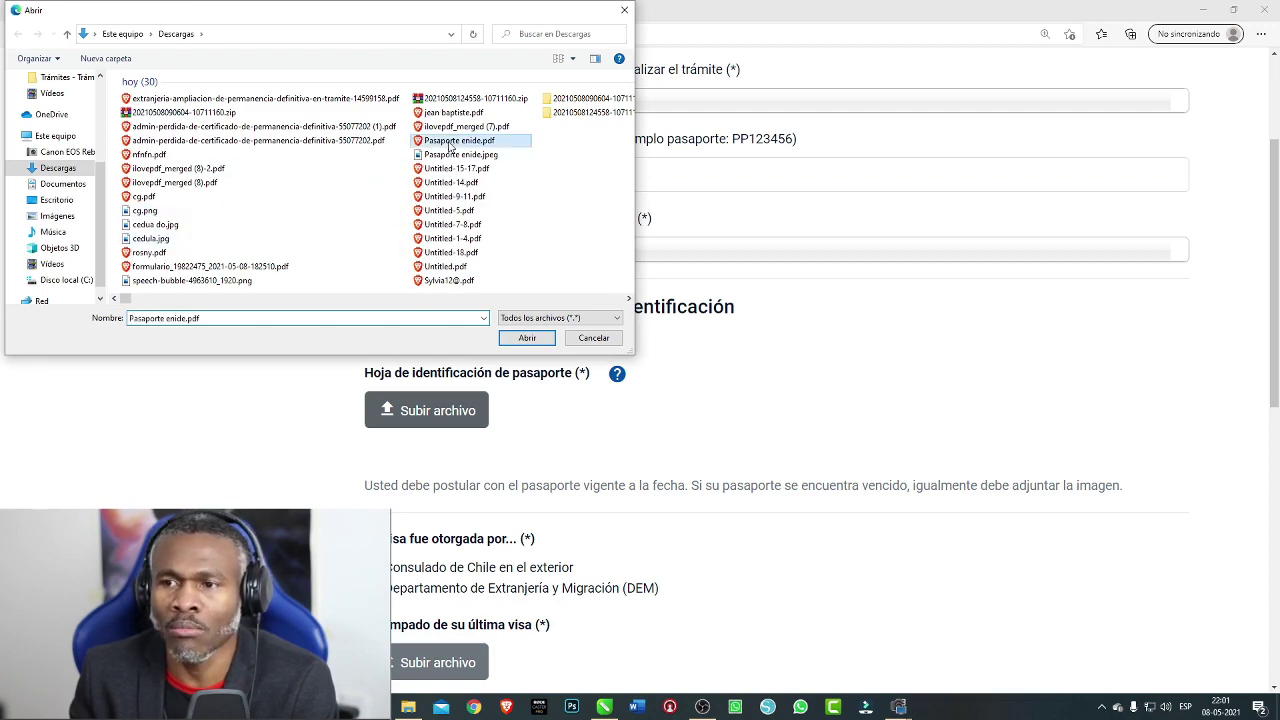
pyautogui.click(525, 338)
pyautogui.scroll(1, 451, 446)
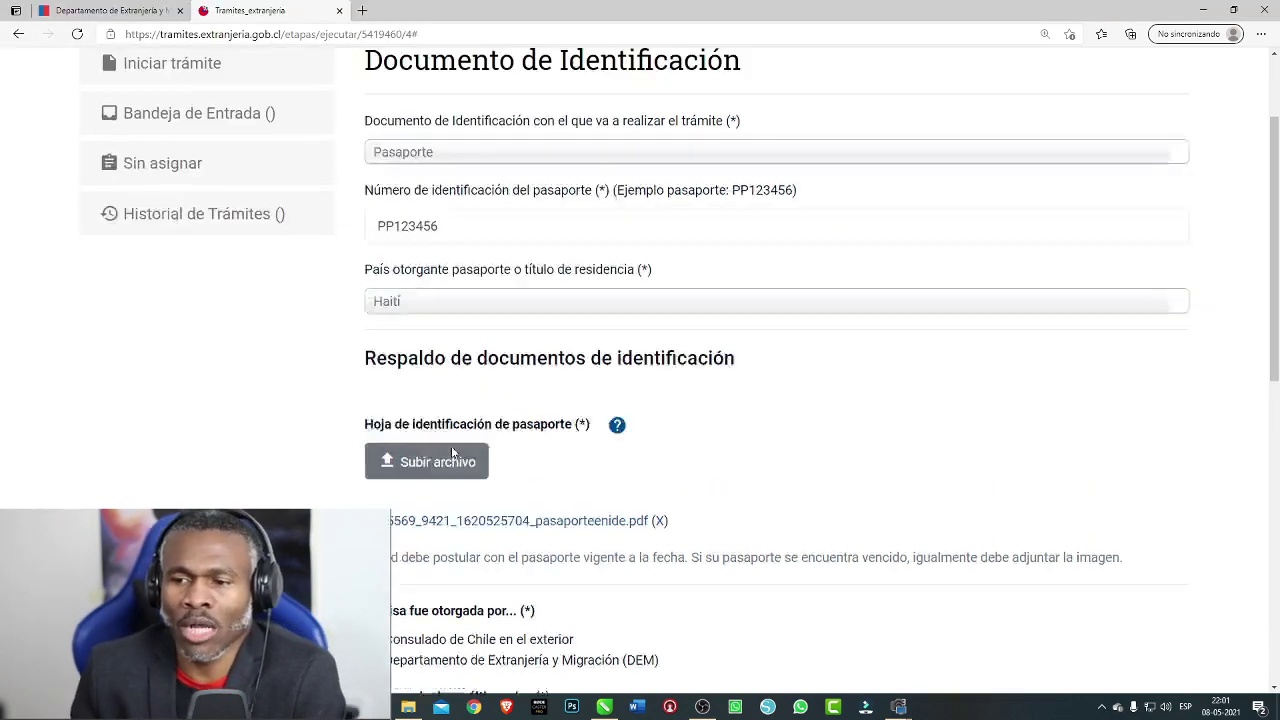
# Set the authority that granted the visa to Consulado de Chile en el exterior
pyautogui.scroll(-4, 451, 446)
pyautogui.scroll(-1, 453, 453)
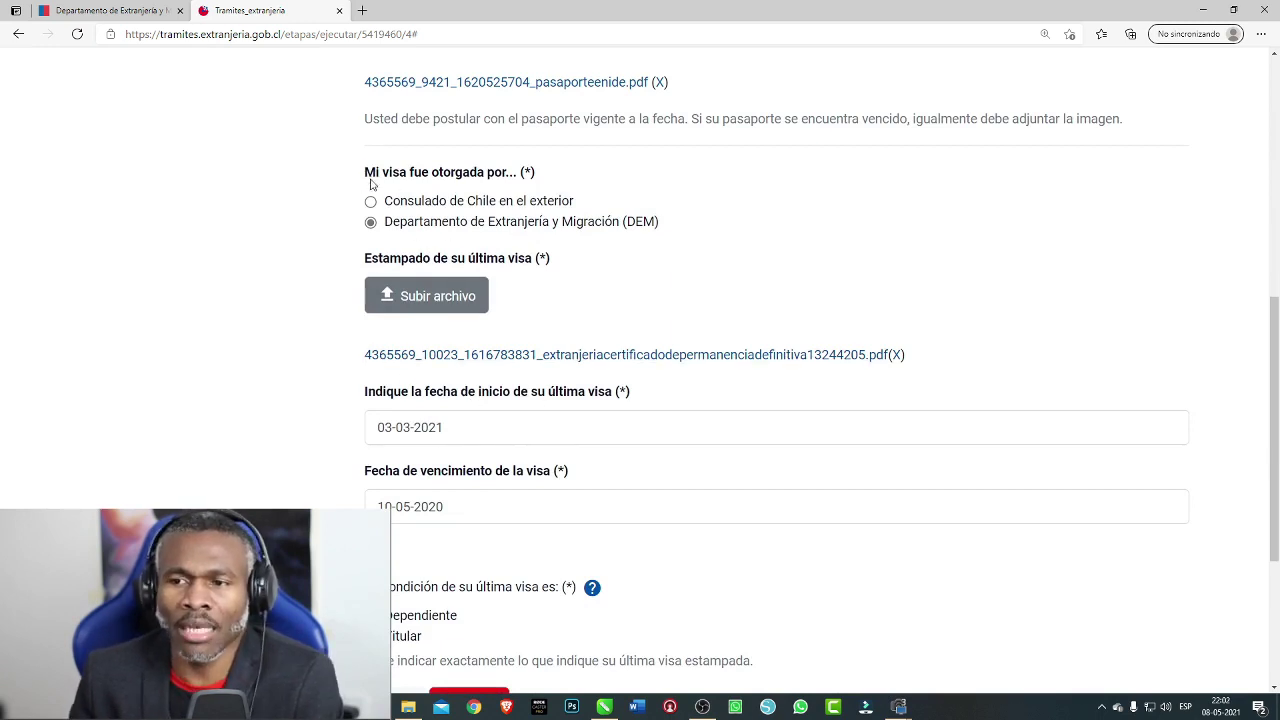
pyautogui.moveTo(366, 178); pyautogui.dragTo(512, 187)
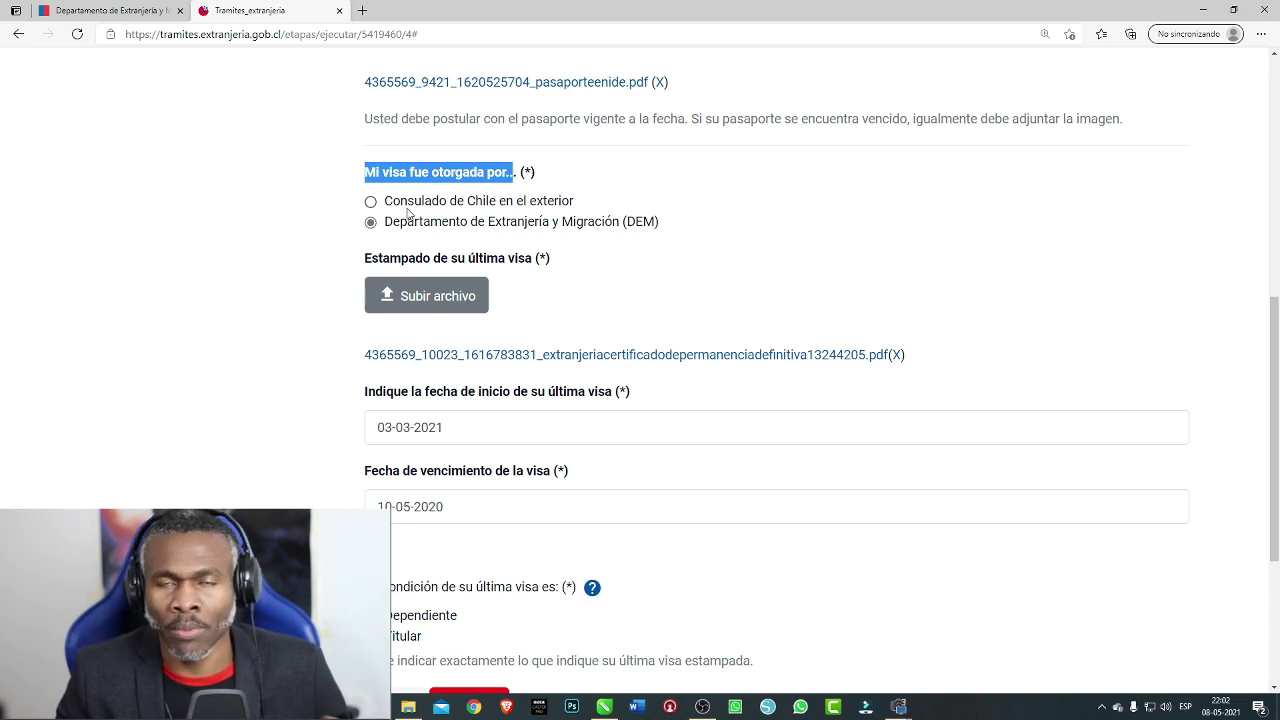
pyautogui.click(370, 203)
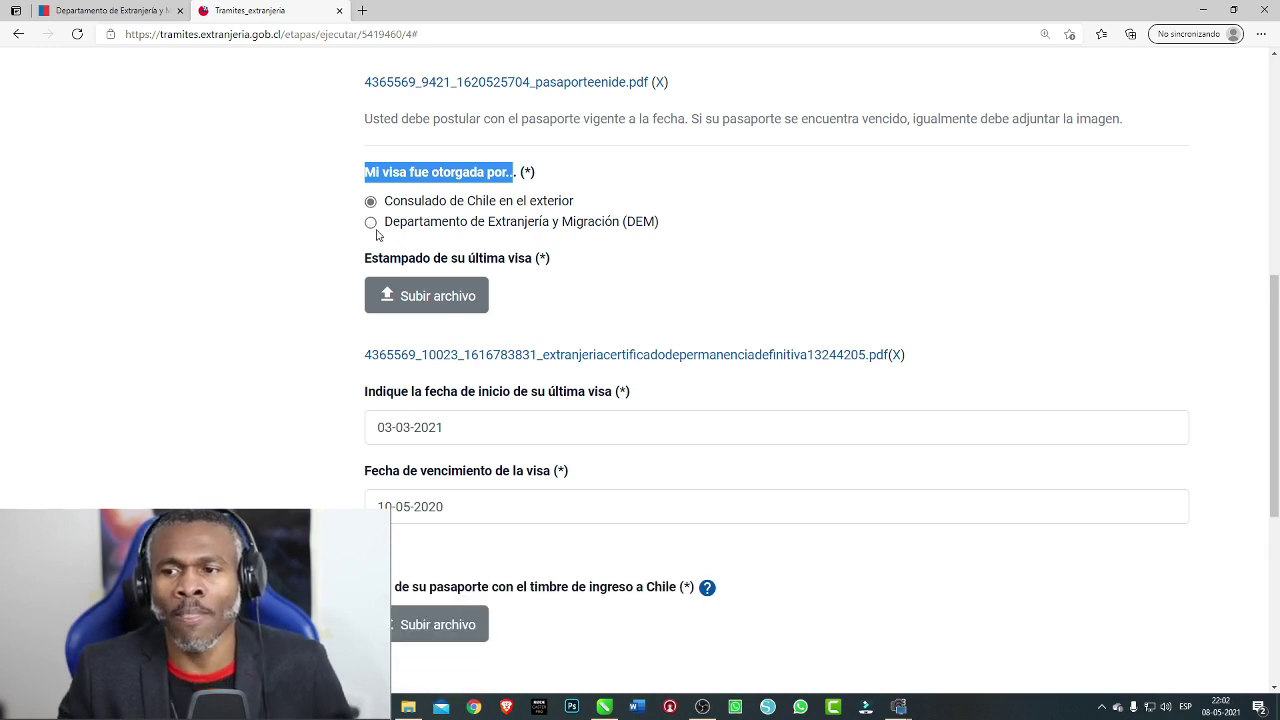
# View the entry stamp help example and upload ilovepdf_merged (8)-2.pdf as the passport sheet with the Chilean entry stamp
pyautogui.scroll(-2, 377, 234)
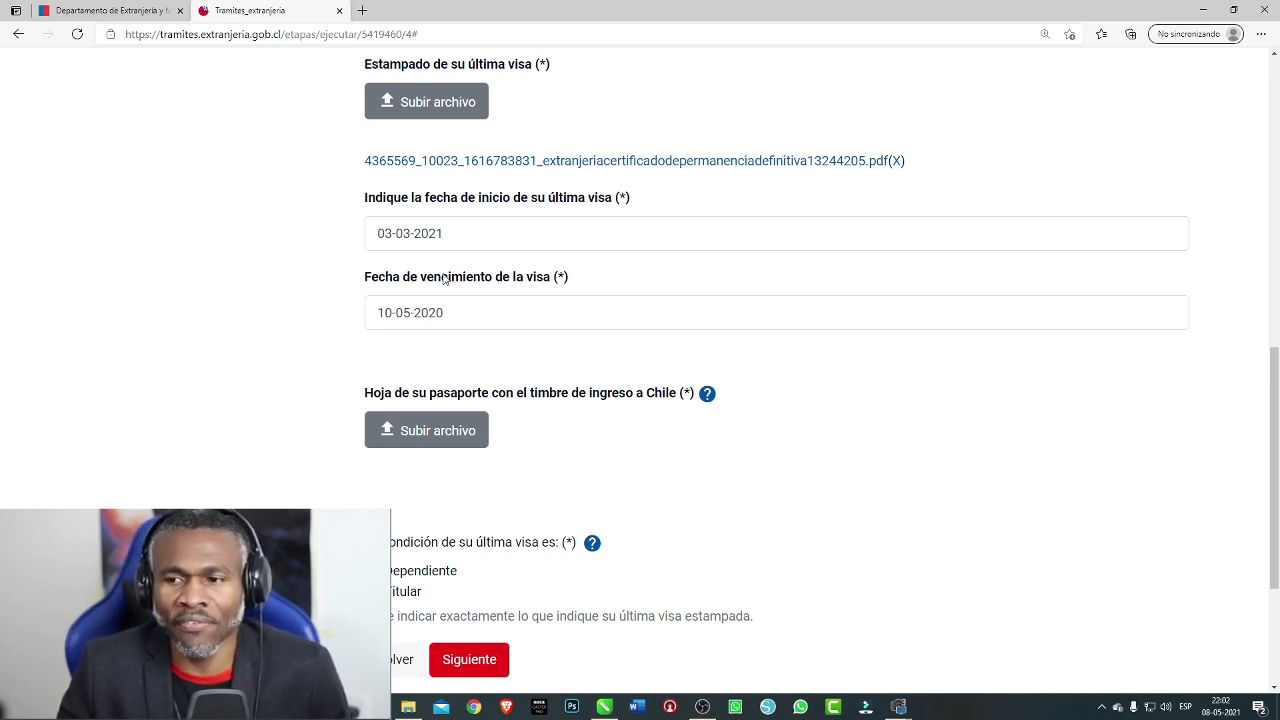
pyautogui.scroll(-1, 442, 285)
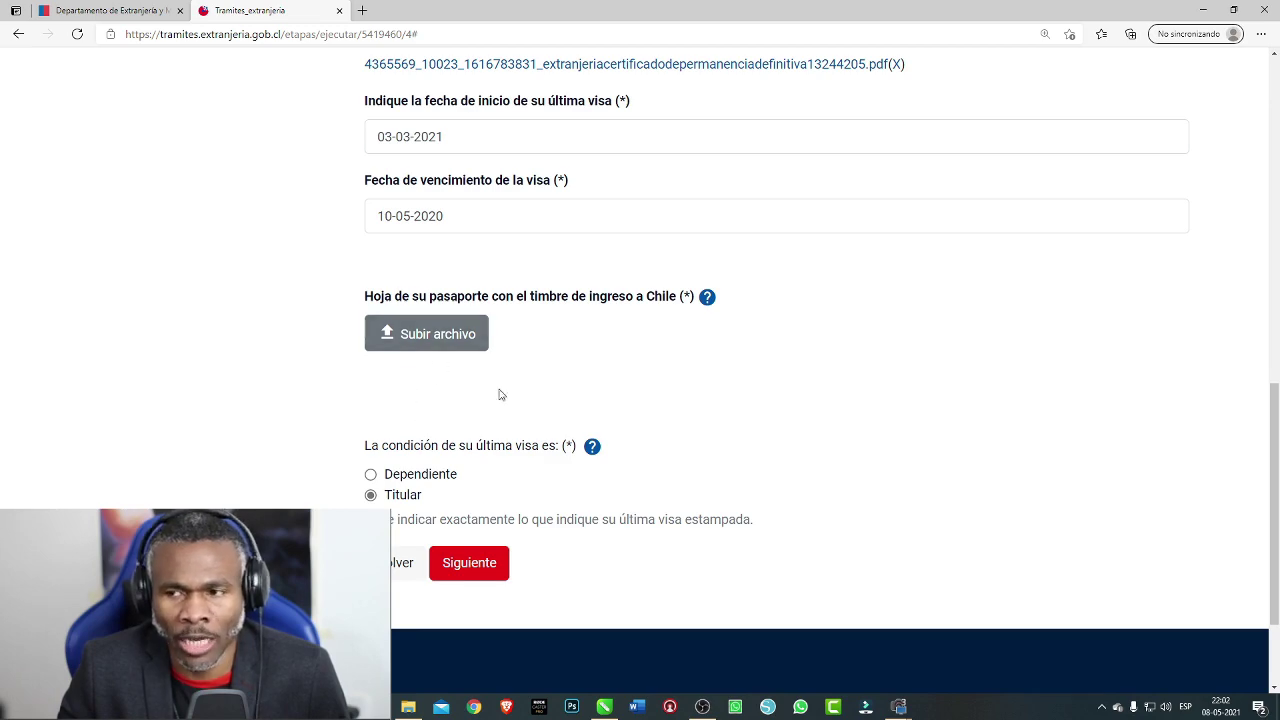
pyautogui.click(705, 299)
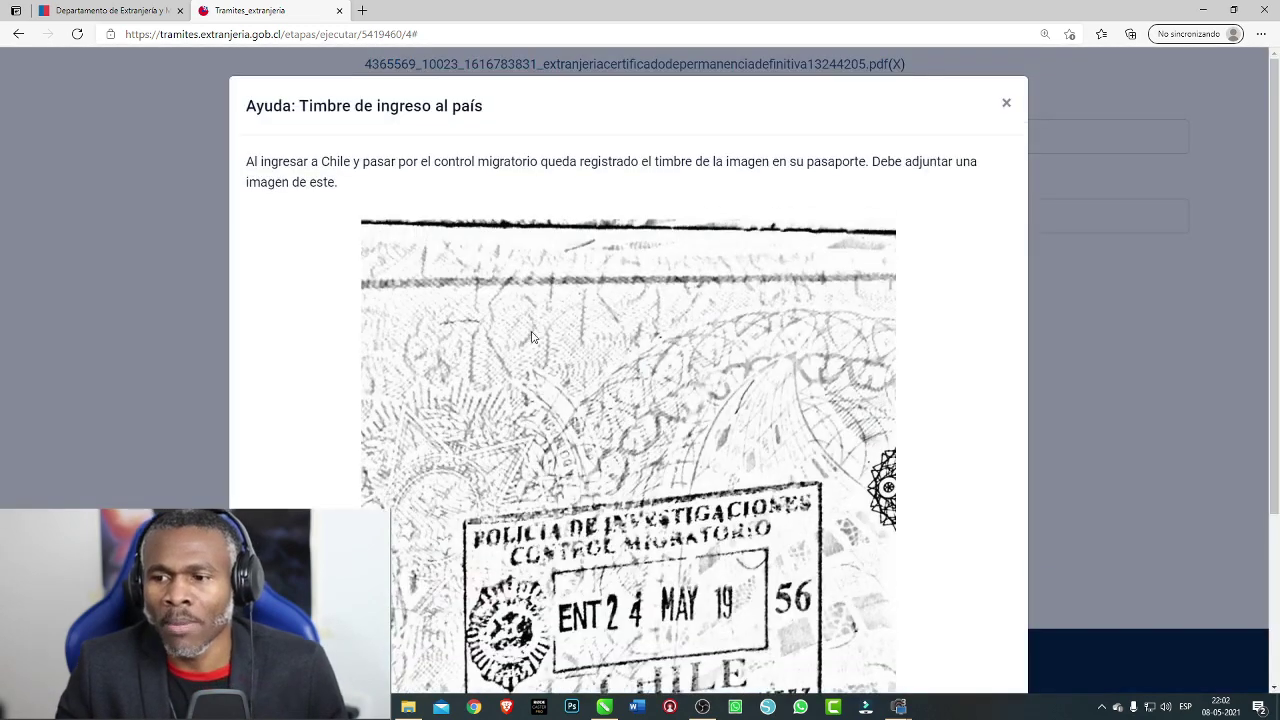
pyautogui.scroll(-2, 532, 337)
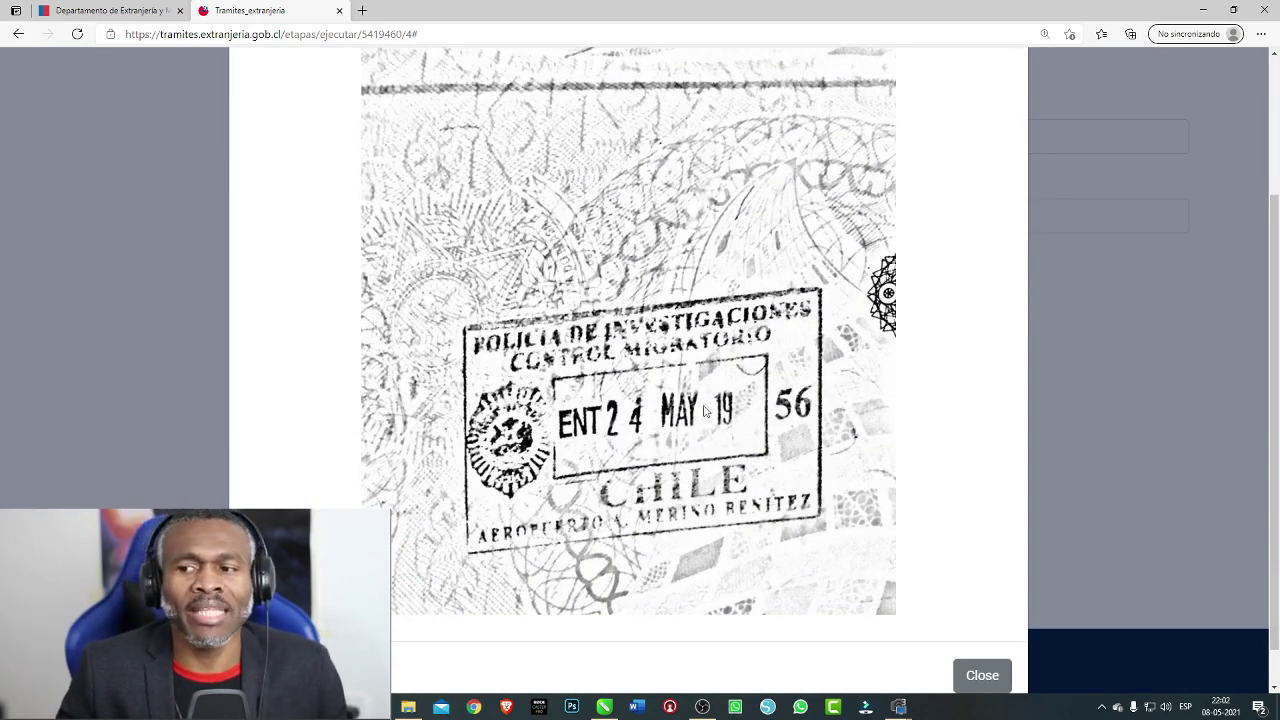
pyautogui.click(181, 352)
pyautogui.click(460, 337)
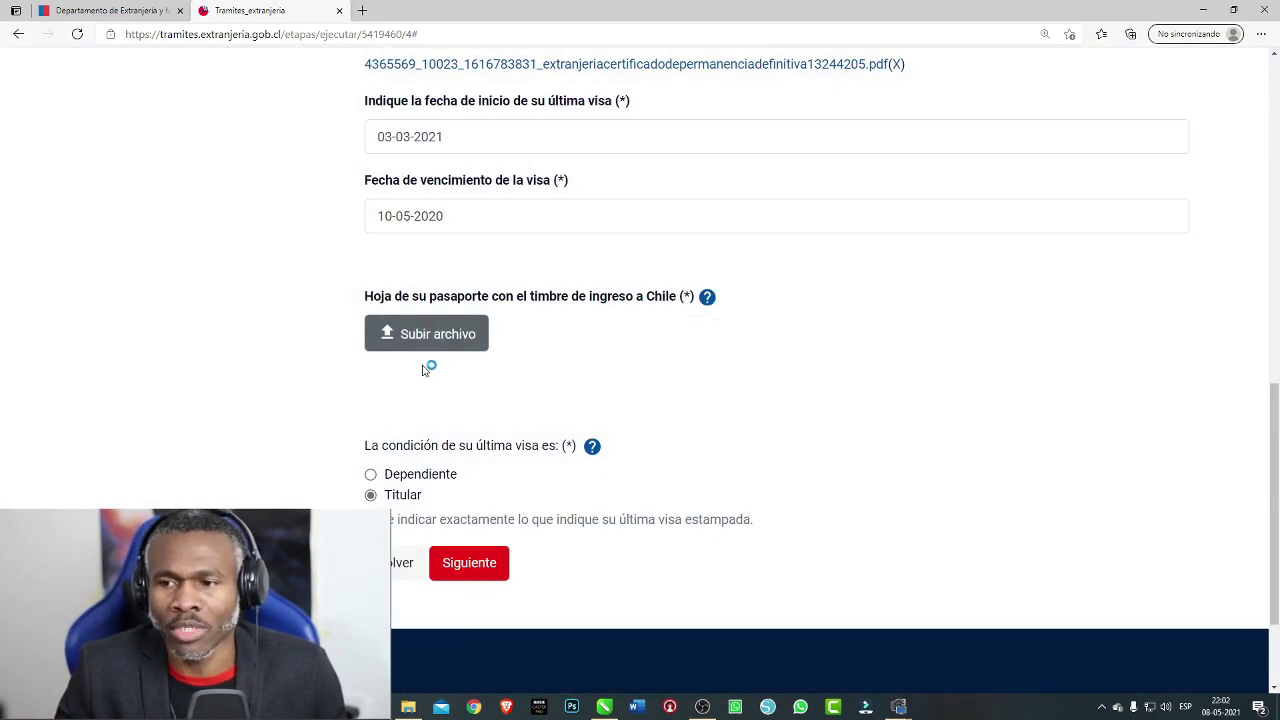
pyautogui.click(178, 168)
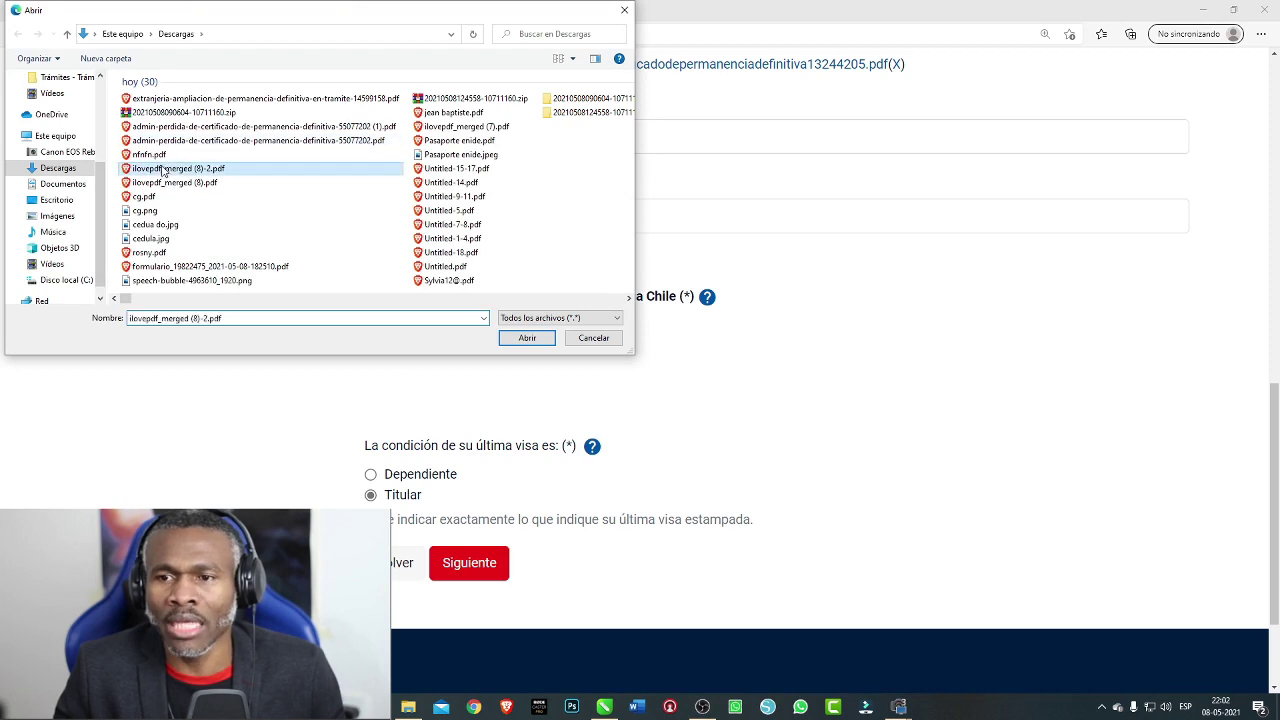
pyautogui.click(547, 343)
# Compare the Dependiente and Titular options for the last visa's condition and view their help example, leaving Titular selected
pyautogui.scroll(-1, 455, 400)
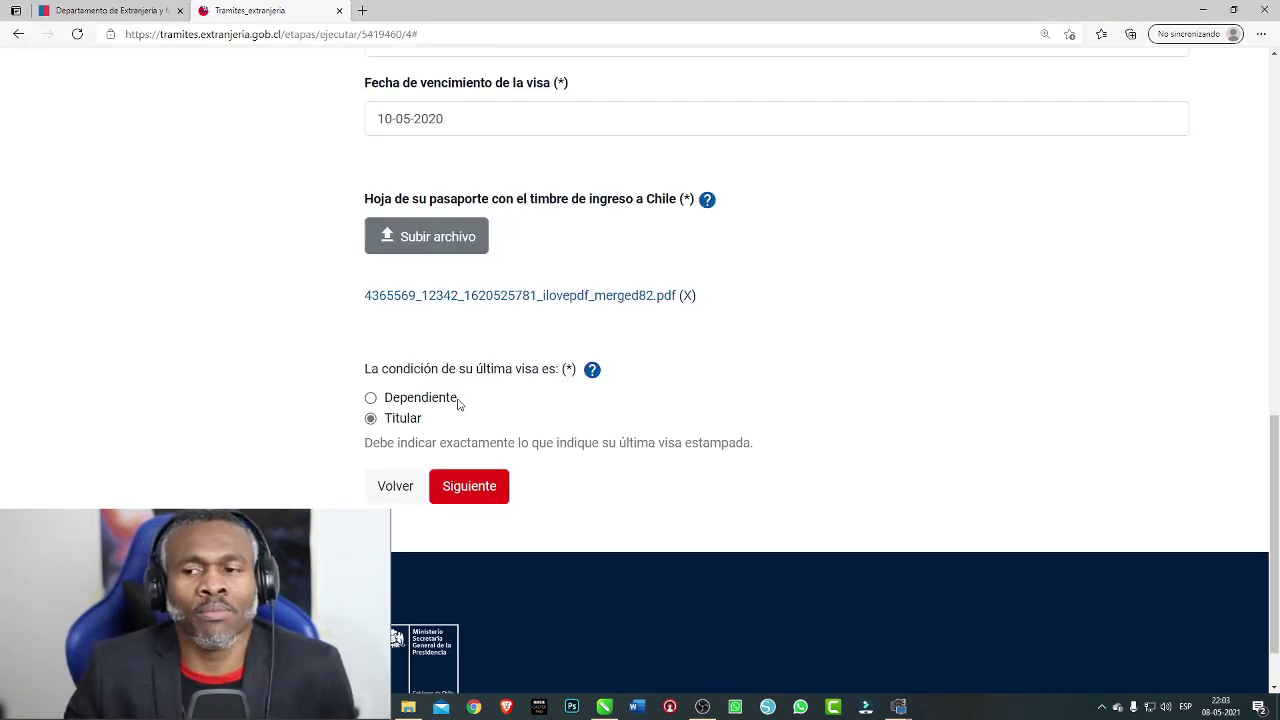
pyautogui.click(370, 397)
pyautogui.click(371, 419)
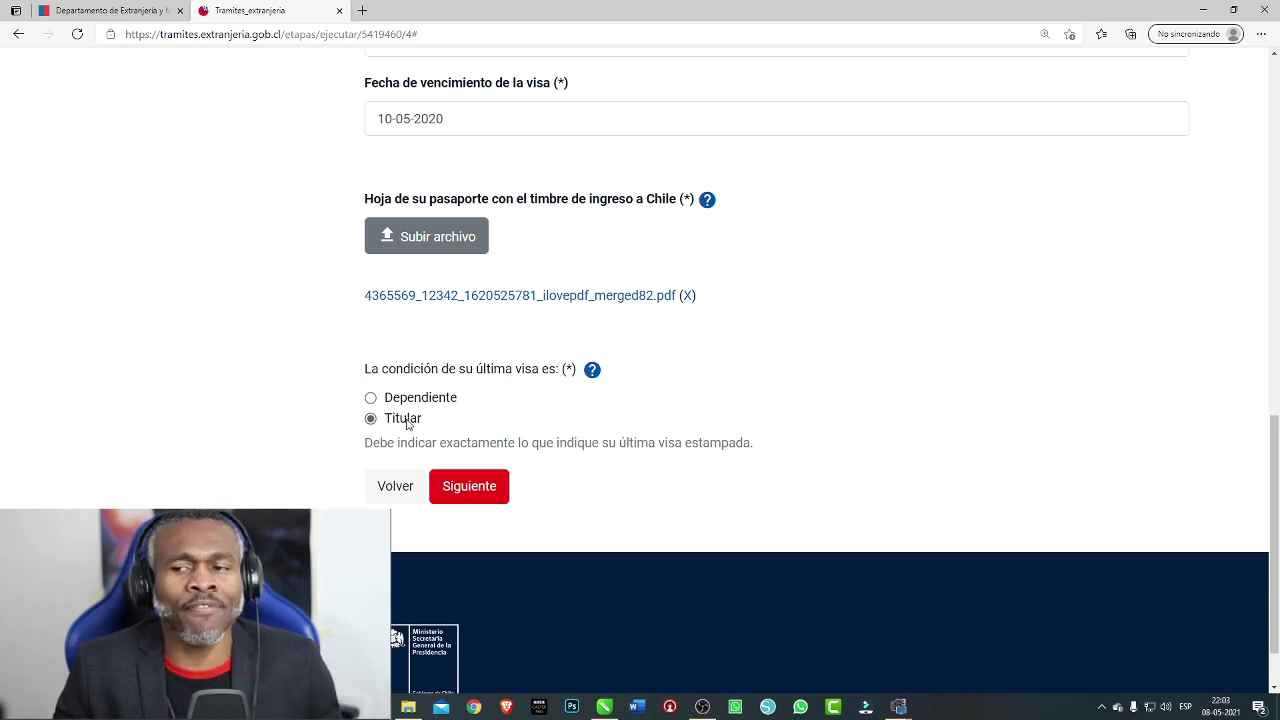
pyautogui.click(595, 377)
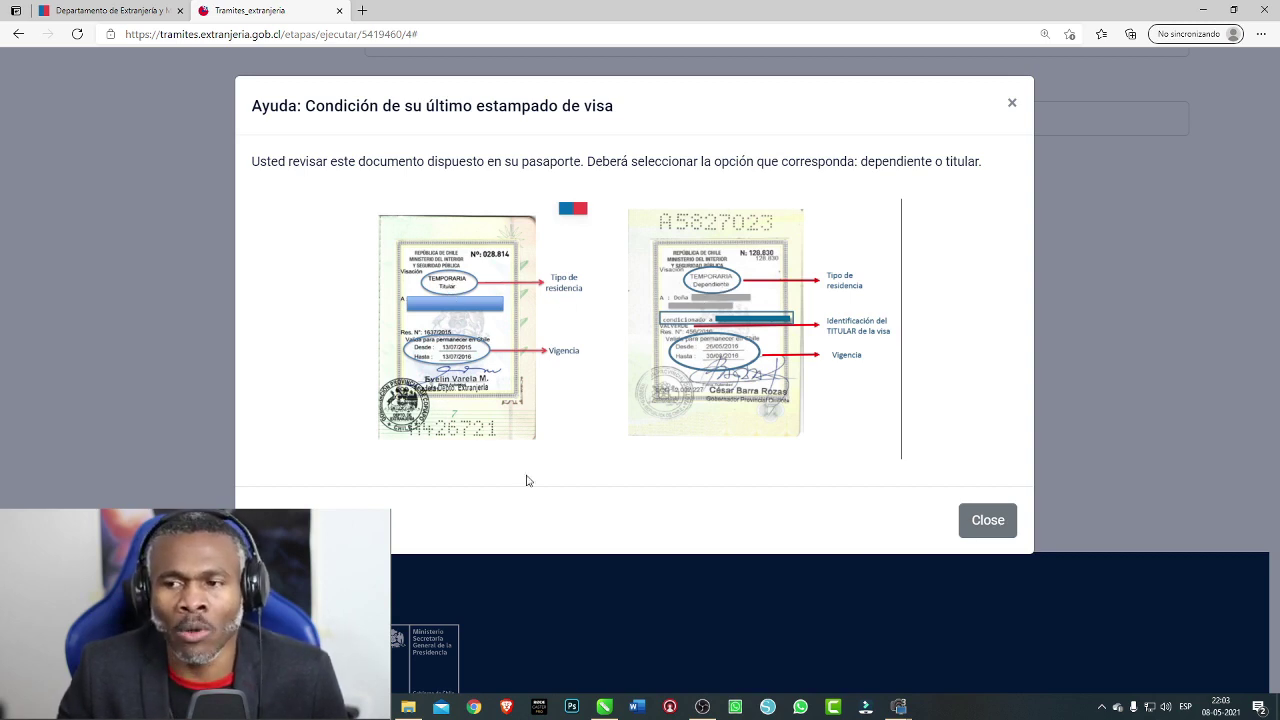
pyautogui.click(990, 530)
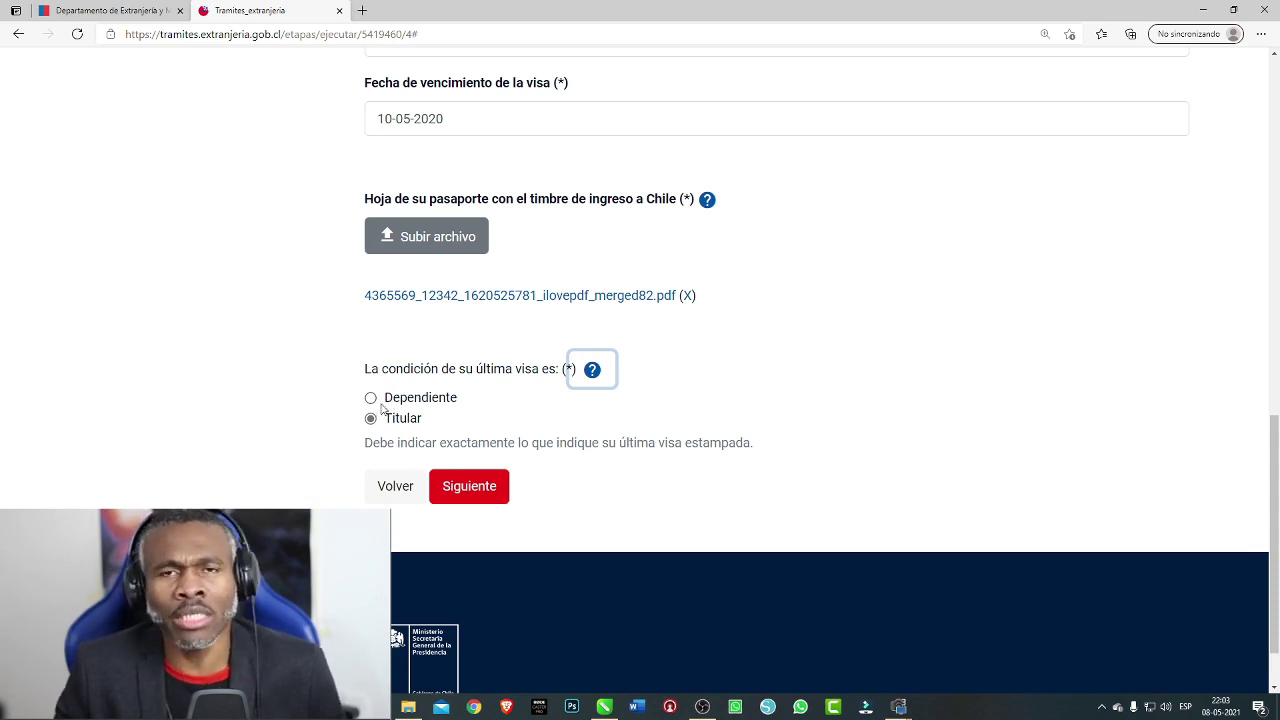
# Switch the visa condition to Dependiente, view the help for the holder's passport sheet, and set it back to Titular
pyautogui.click(371, 398)
pyautogui.scroll(-3, 376, 410)
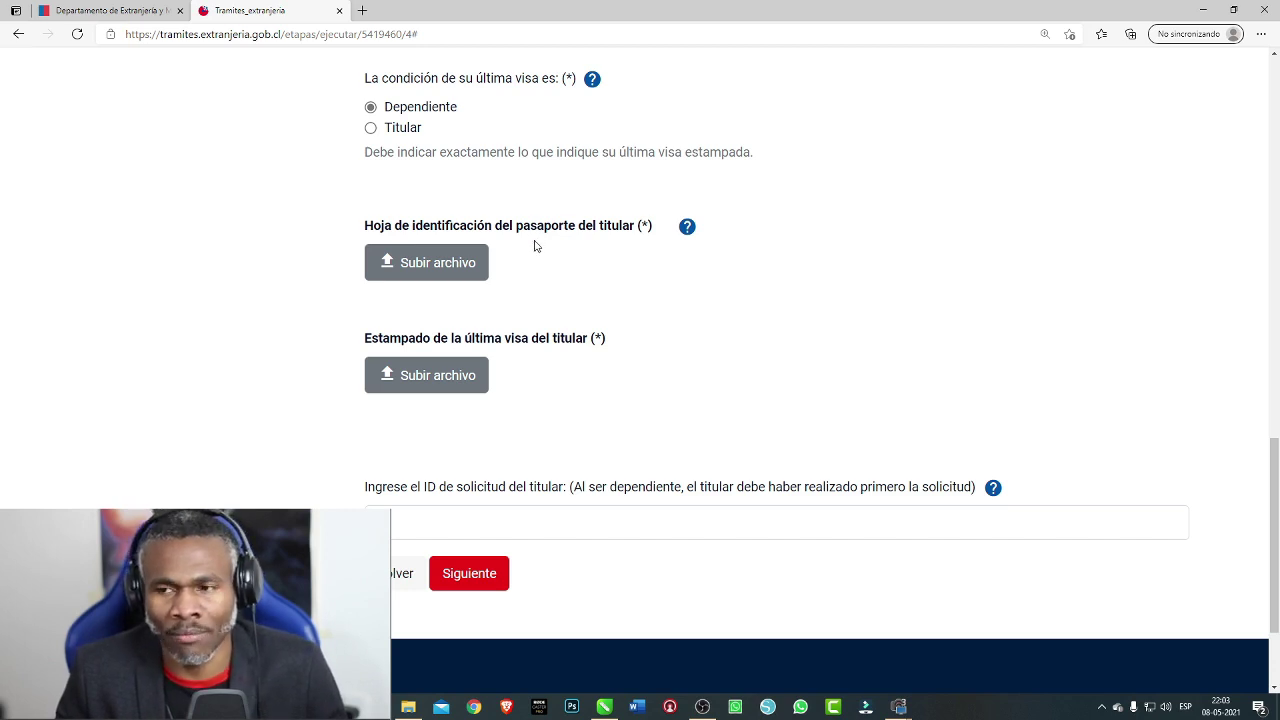
pyautogui.click(687, 227)
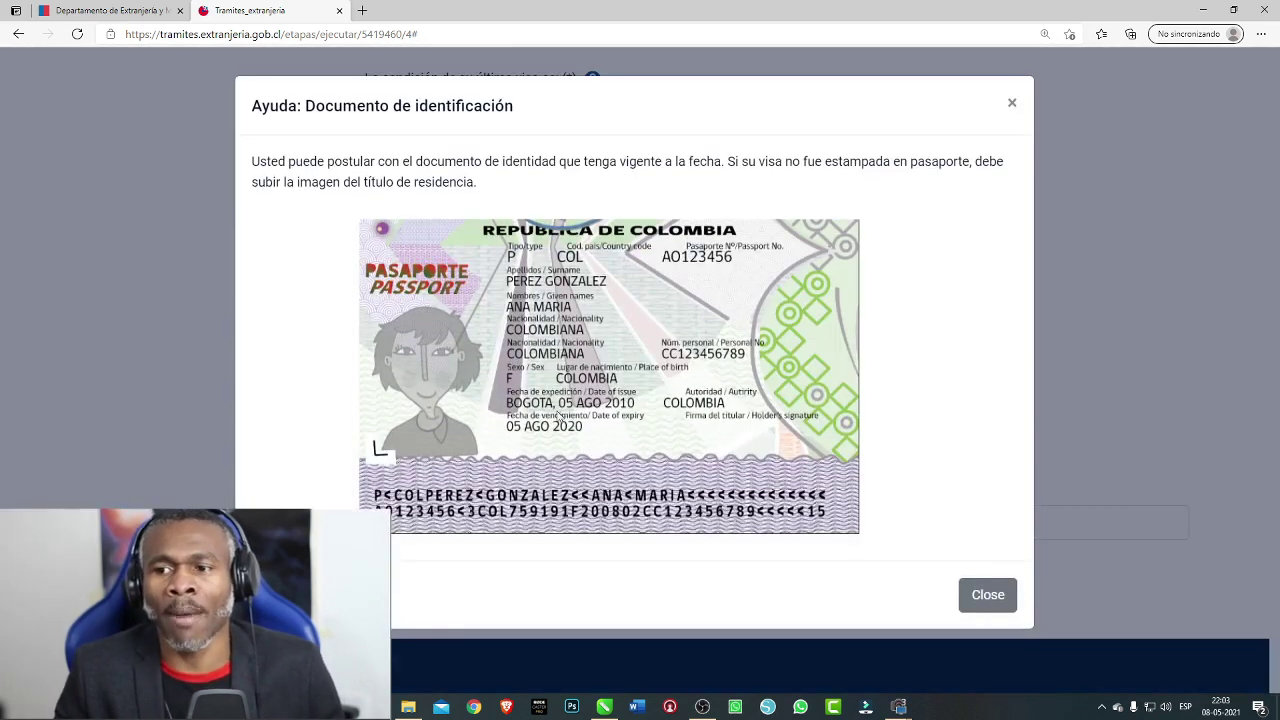
pyautogui.click(988, 600)
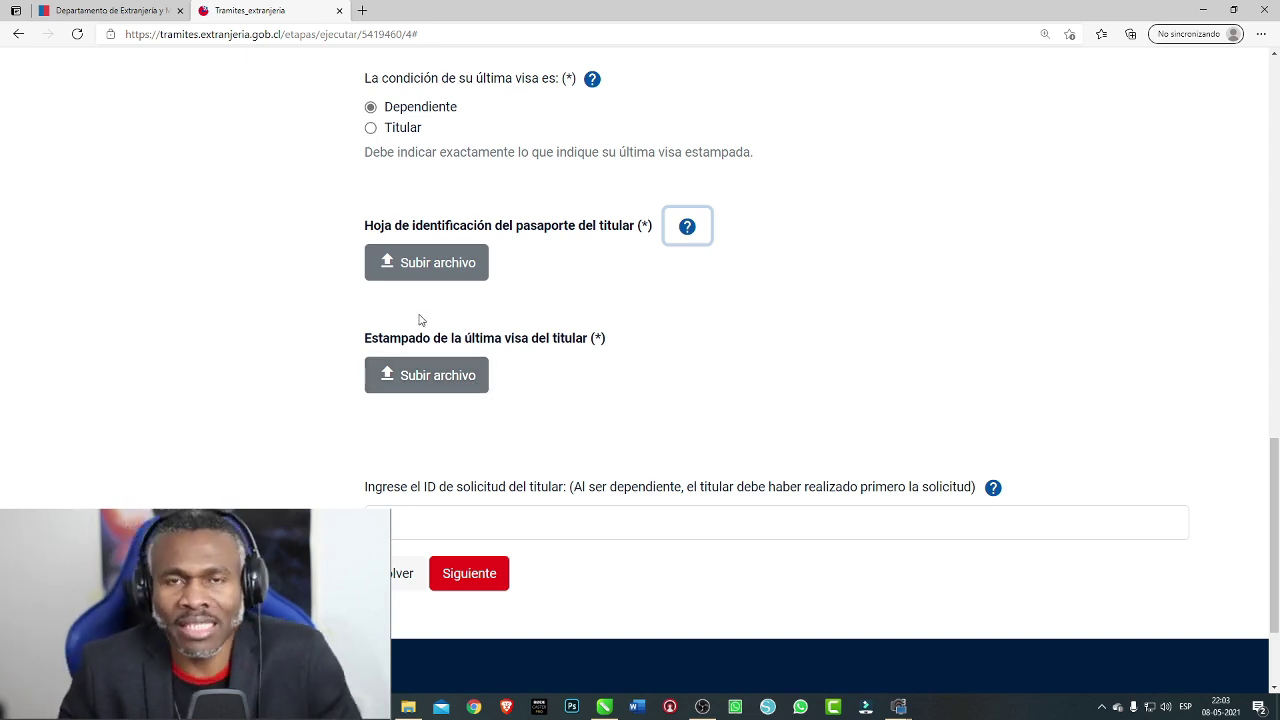
pyautogui.click(370, 127)
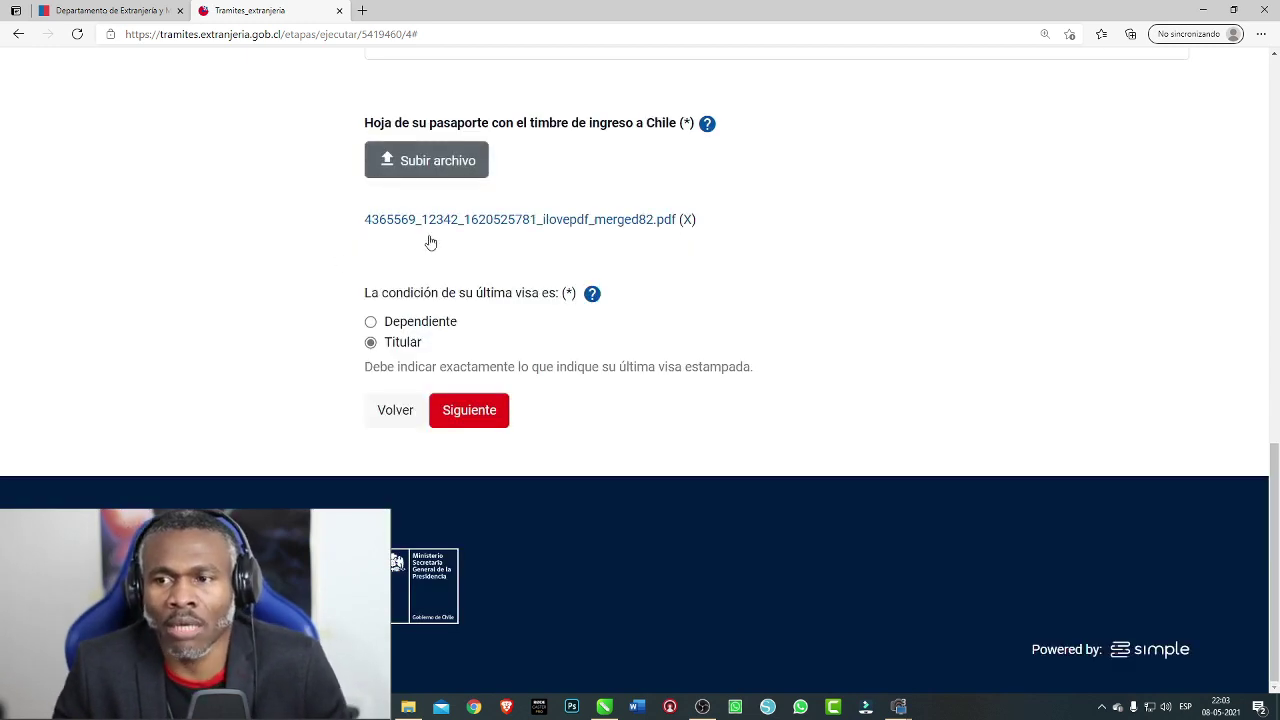
# Set the authority that granted the visa to Departamento de Extranjería y Migración (DEM)
pyautogui.scroll(2, 485, 394)
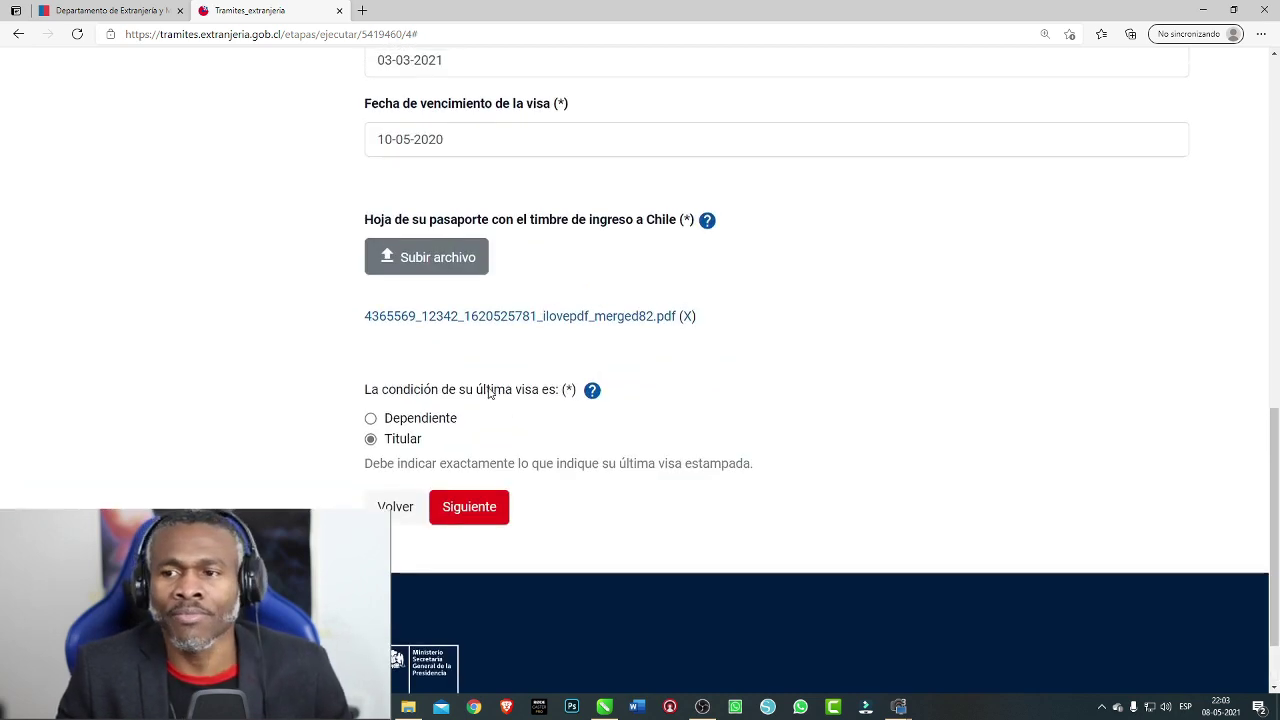
pyautogui.scroll(3, 489, 393)
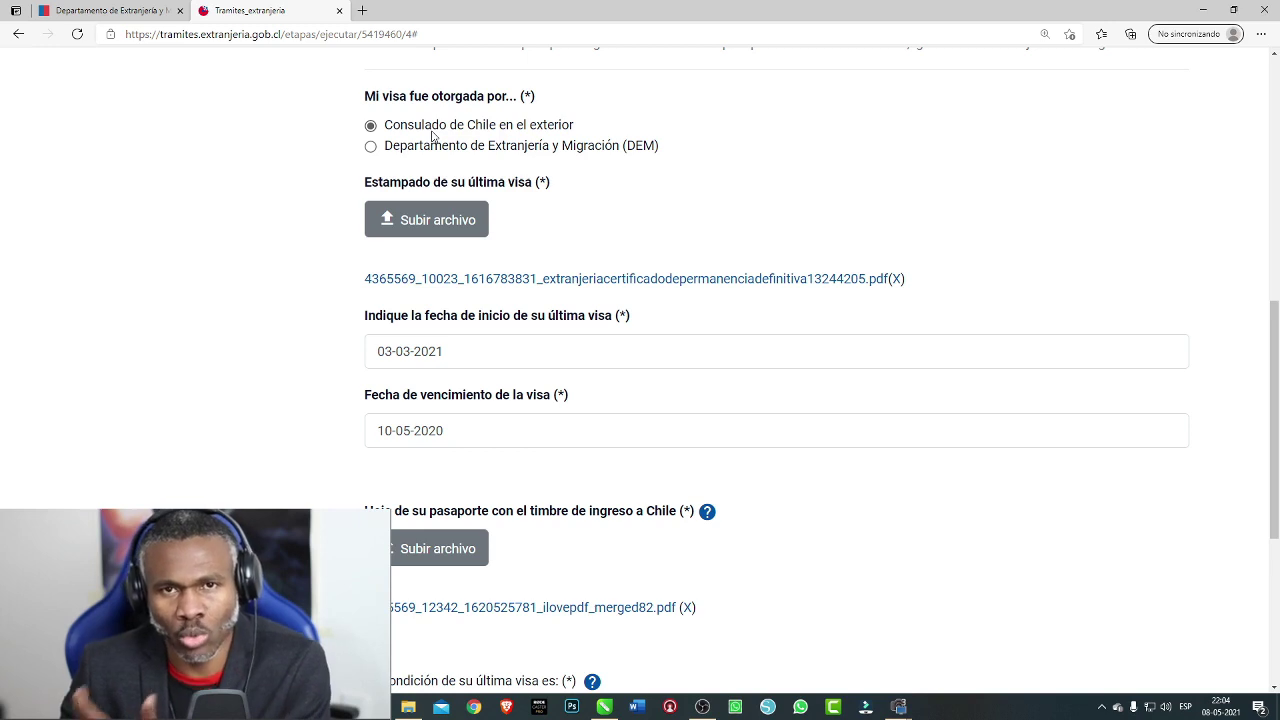
pyautogui.click(371, 148)
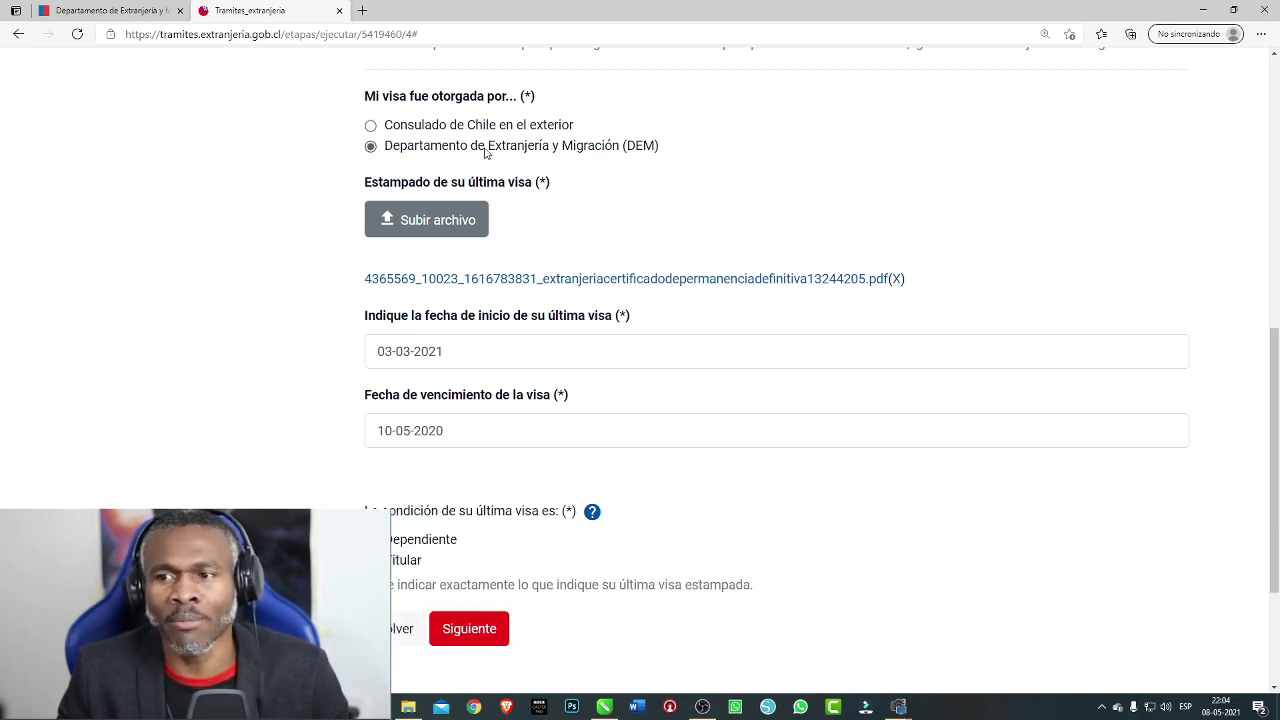
# Set the last visa's start date to 03-03-2020 and its expiry date to 03-03-2021
pyautogui.scroll(-1, 588, 158)
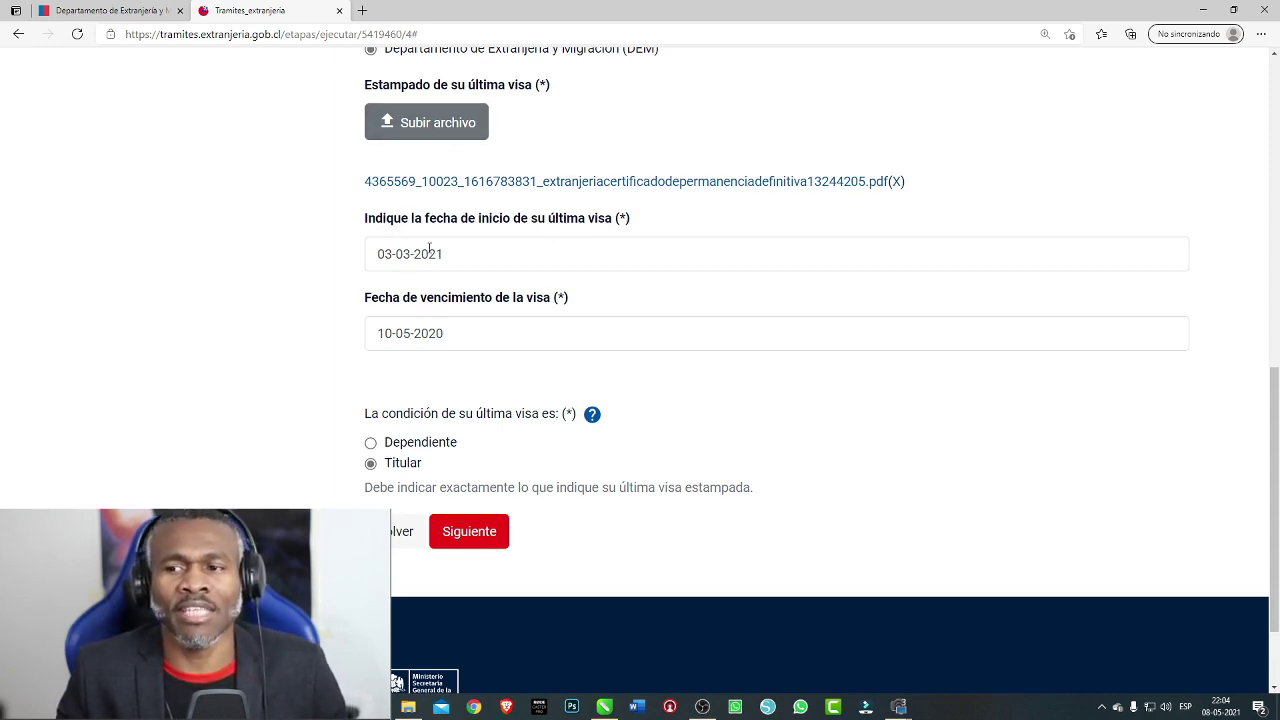
pyautogui.doubleClick(395, 334)
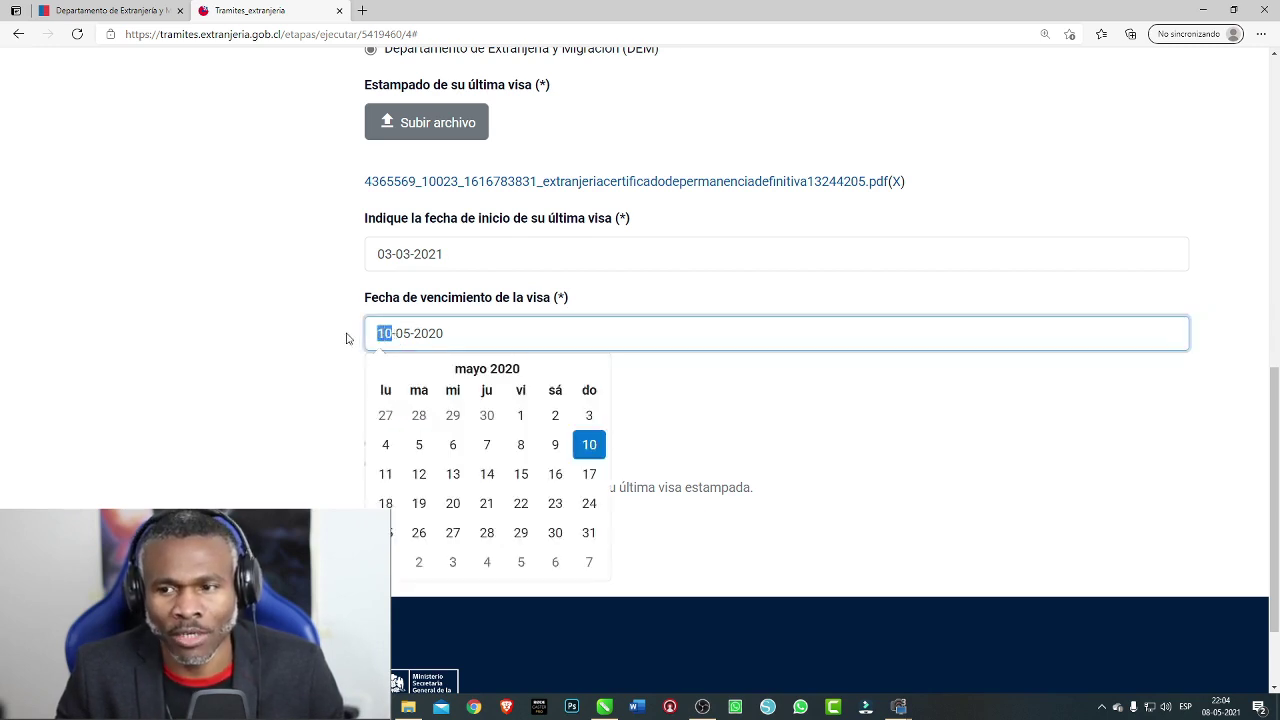
pyautogui.write('03')
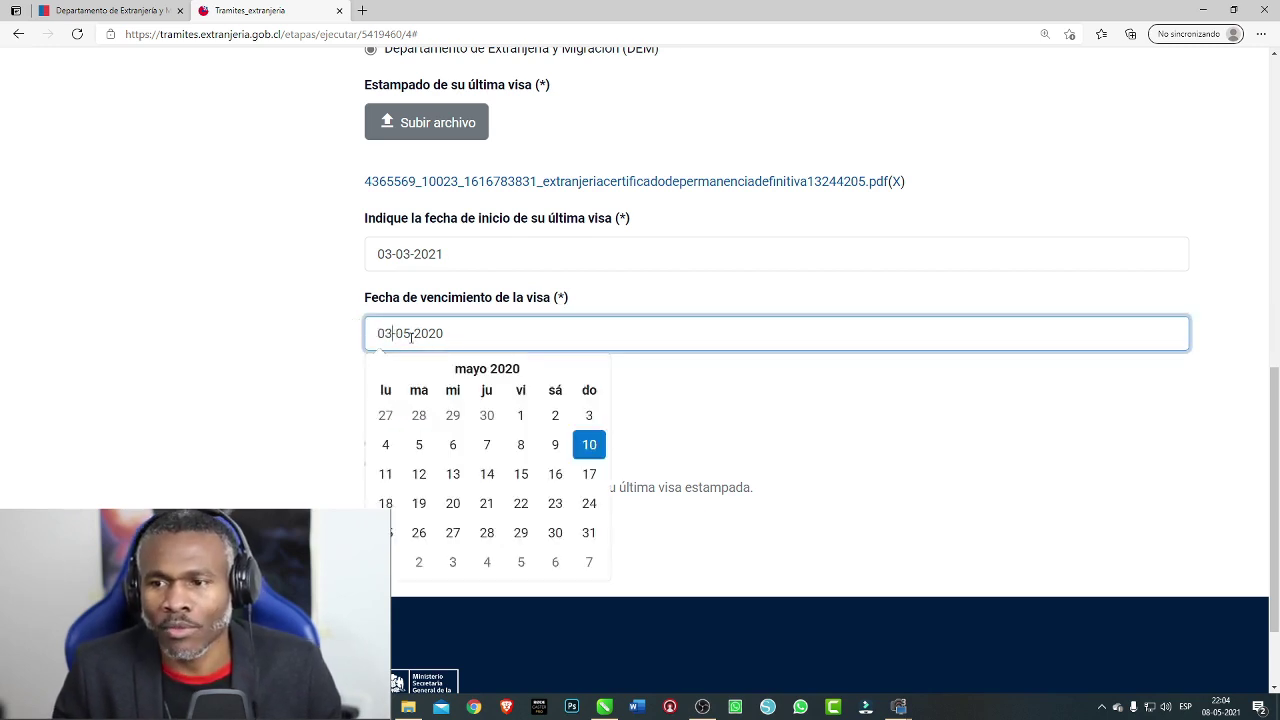
pyautogui.moveTo(412, 333); pyautogui.dragTo(404, 333)
pyautogui.write('5')
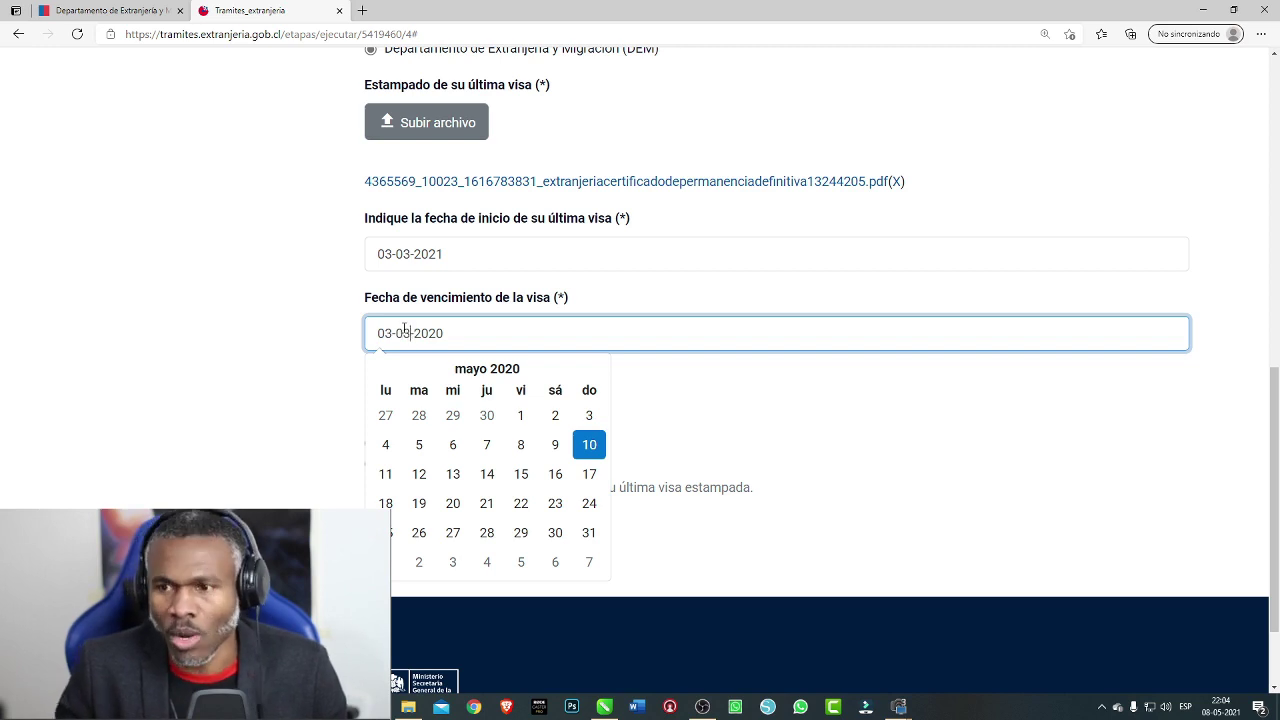
pyautogui.click(441, 254)
pyautogui.moveTo(443, 254); pyautogui.dragTo(436, 256)
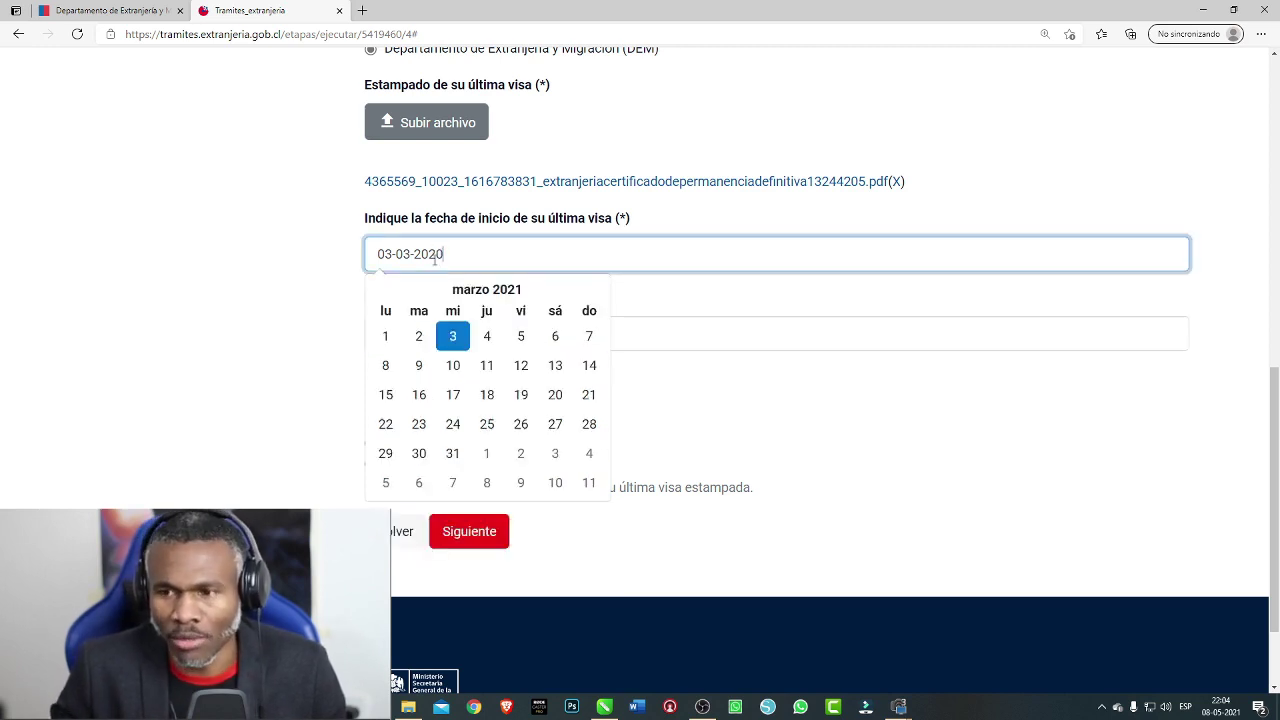
pyautogui.click(368, 300)
pyautogui.moveTo(447, 337); pyautogui.dragTo(437, 335)
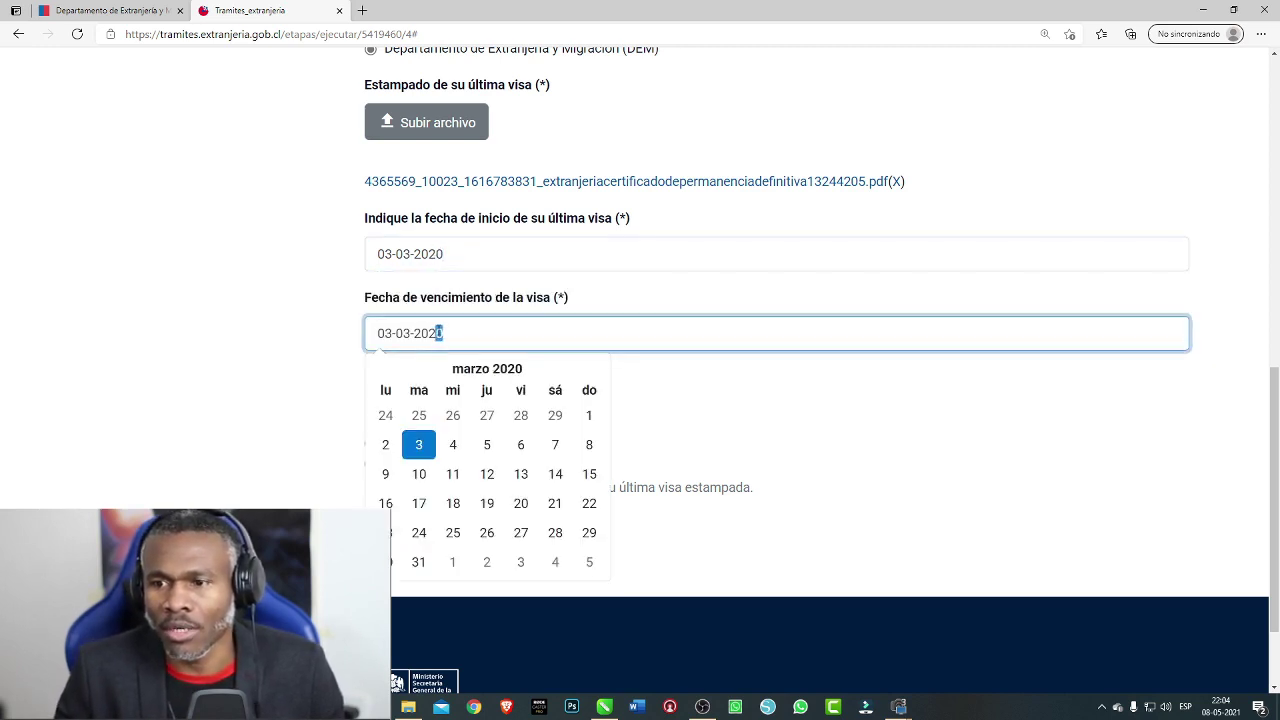
pyautogui.write('1')
pyautogui.click(182, 377)
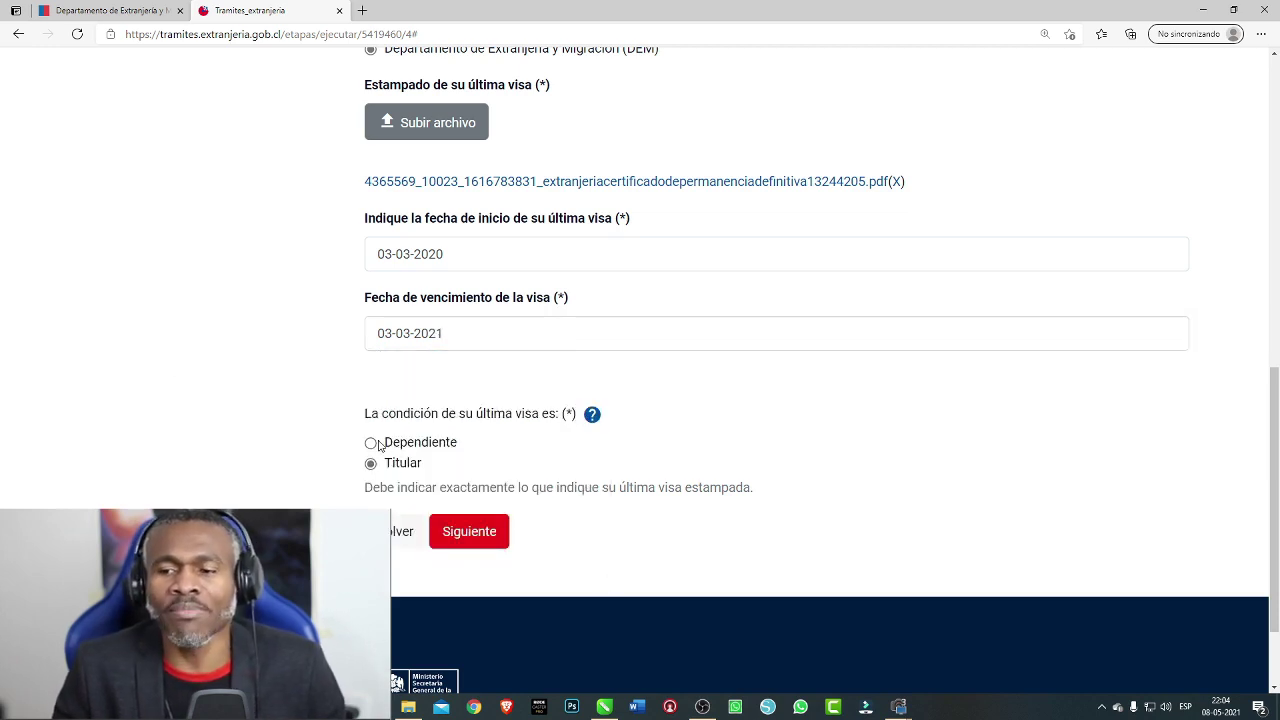
# Check the documents required for a Dependiente visa, then restore the condition to Titular and continue to the general documentation section
pyautogui.click(371, 443)
pyautogui.scroll(-1, 415, 416)
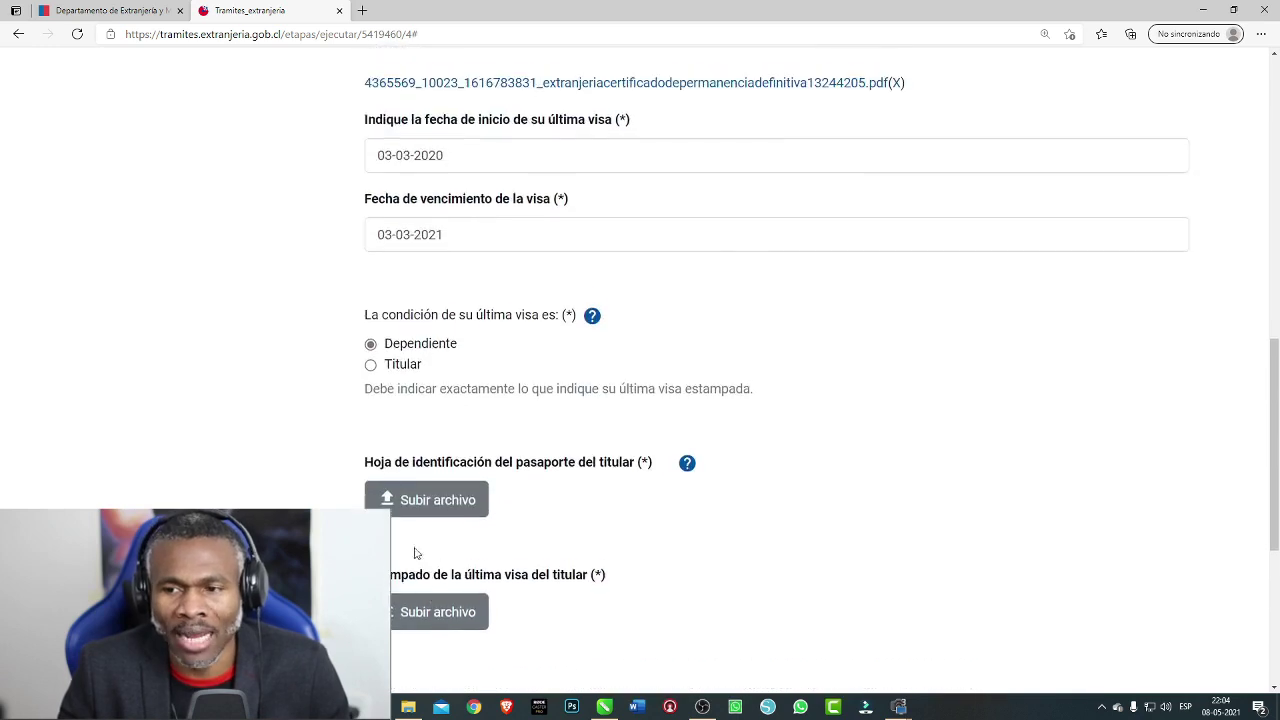
pyautogui.click(370, 368)
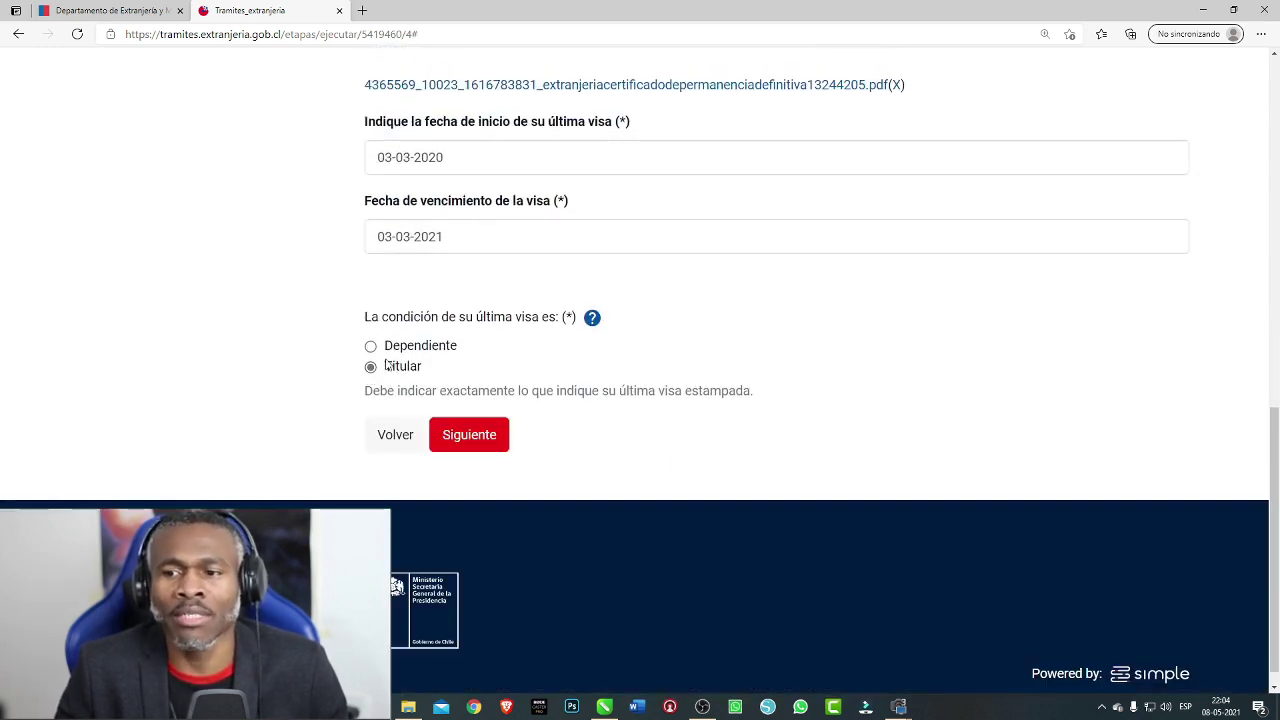
pyautogui.click(497, 440)
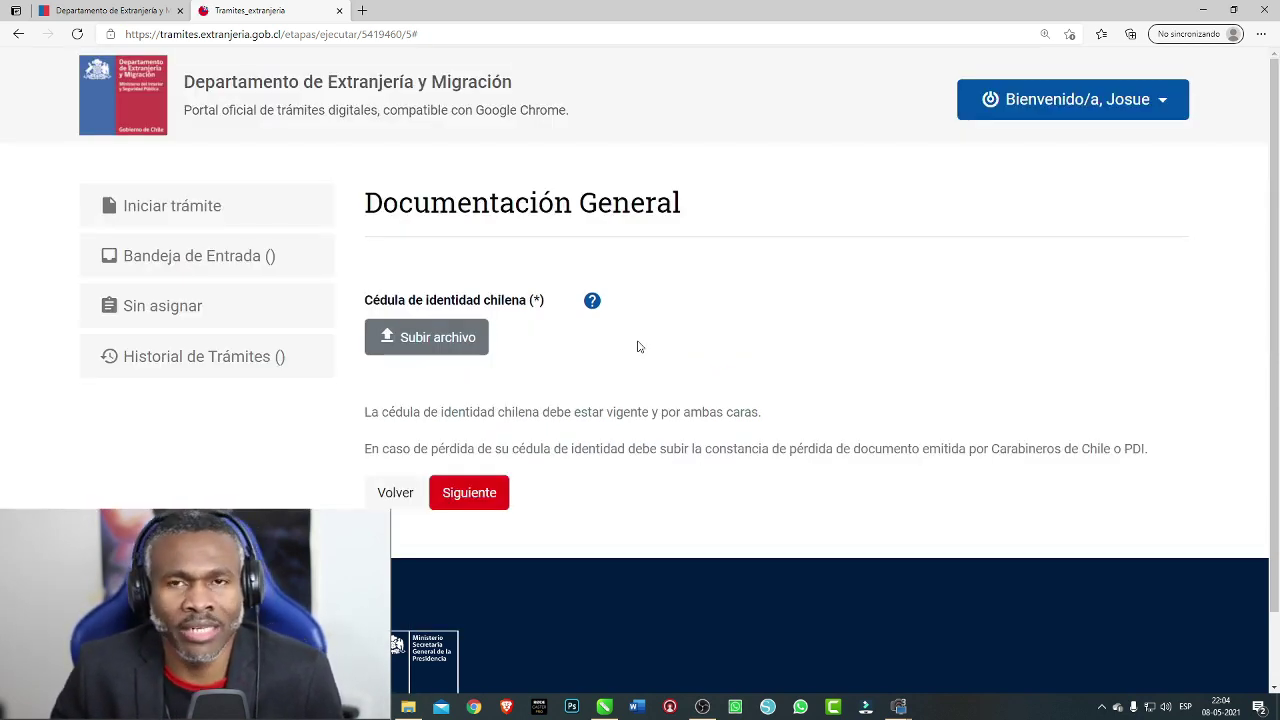
# View the help example showing how both sides of the Chilean identity card must be attached
pyautogui.click(592, 300)
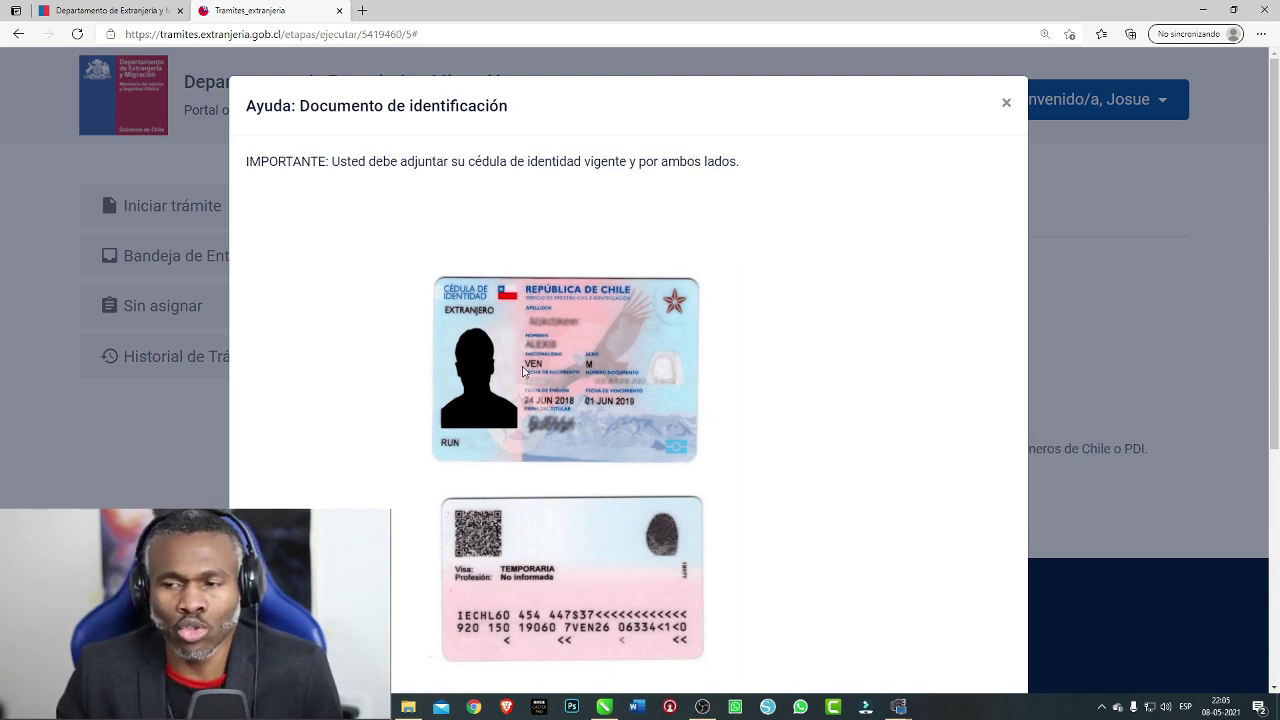
pyautogui.click(1006, 106)
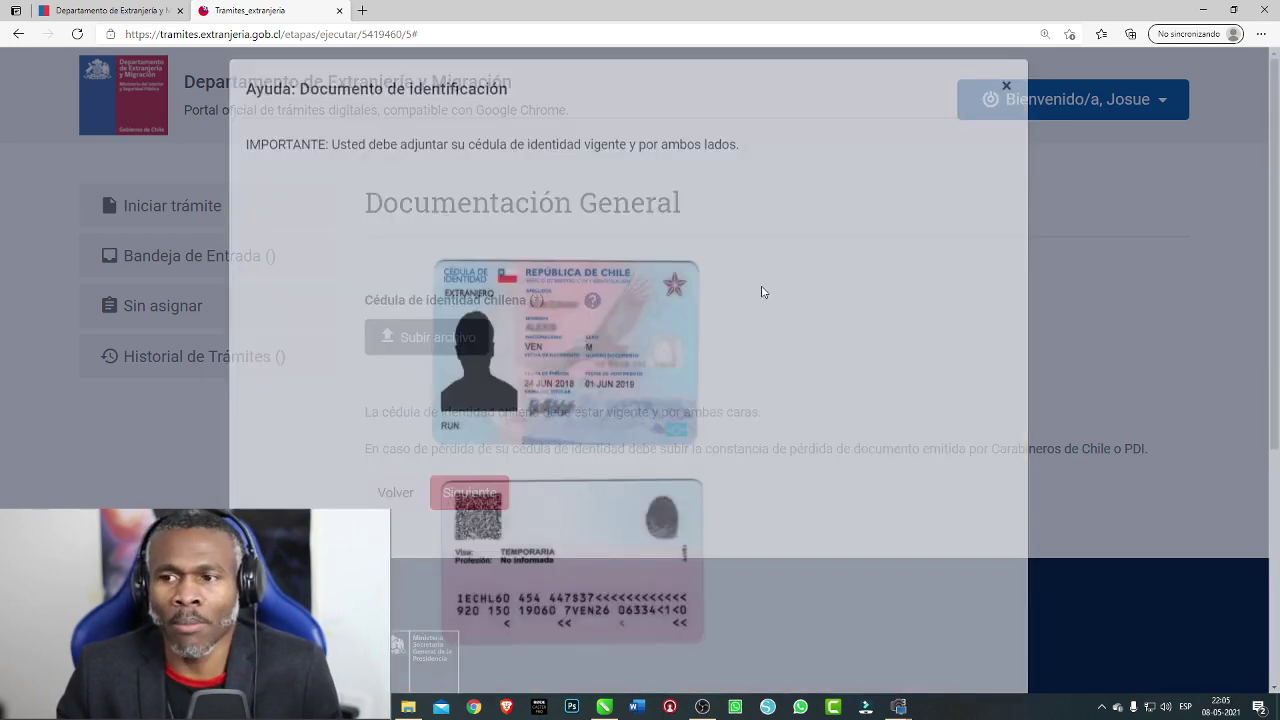
pyautogui.press('Return')
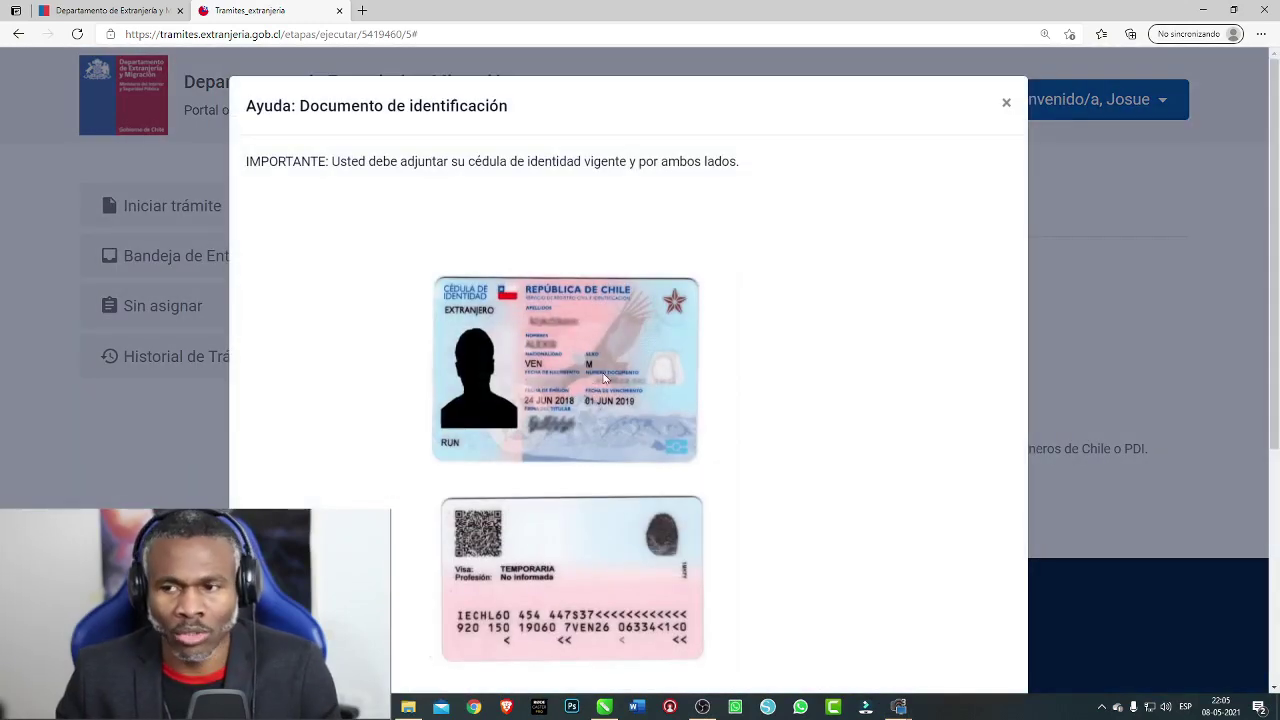
pyautogui.click(999, 106)
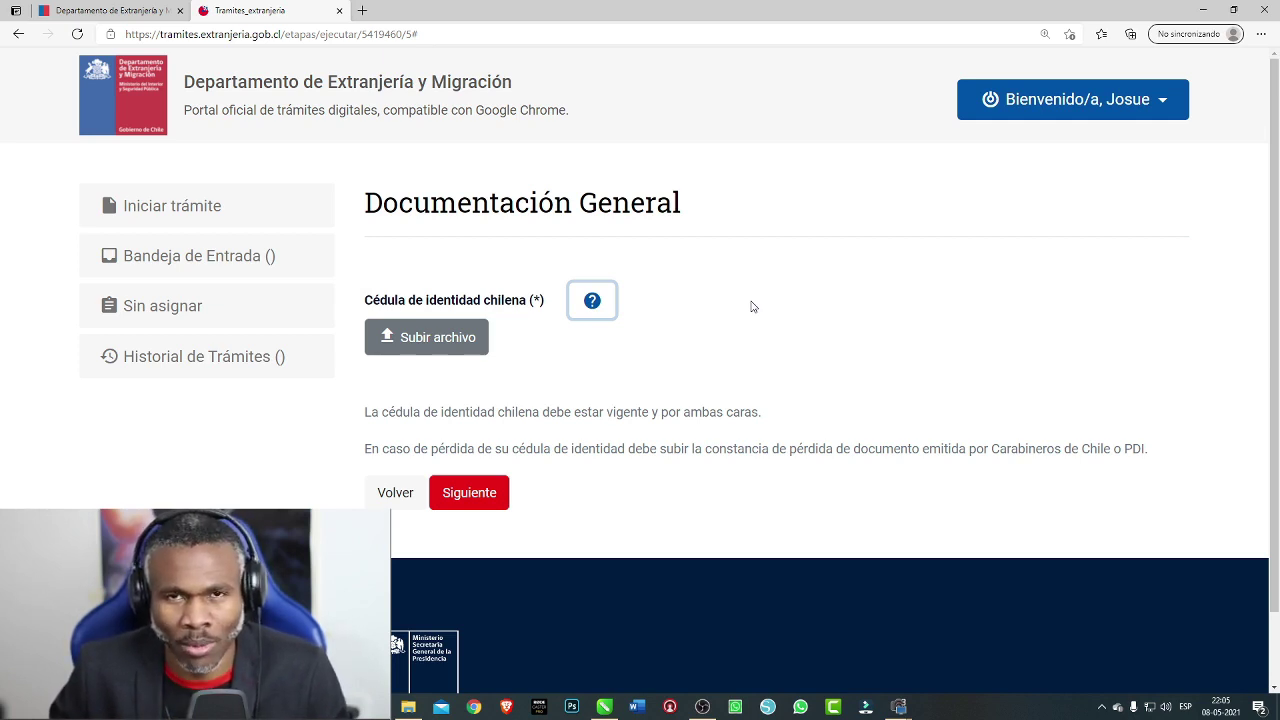
# Upload nfnfn.pdf as the Chilean identity card and continue to the section on accrediting family ties
pyautogui.click(445, 338)
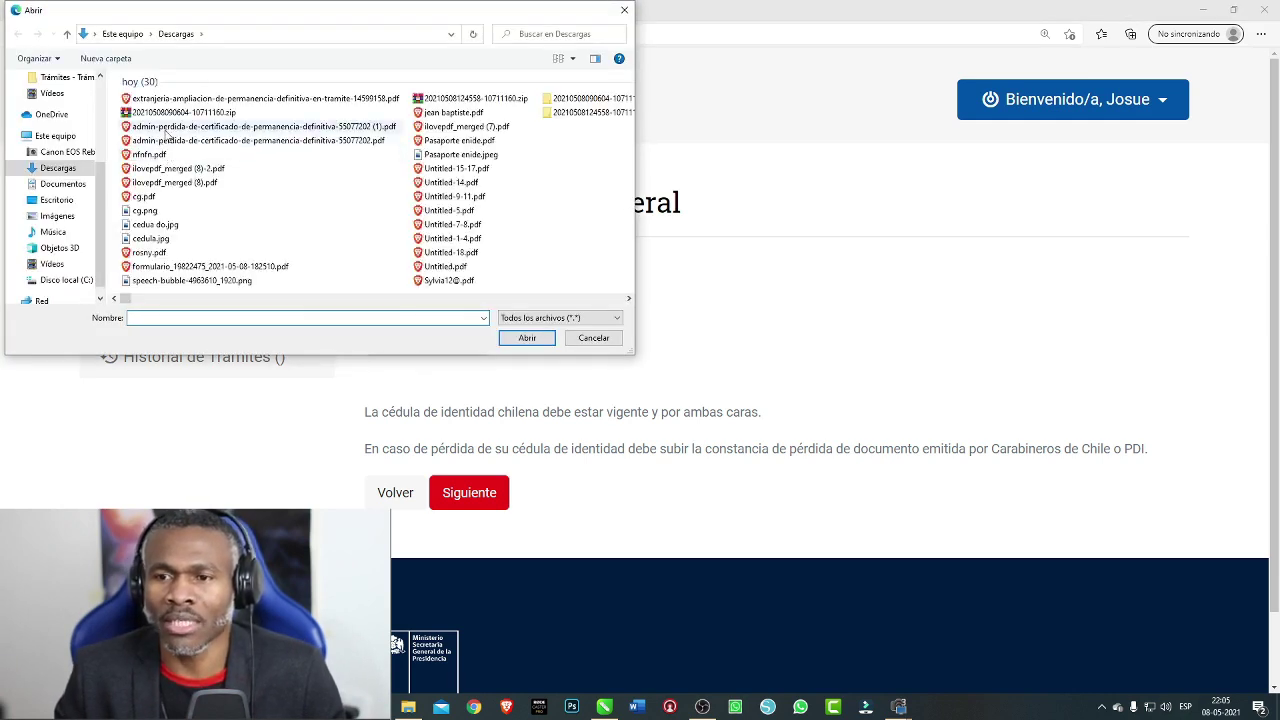
pyautogui.click(250, 126)
pyautogui.click(160, 155)
pyautogui.click(527, 338)
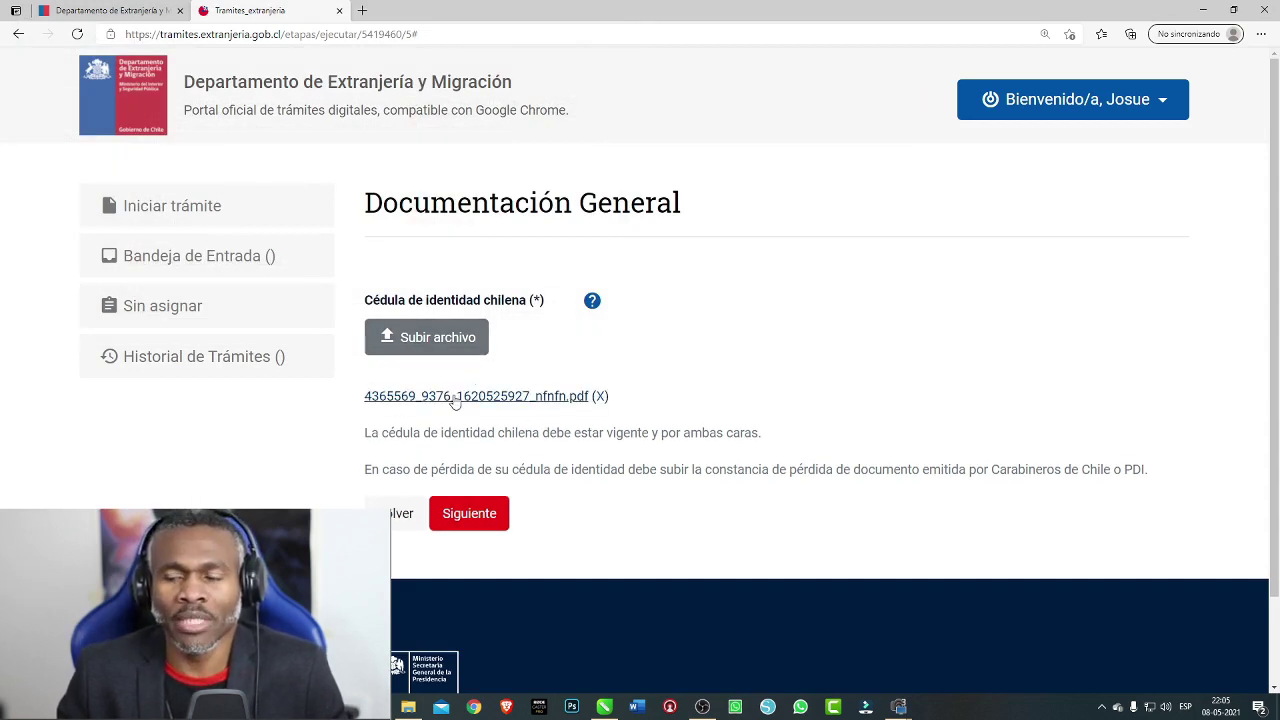
pyautogui.click(488, 515)
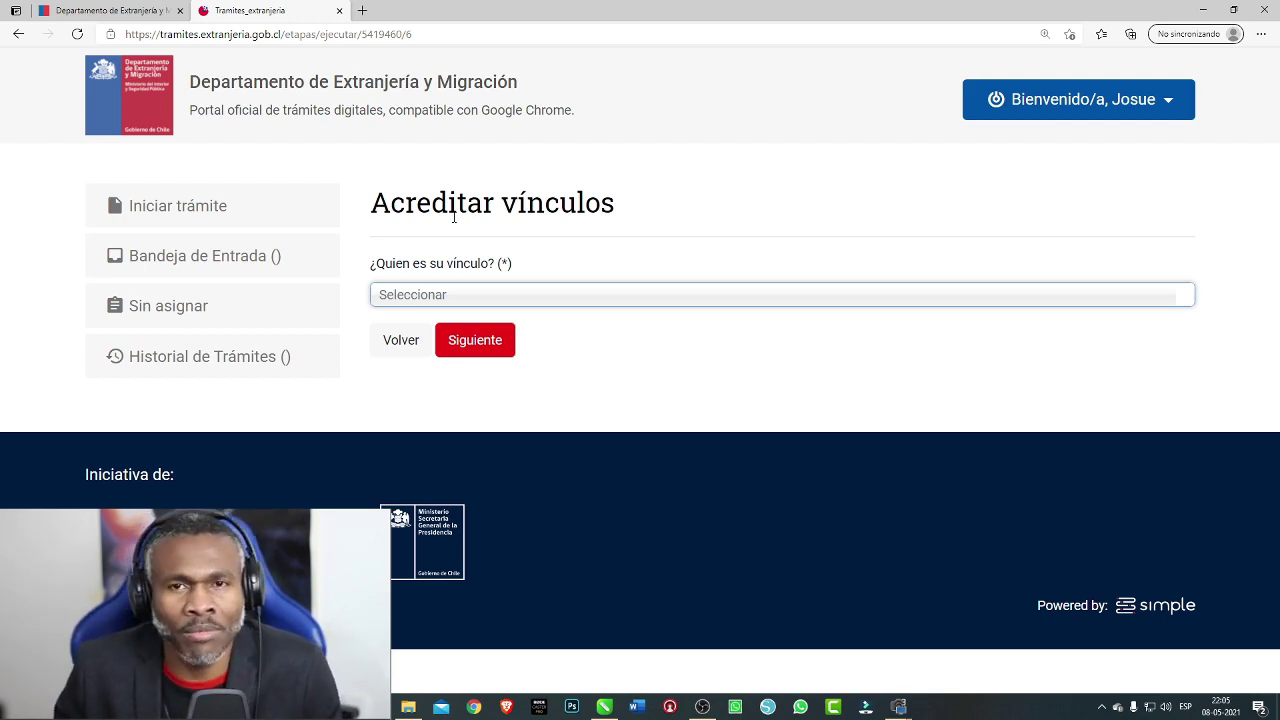
# Declare the family tie as Cónyuge with a chileno and review the marriage and birth certificate requirements
pyautogui.click(455, 294)
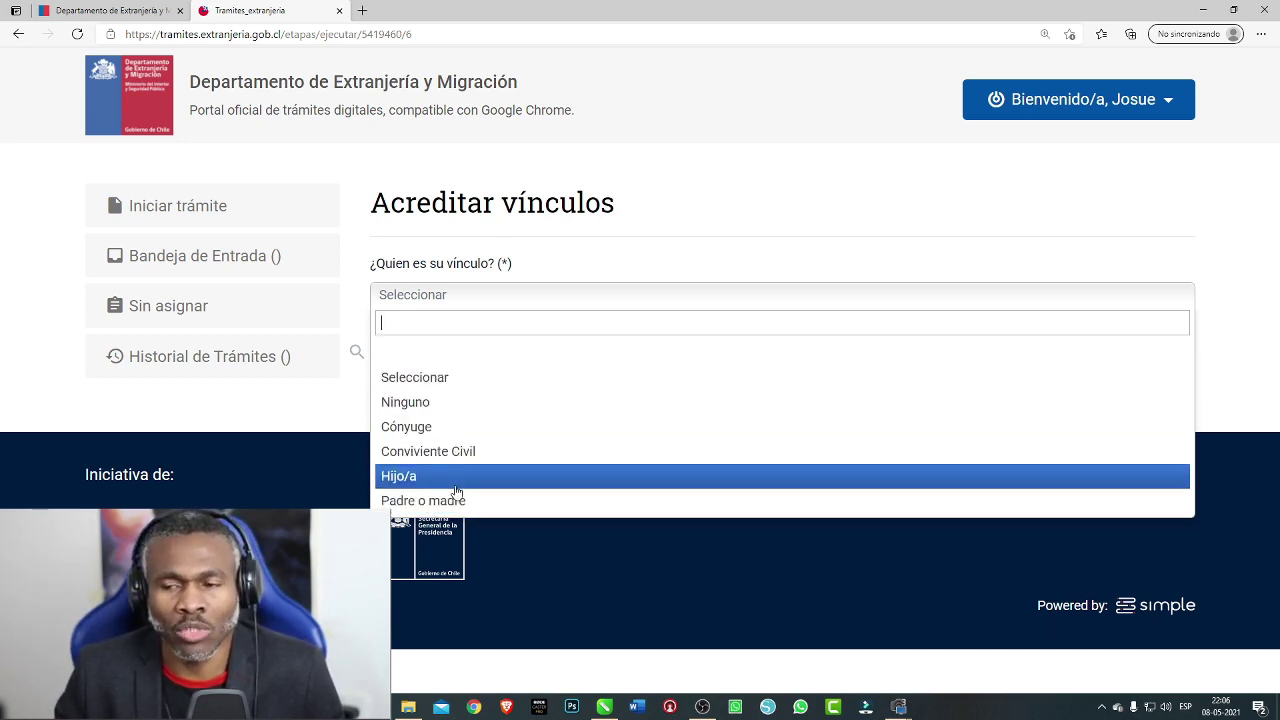
pyautogui.click(412, 430)
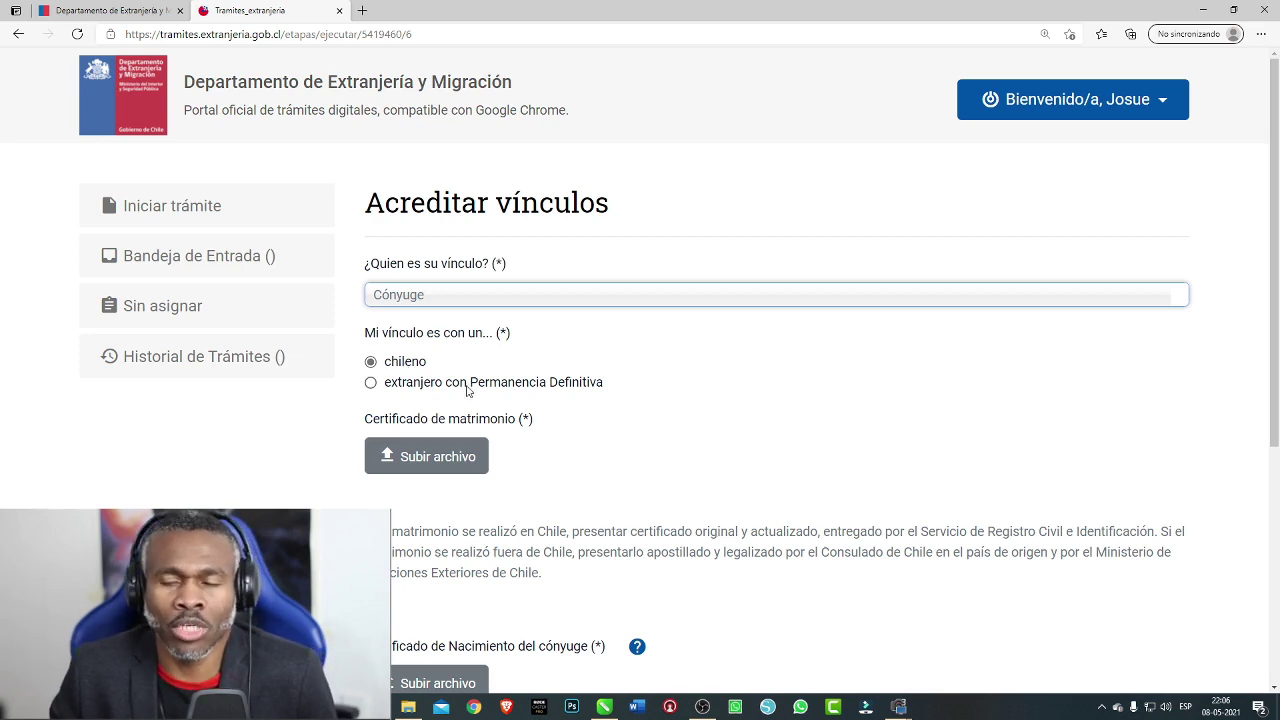
pyautogui.click(371, 362)
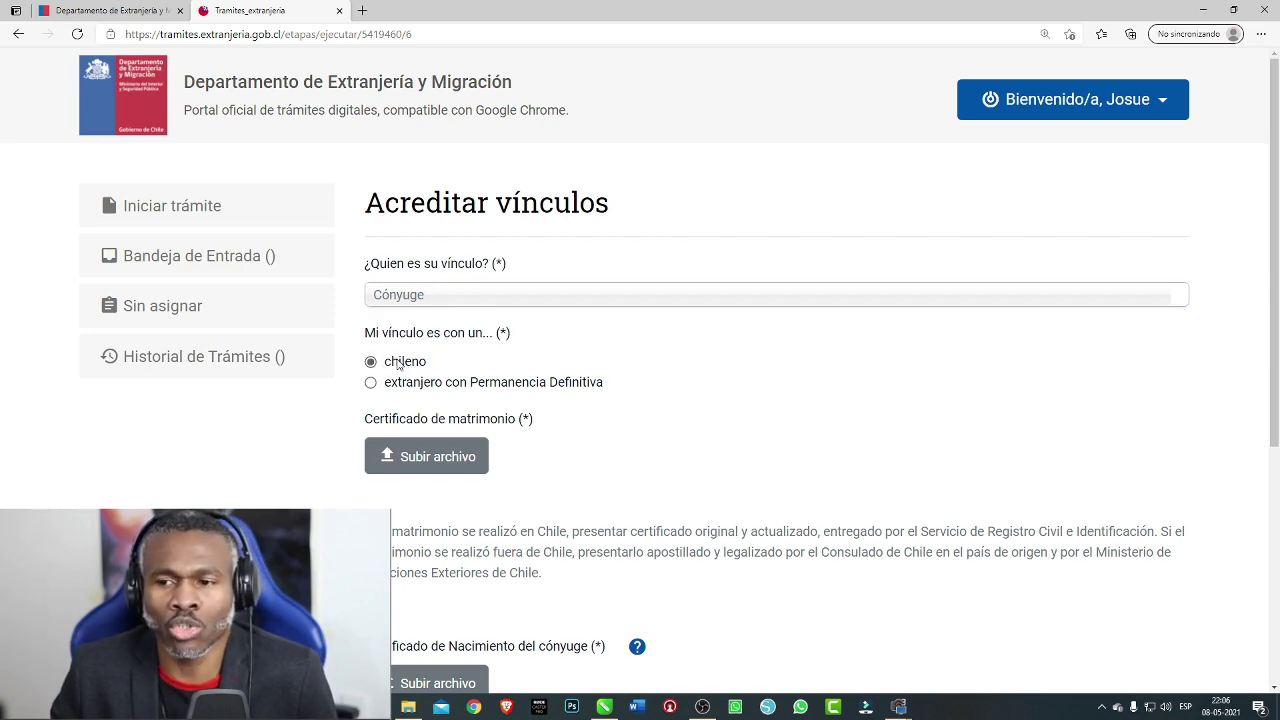
pyautogui.scroll(-1, 370, 360)
pyautogui.moveTo(366, 331); pyautogui.dragTo(540, 338)
pyautogui.scroll(-1, 540, 338)
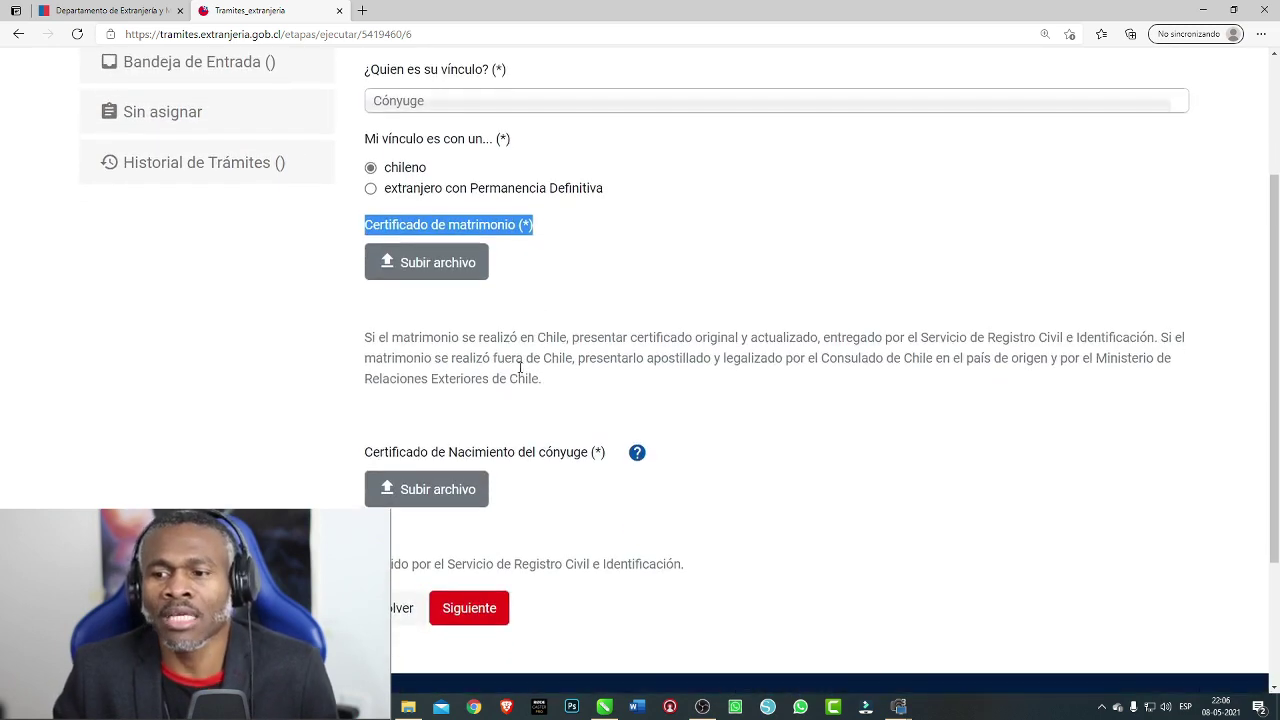
pyautogui.moveTo(362, 459); pyautogui.dragTo(613, 476)
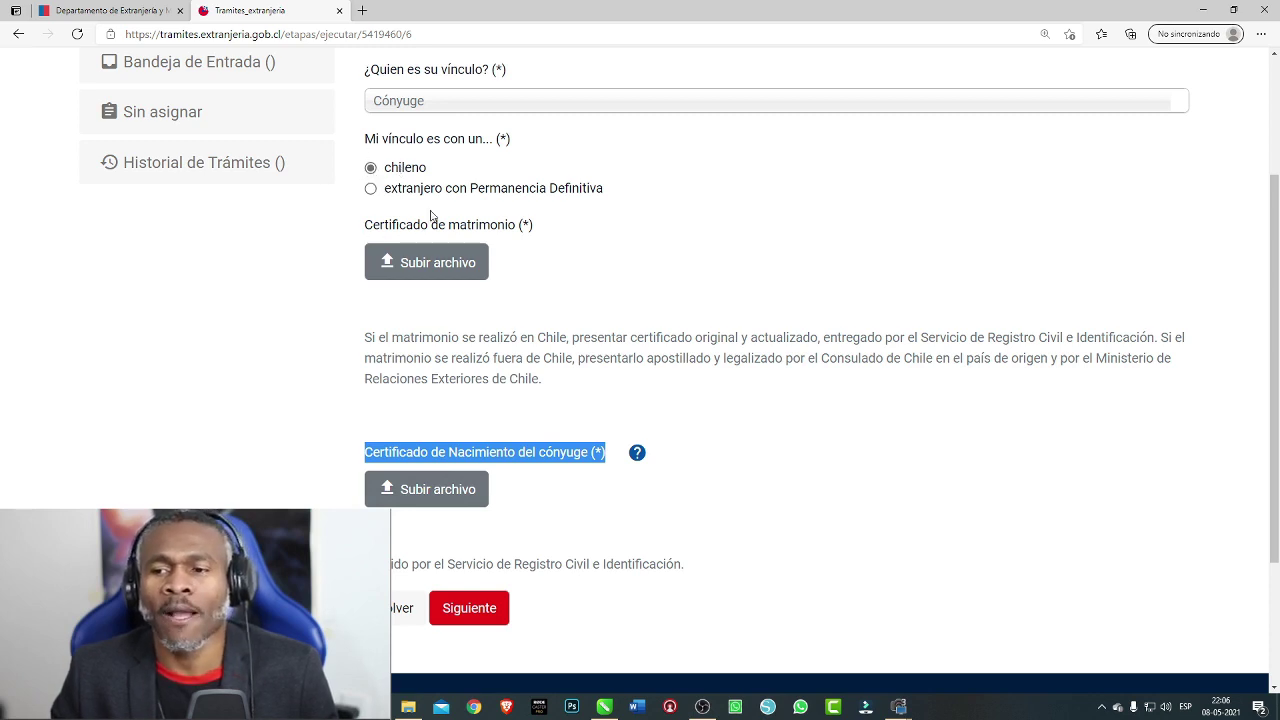
# Change the spouse's status to extranjero con Permanencia Definitiva and review the marriage certificate, identity card and residence certificate requirements
pyautogui.click(370, 189)
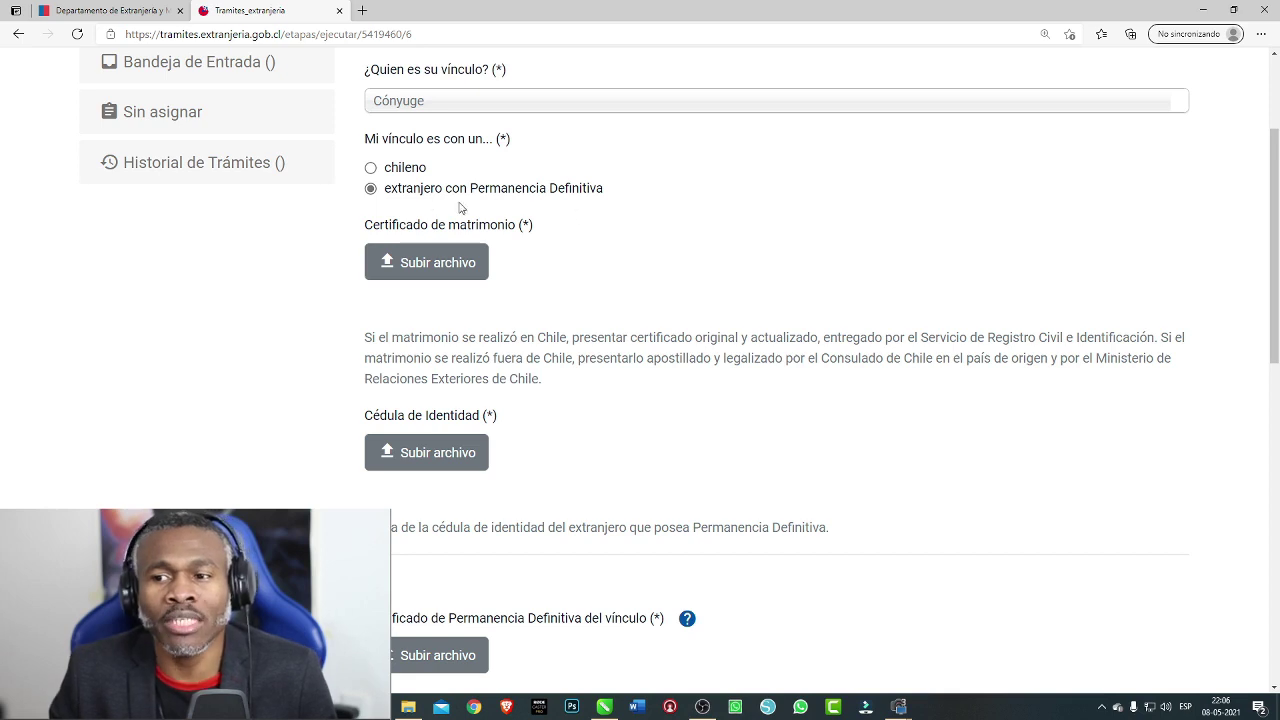
pyautogui.moveTo(363, 231); pyautogui.dragTo(535, 235)
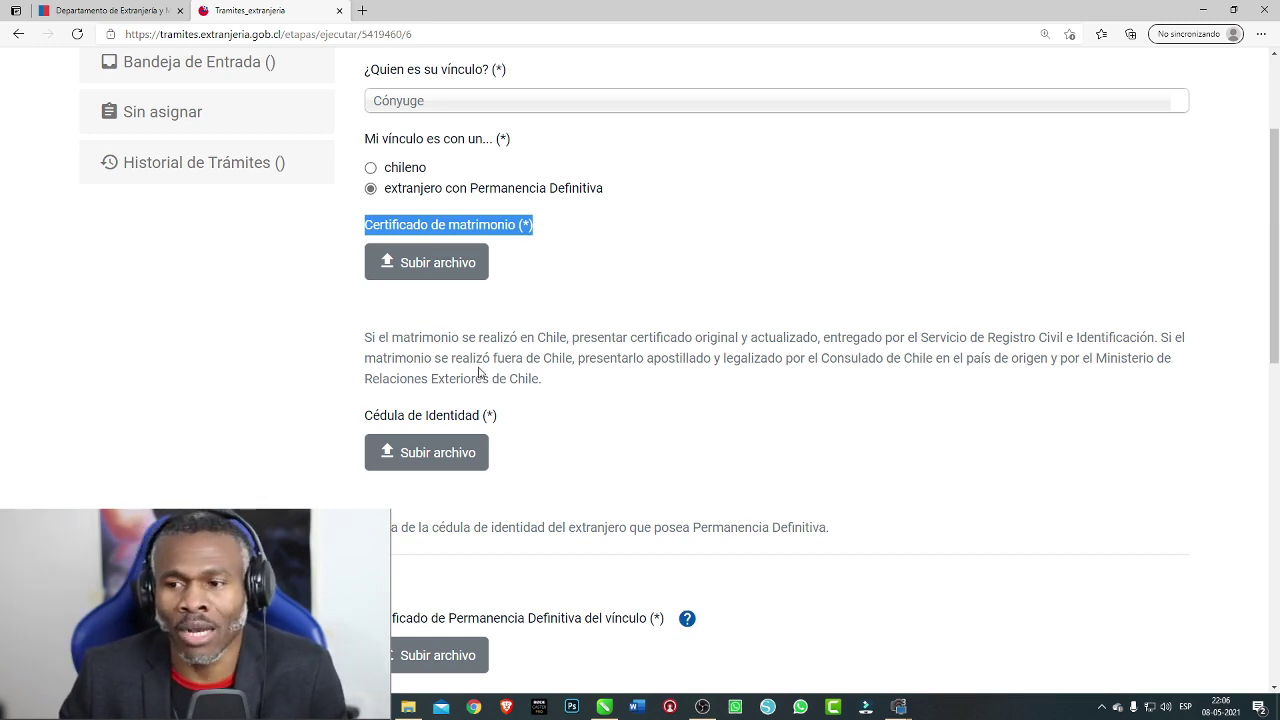
pyautogui.scroll(-1, 479, 372)
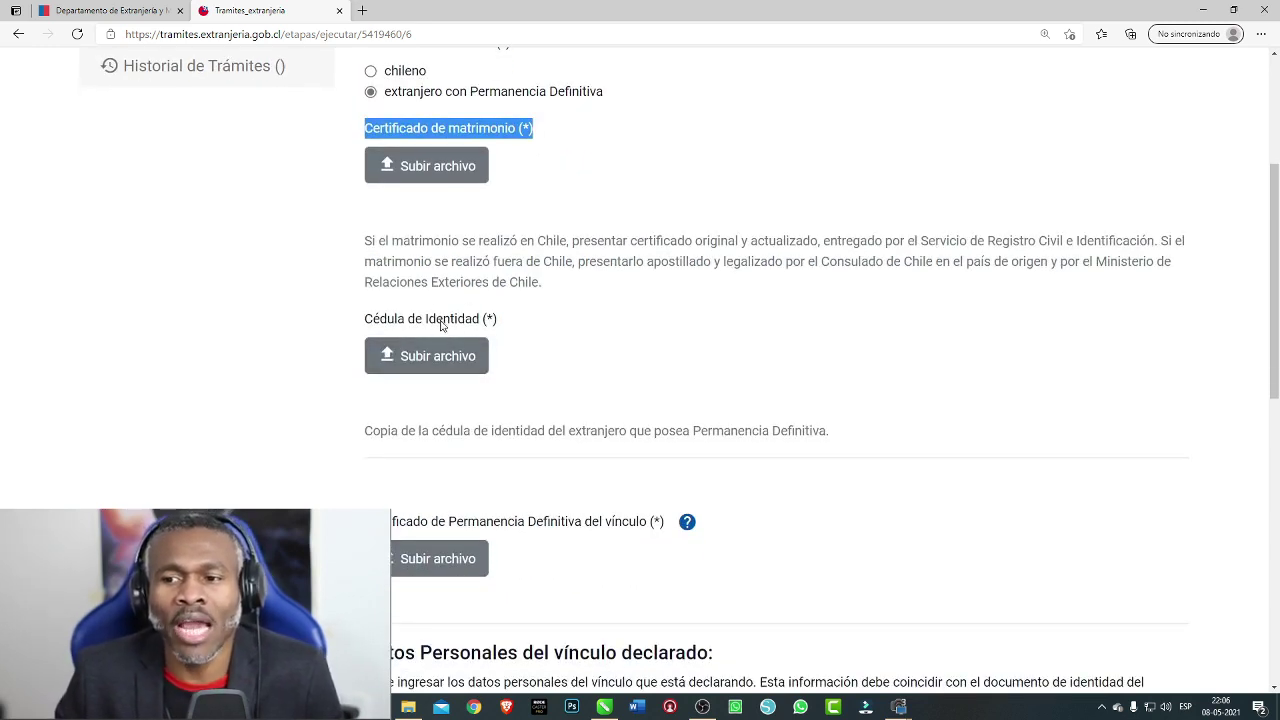
pyautogui.scroll(-1, 468, 319)
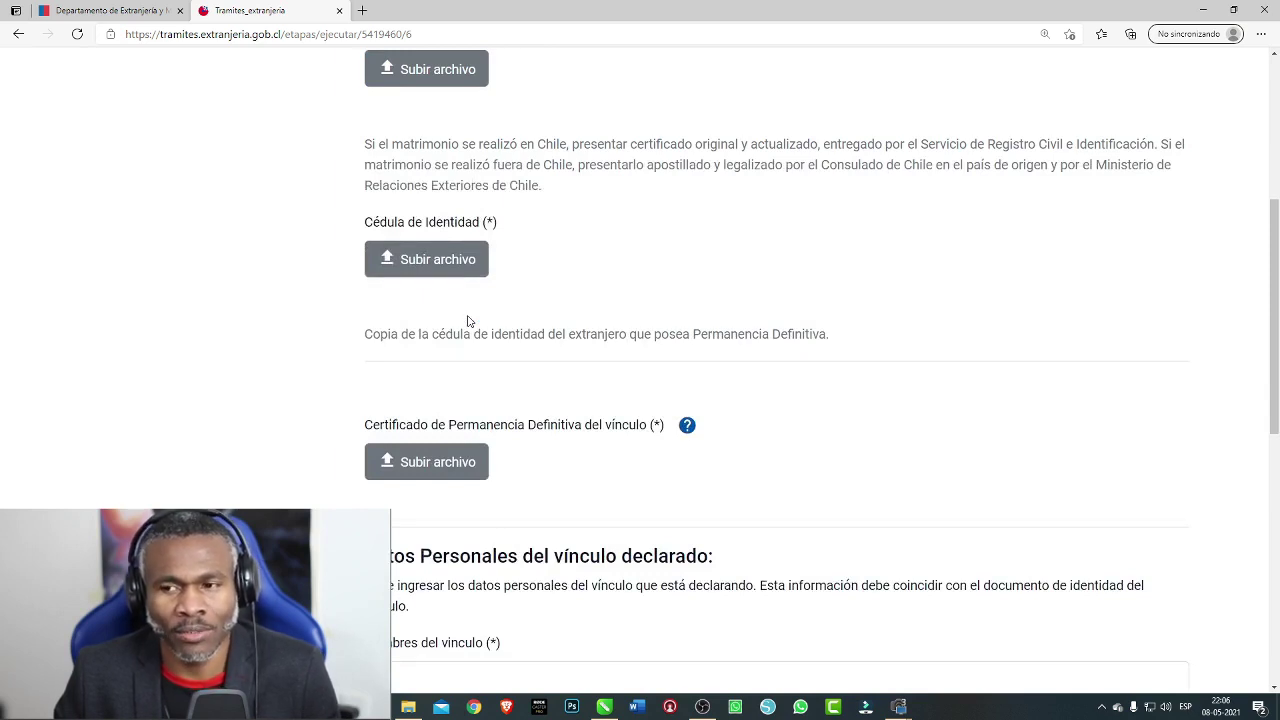
pyautogui.scroll(-1, 467, 321)
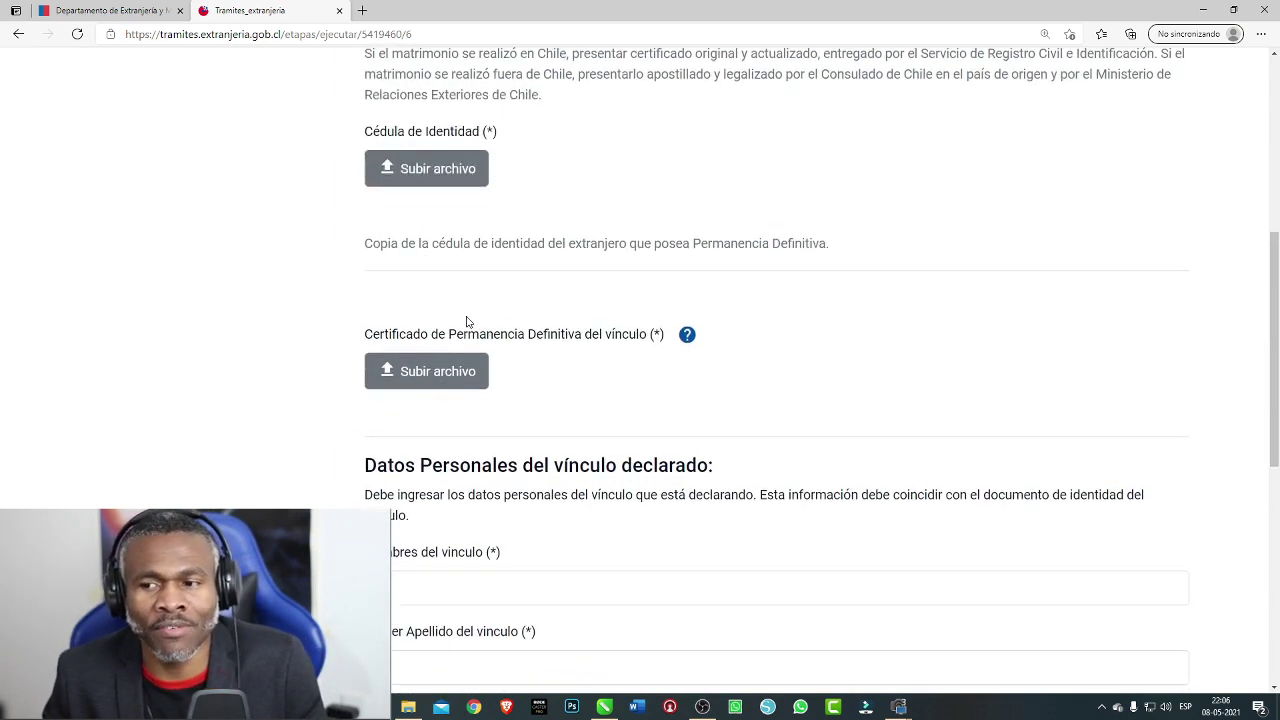
pyautogui.moveTo(357, 337); pyautogui.dragTo(647, 336)
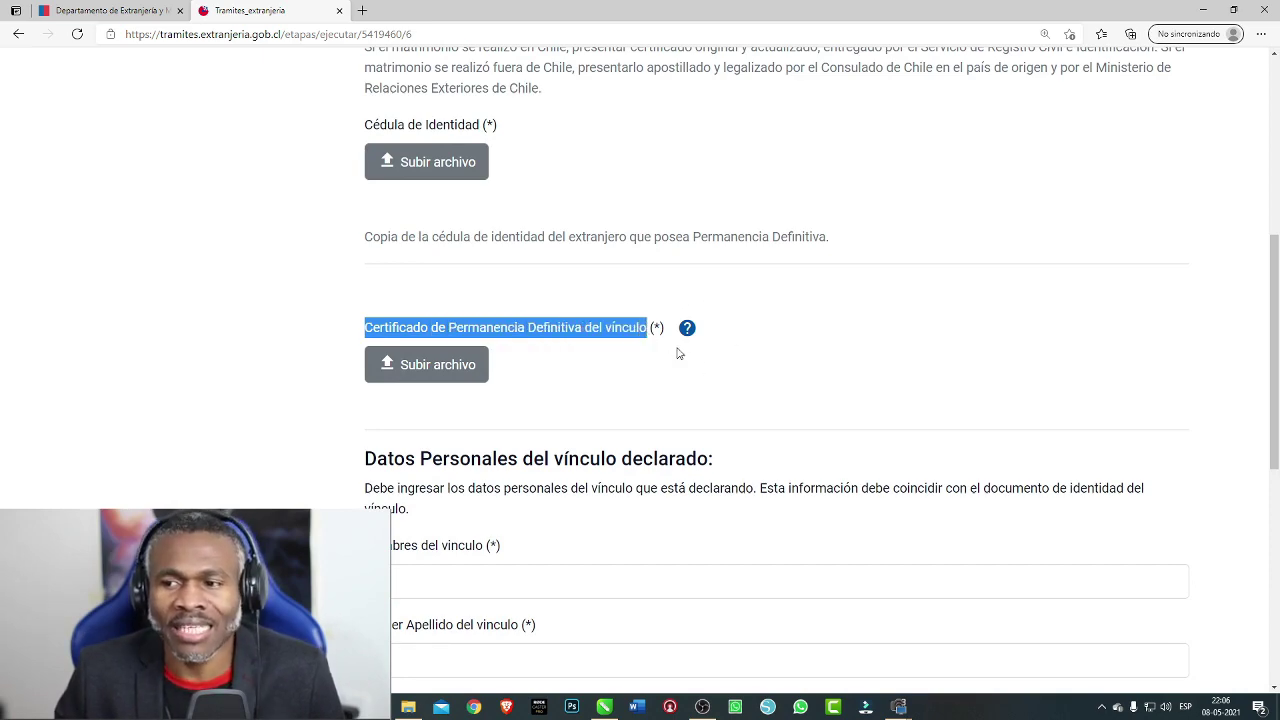
# Read through the help example for the spouse's Certificado de Permanencia Definitiva and close it
pyautogui.click(688, 335)
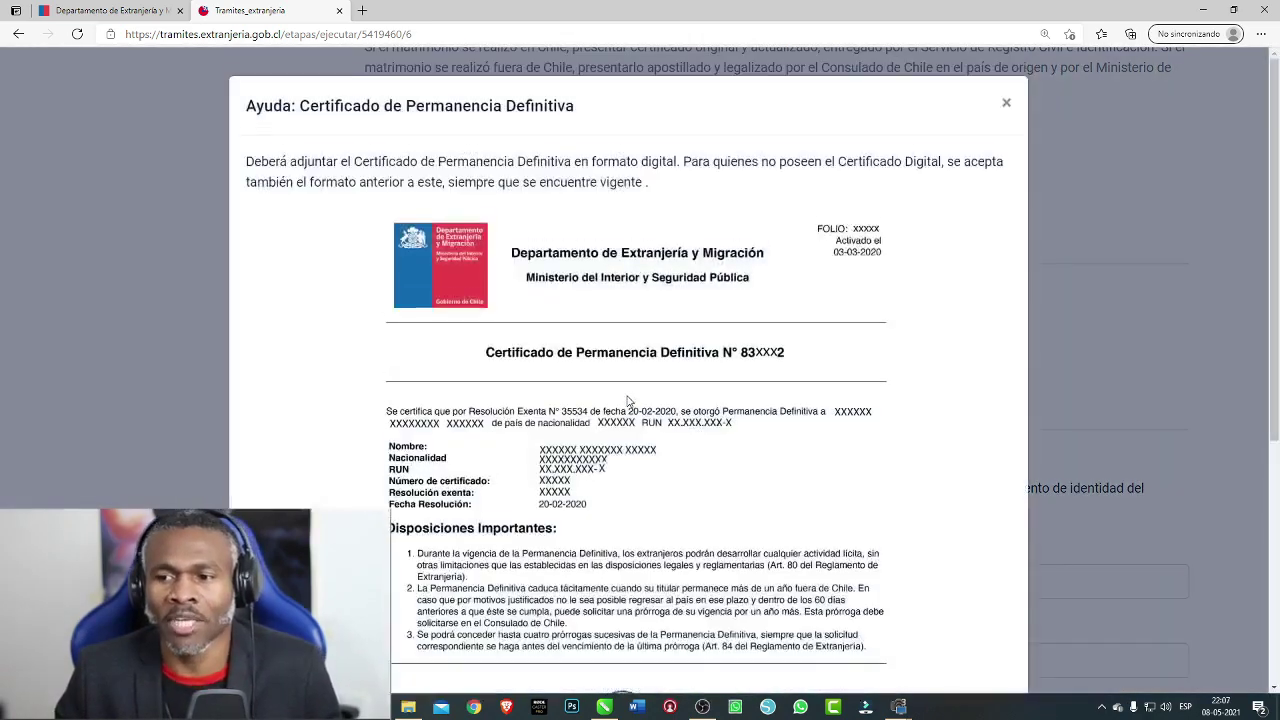
pyautogui.scroll(-2, 625, 404)
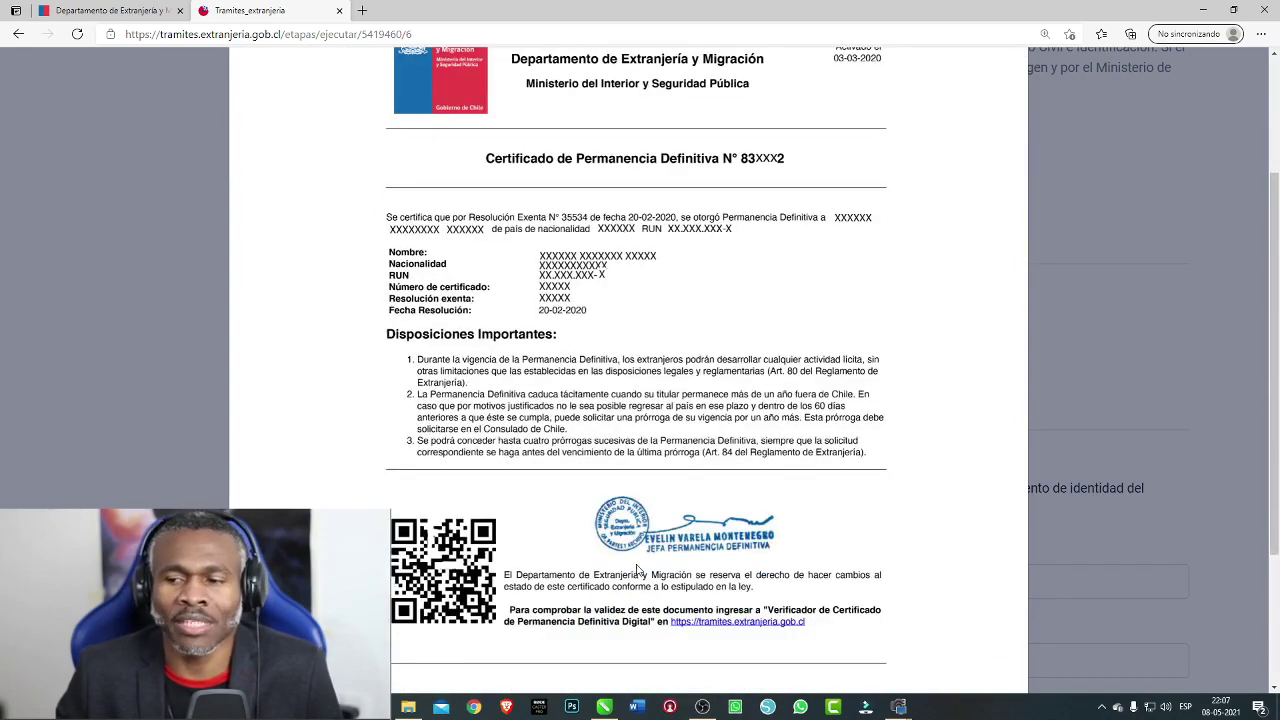
pyautogui.scroll(2, 728, 276)
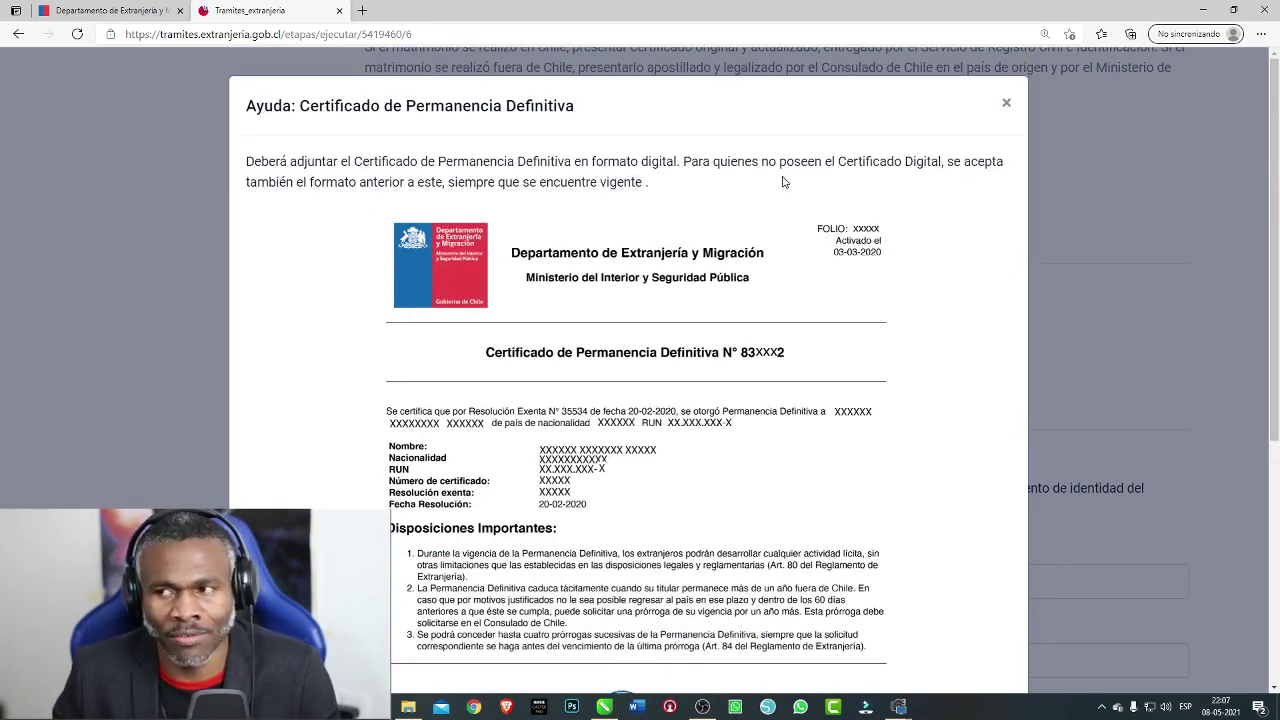
pyautogui.click(1006, 104)
# Look over the personal data fields required for the declared family tie, from the given names to the date of birth
pyautogui.scroll(-1, 572, 453)
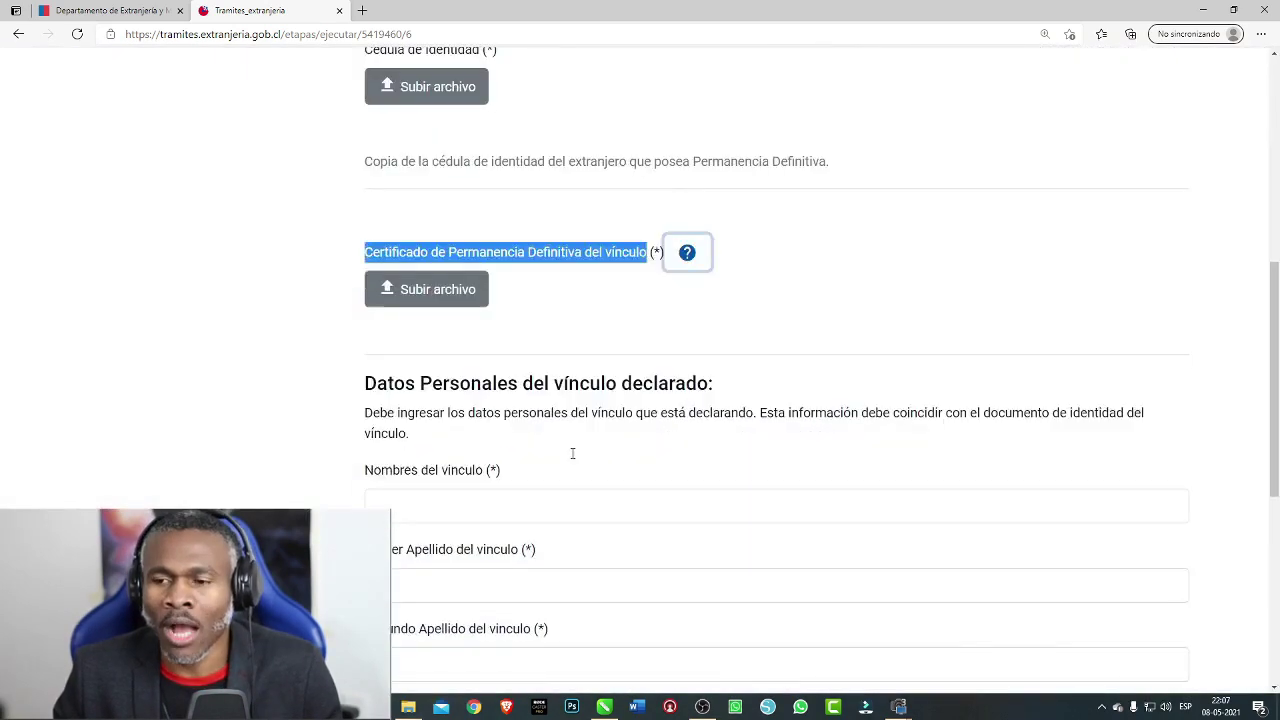
pyautogui.scroll(-2, 572, 453)
pyautogui.click(443, 386)
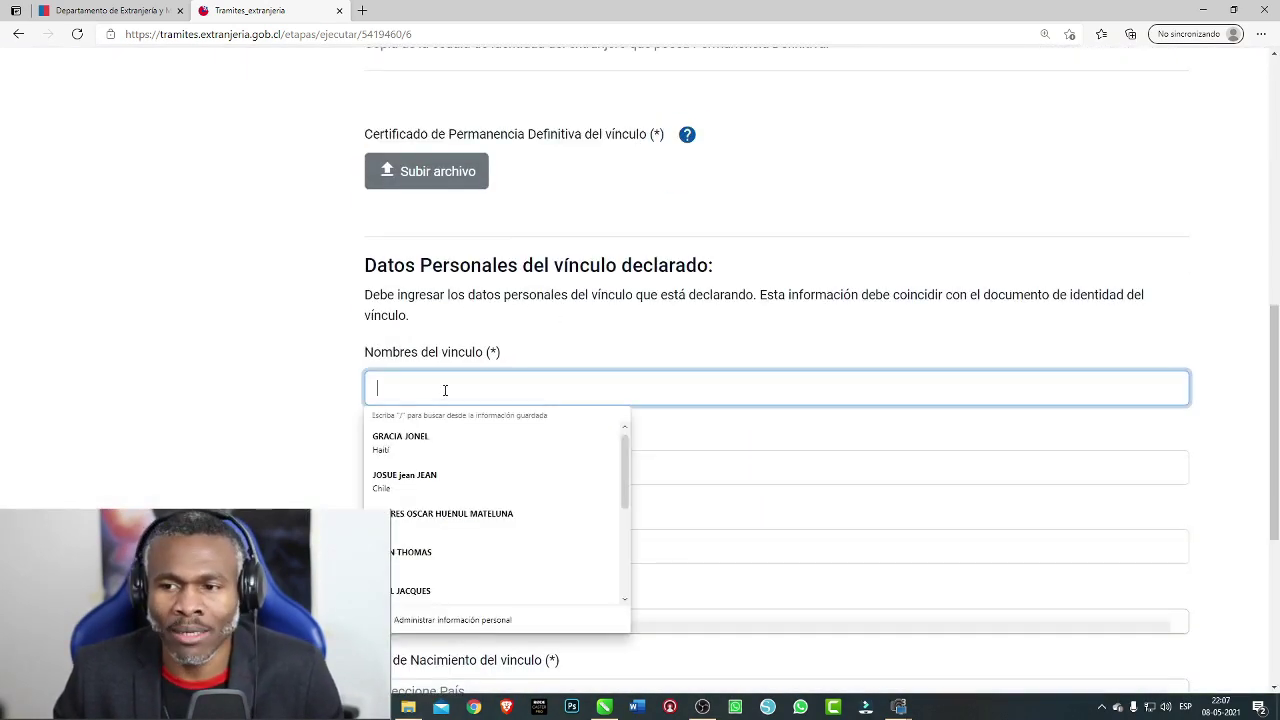
pyautogui.click(306, 408)
pyautogui.scroll(-2, 430, 429)
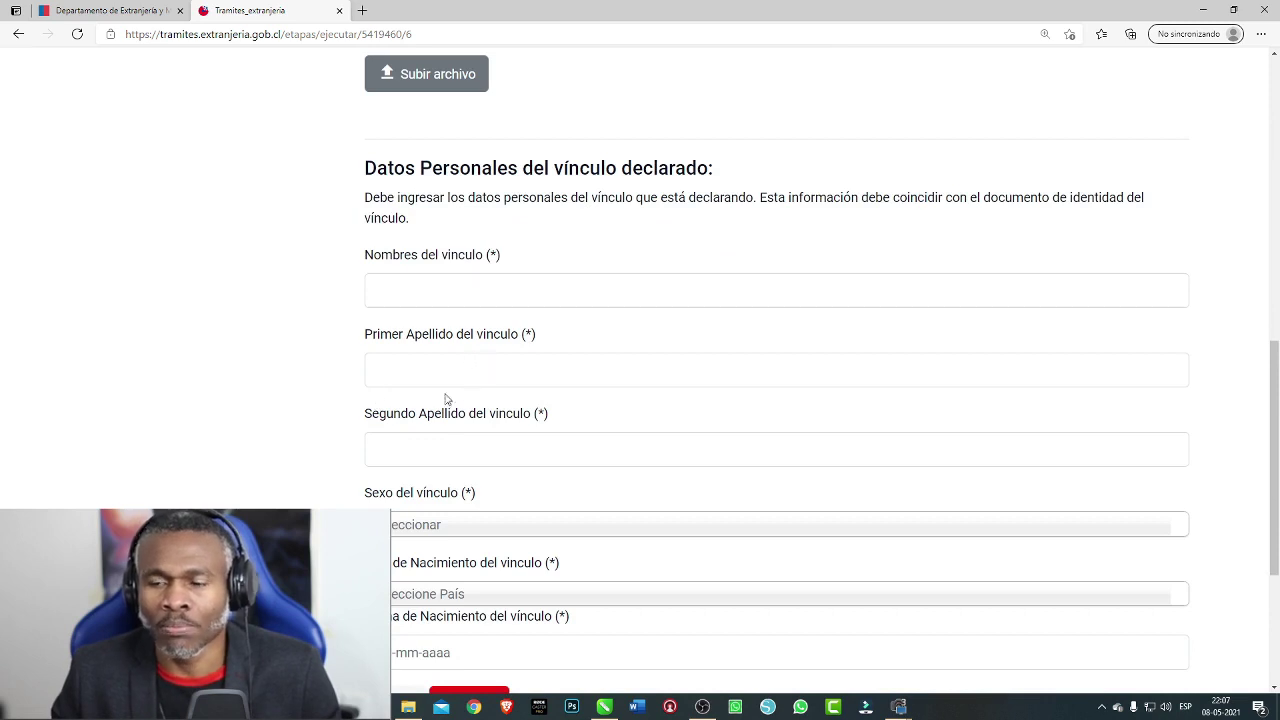
pyautogui.scroll(-2, 400, 450)
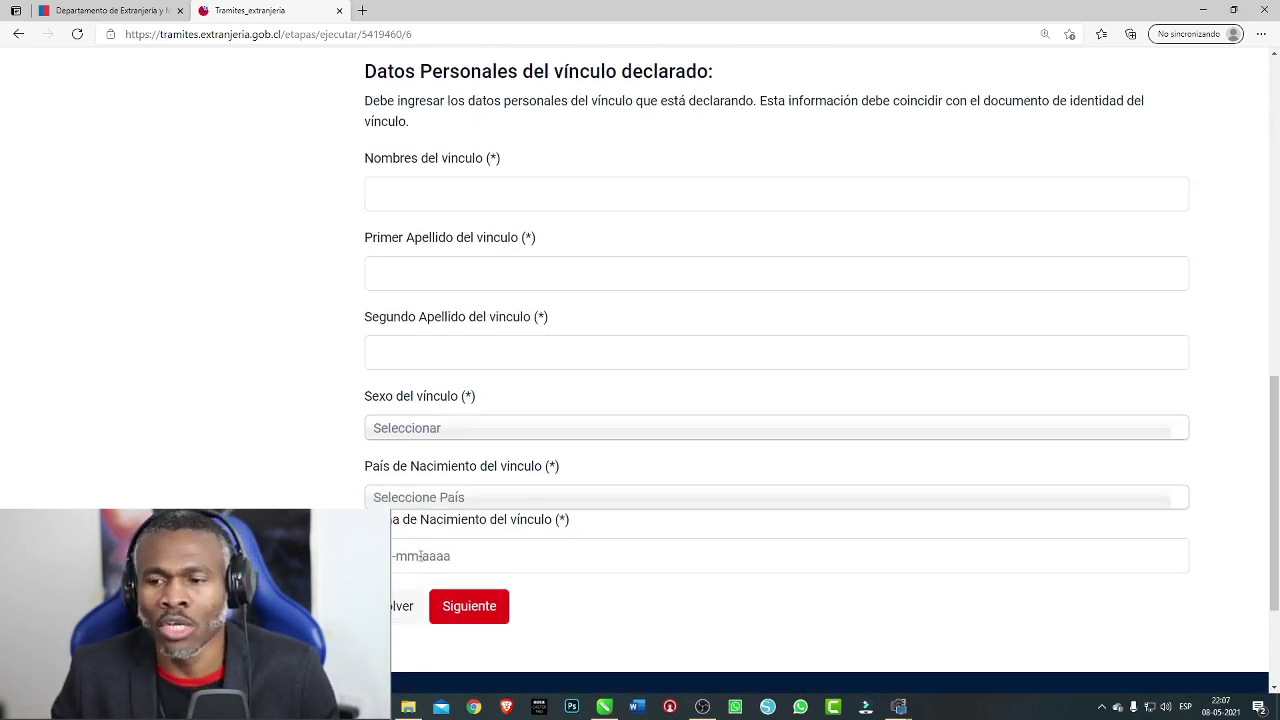
# Change the declared family tie to Ninguno and continue to the Acreditar ingresos section
pyautogui.scroll(6, 430, 540)
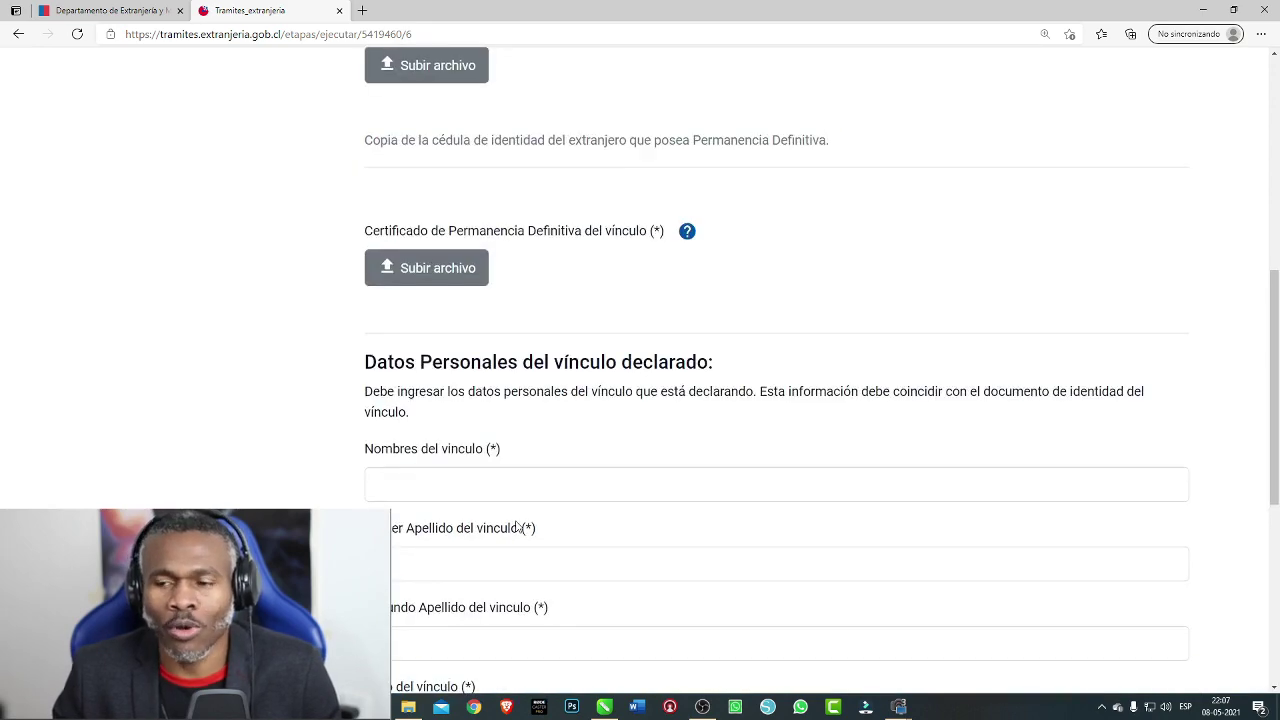
pyautogui.scroll(-5, 445, 560)
pyautogui.scroll(-1, 477, 609)
pyautogui.scroll(10, 466, 430)
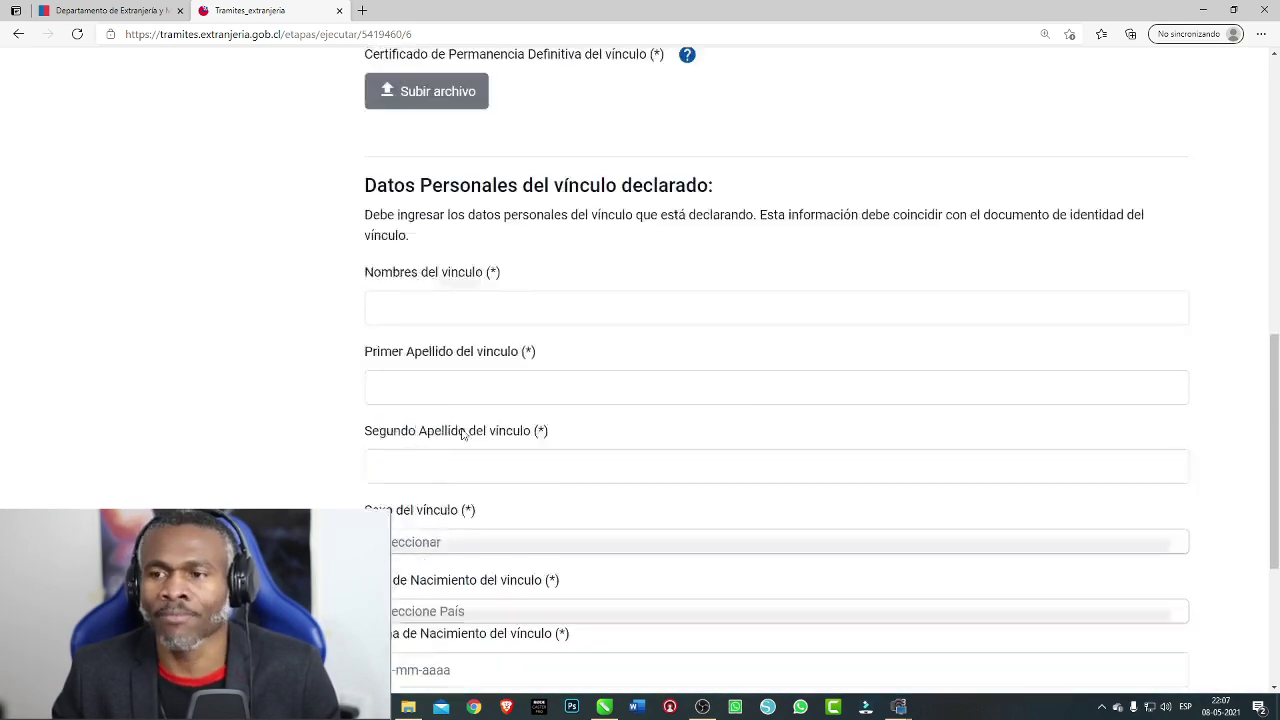
pyautogui.scroll(4, 463, 433)
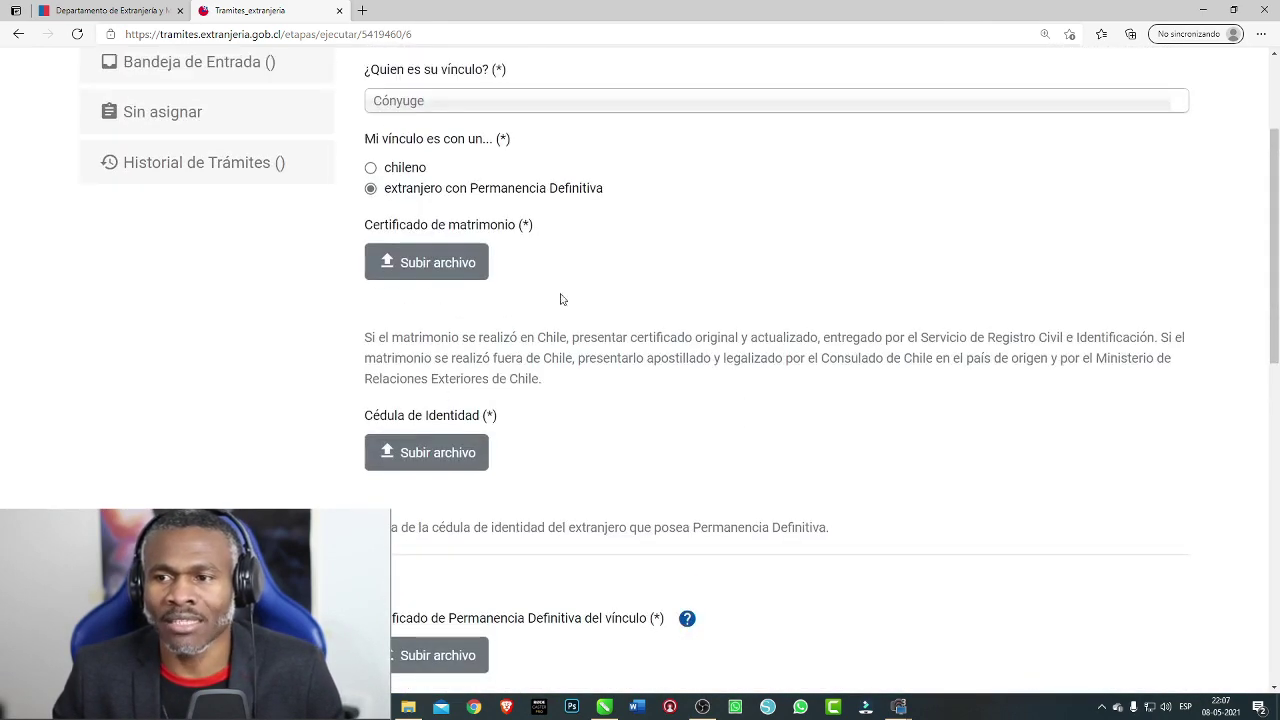
pyautogui.click(415, 108)
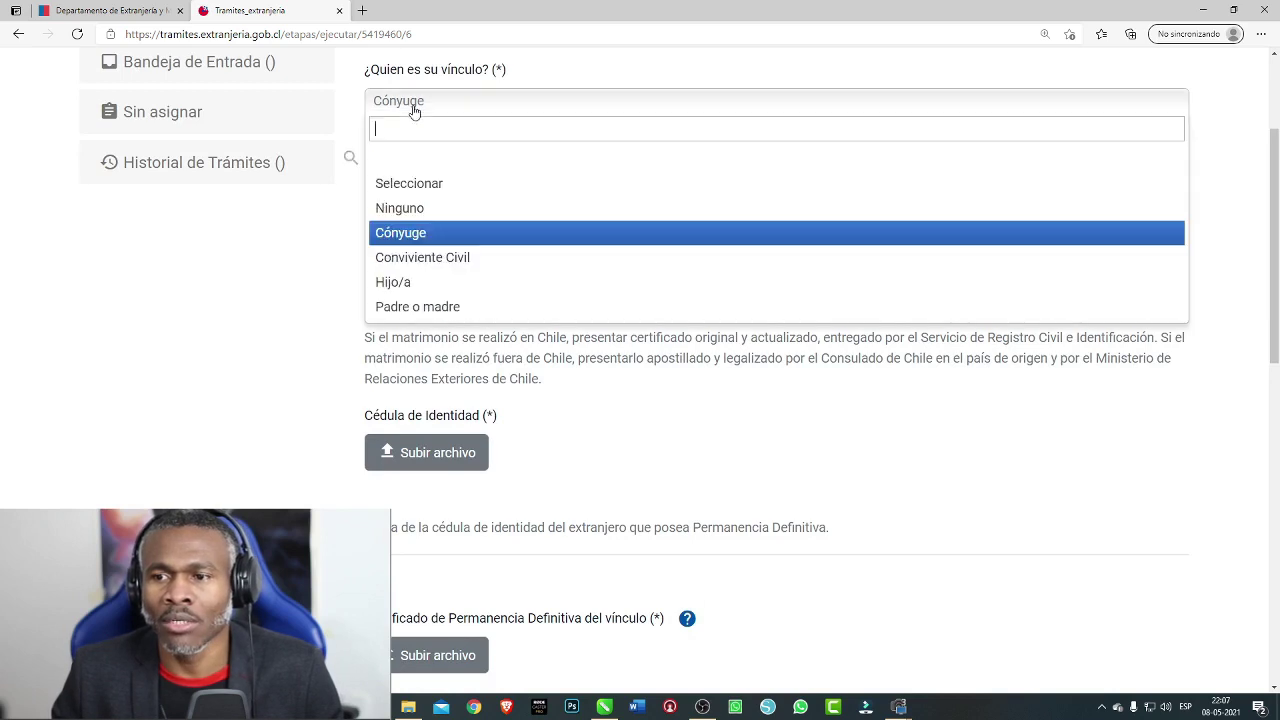
pyautogui.click(405, 208)
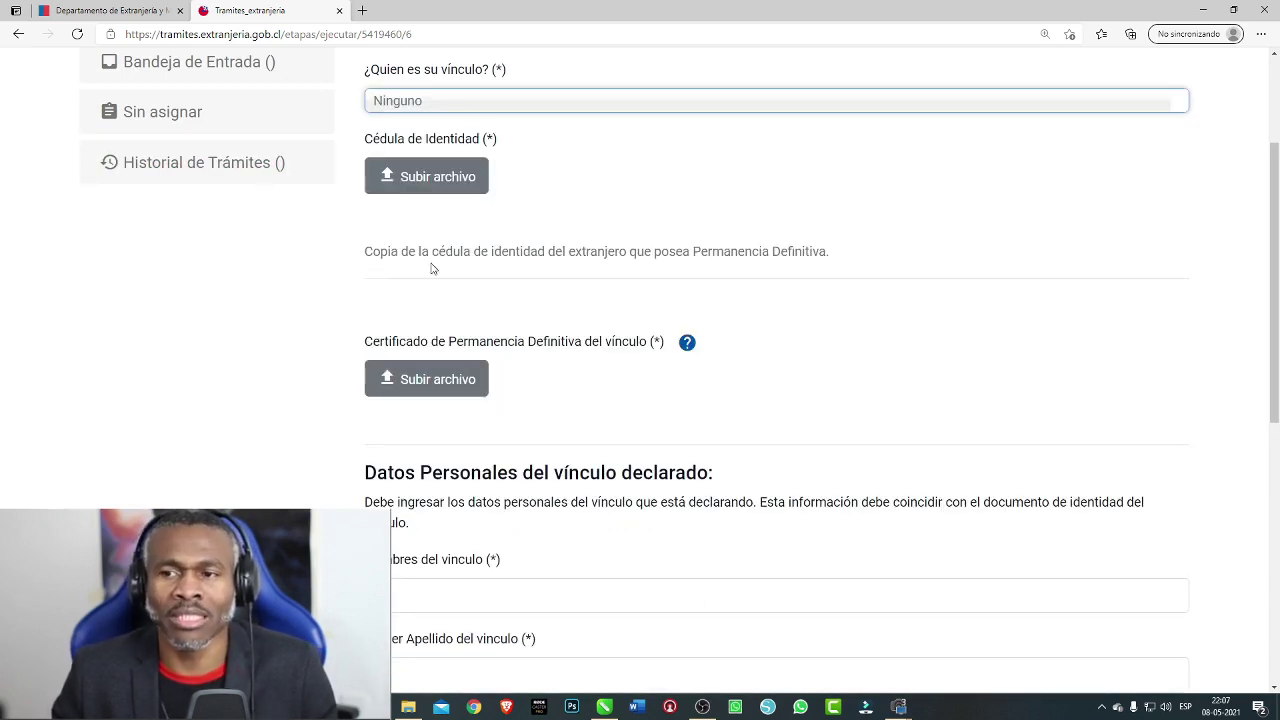
pyautogui.scroll(-5, 432, 268)
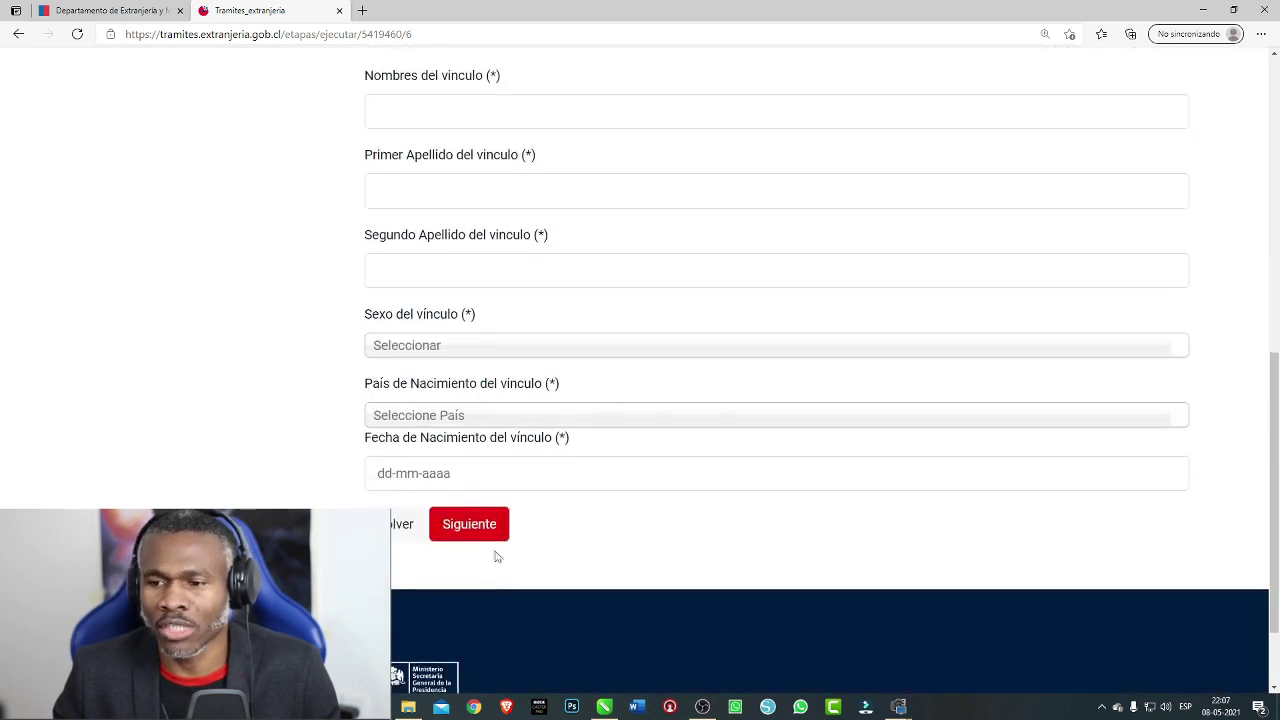
pyautogui.click(494, 536)
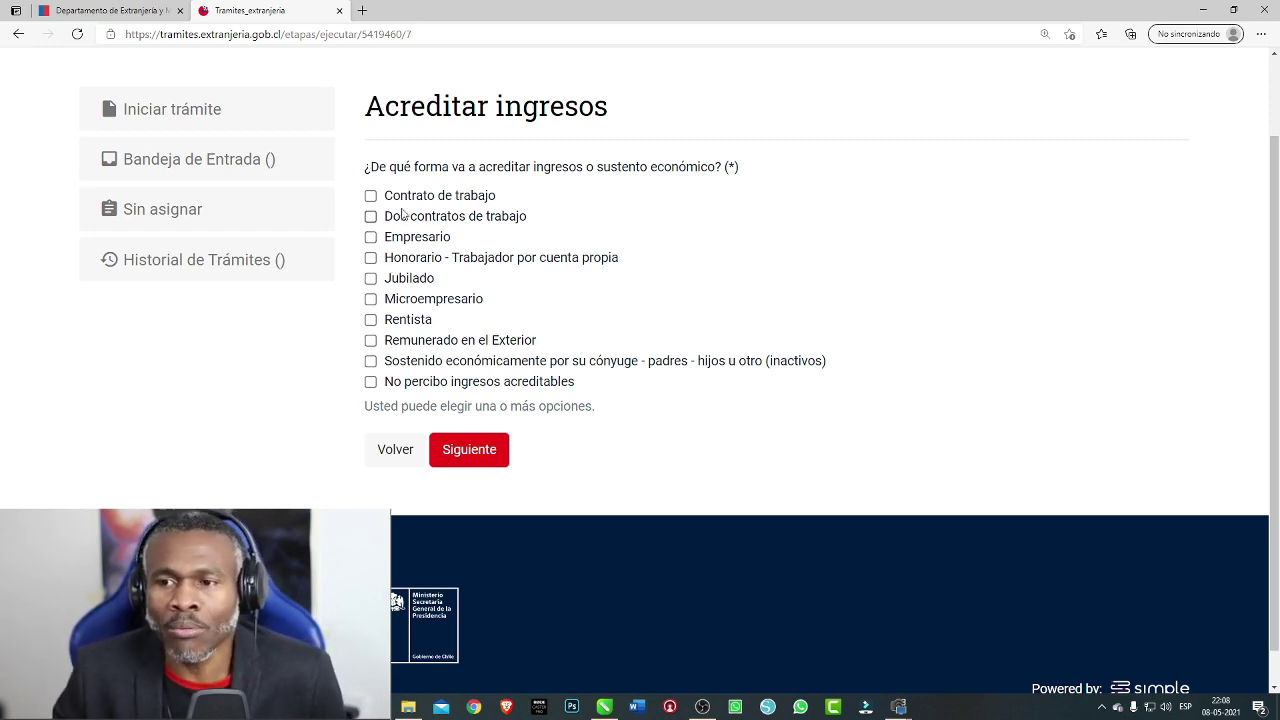
# Choose Contrato de trabajo as the proof of income and review its contract, contract validity, health and AFP contribution document requirements
pyautogui.click(371, 196)
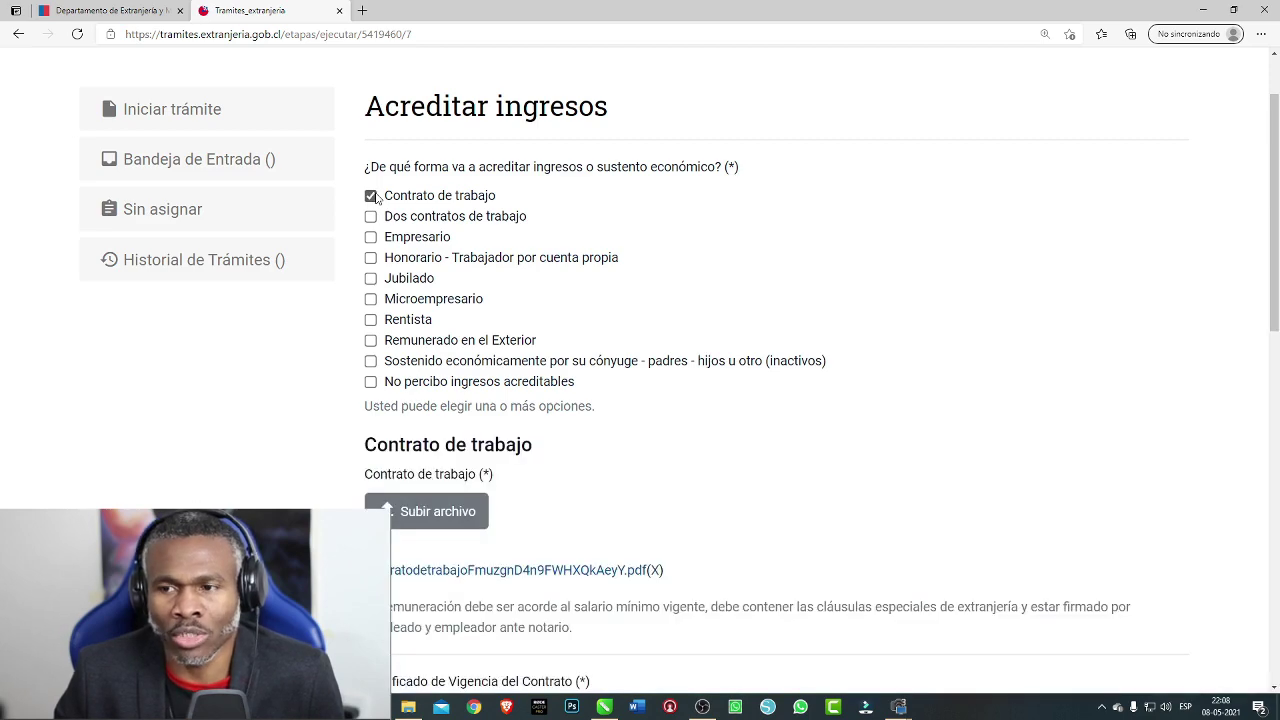
pyautogui.scroll(-4, 375, 197)
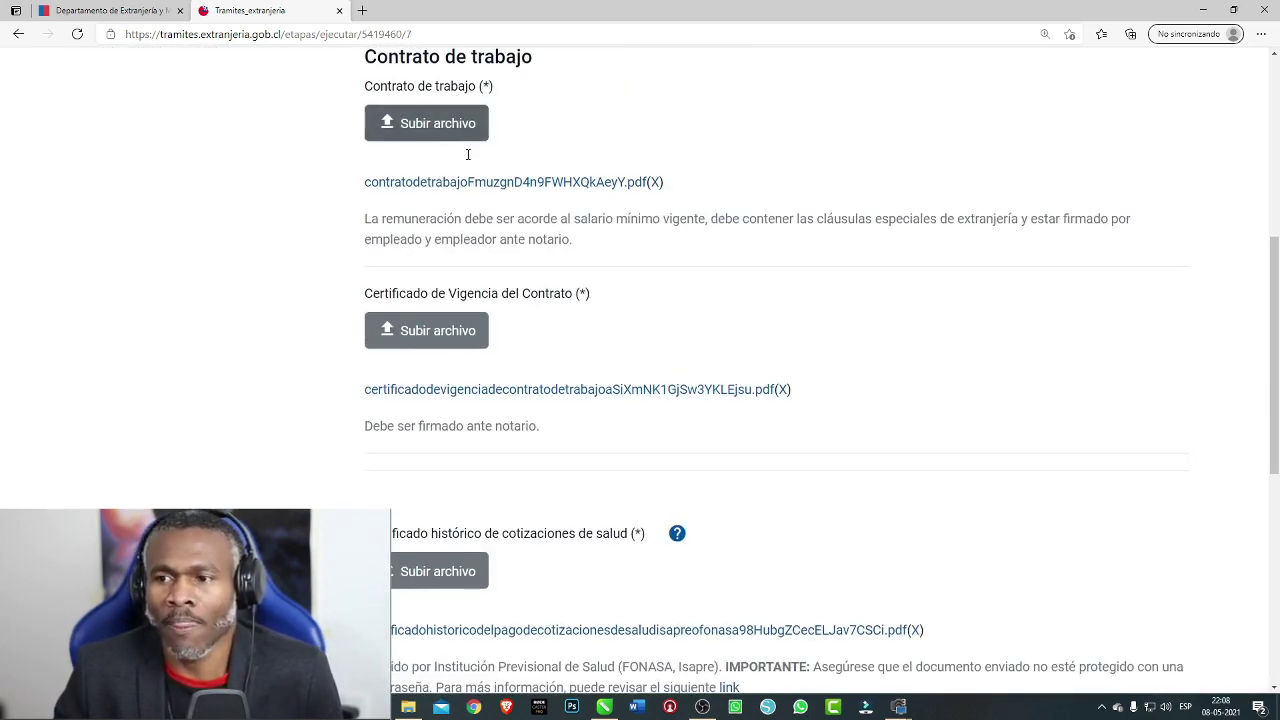
pyautogui.scroll(-2, 467, 155)
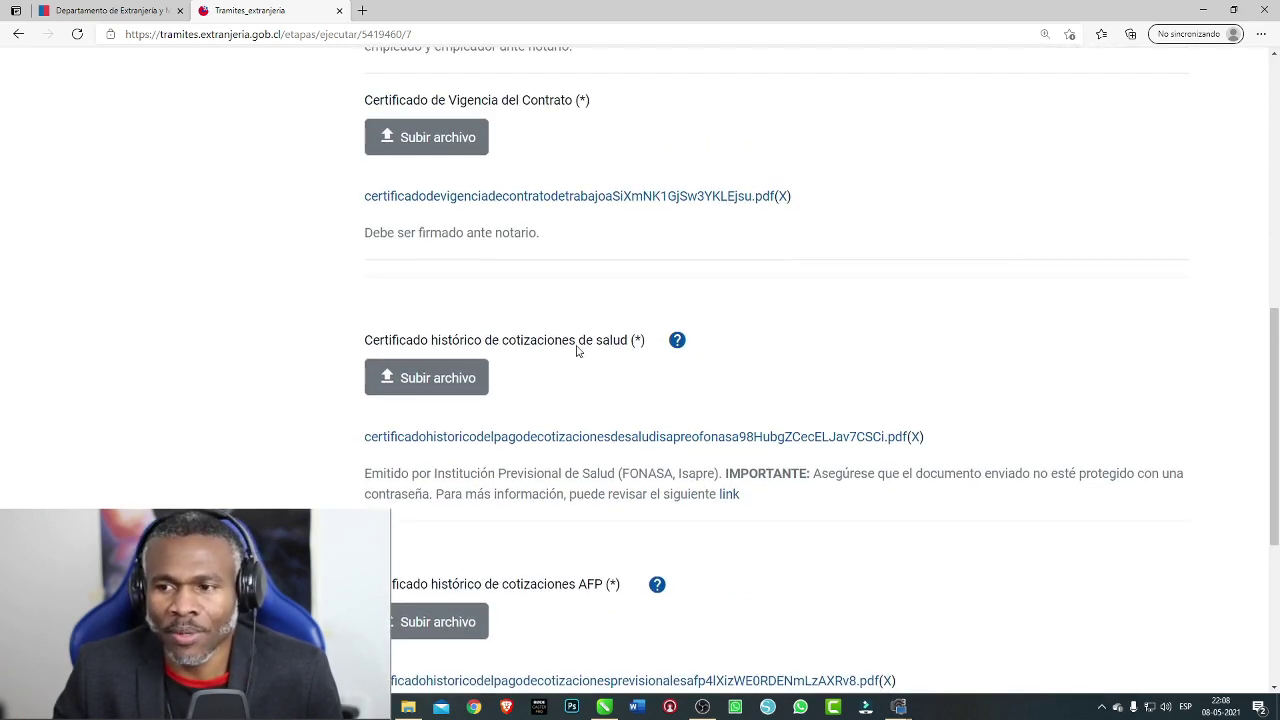
pyautogui.scroll(-1, 576, 350)
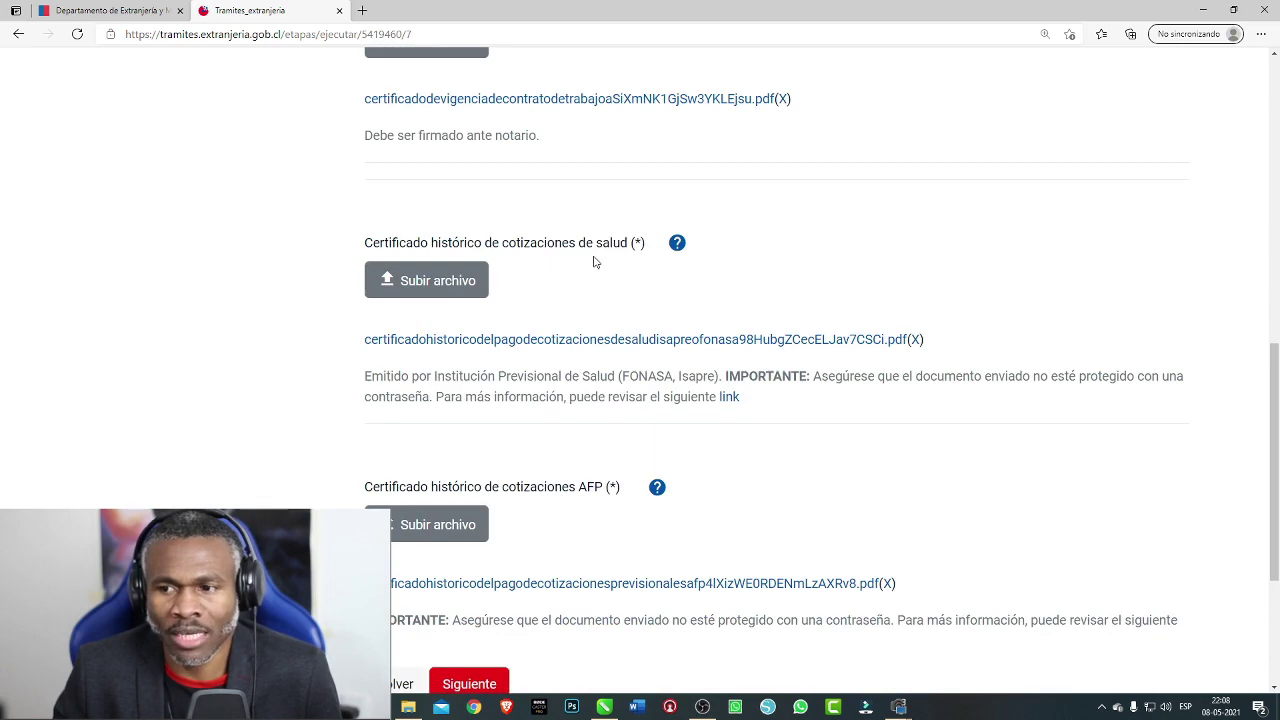
pyautogui.scroll(-2, 593, 262)
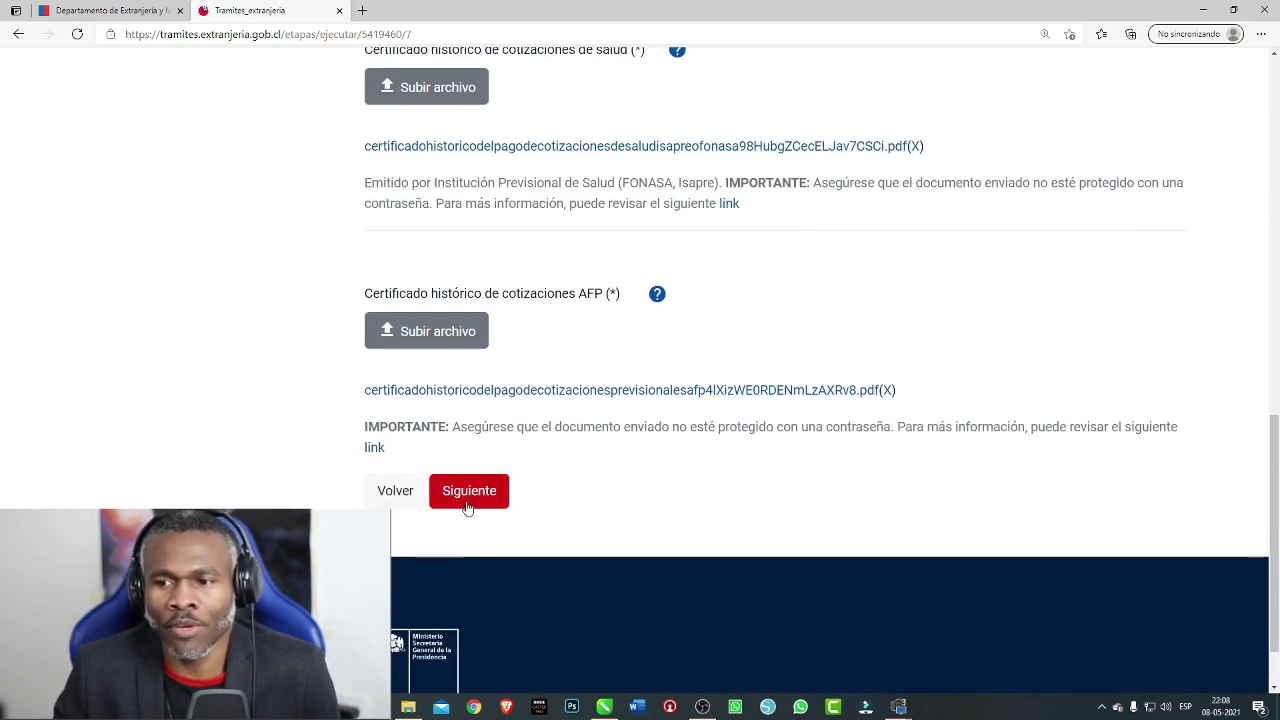
pyautogui.scroll(4, 490, 337)
pyautogui.scroll(3, 490, 337)
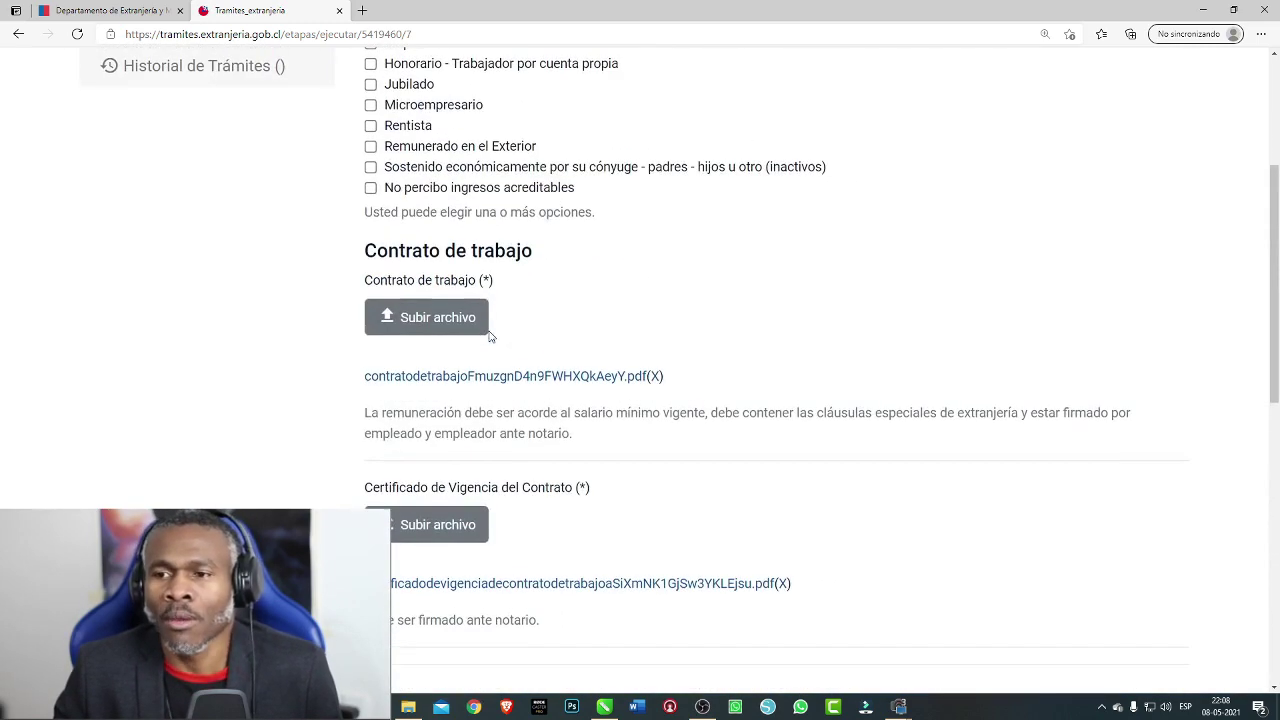
pyautogui.scroll(1, 366, 375)
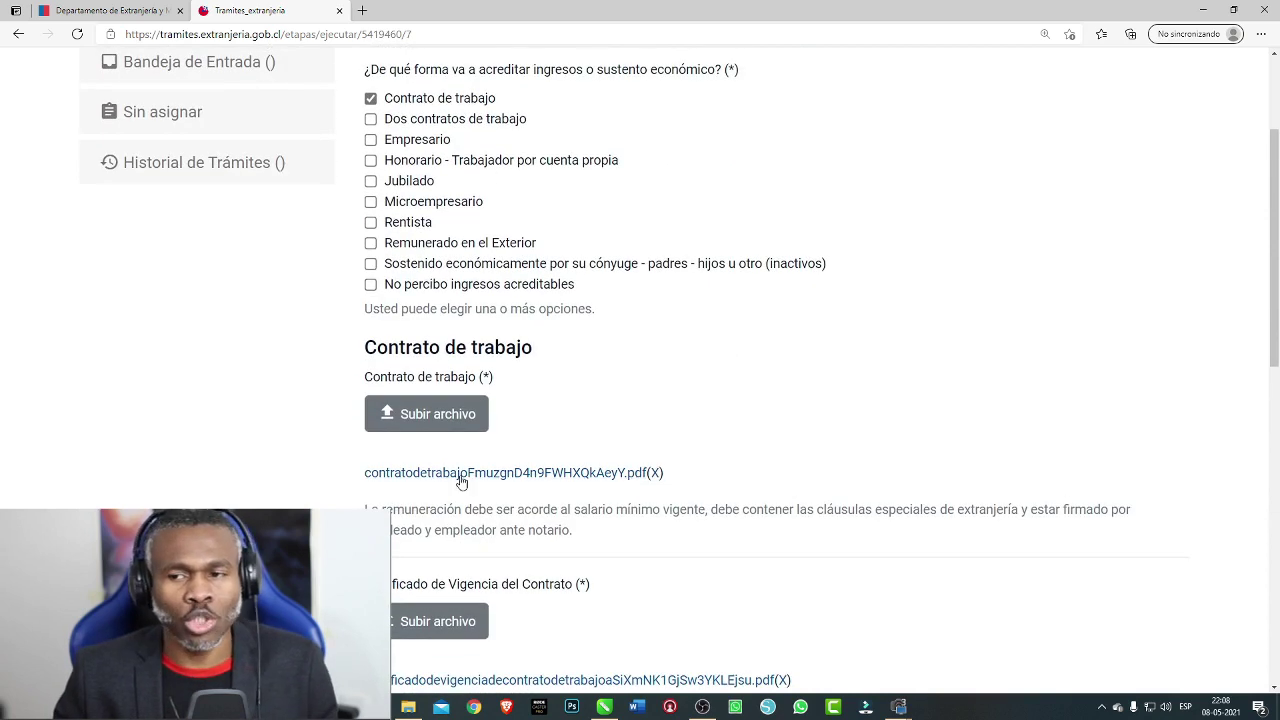